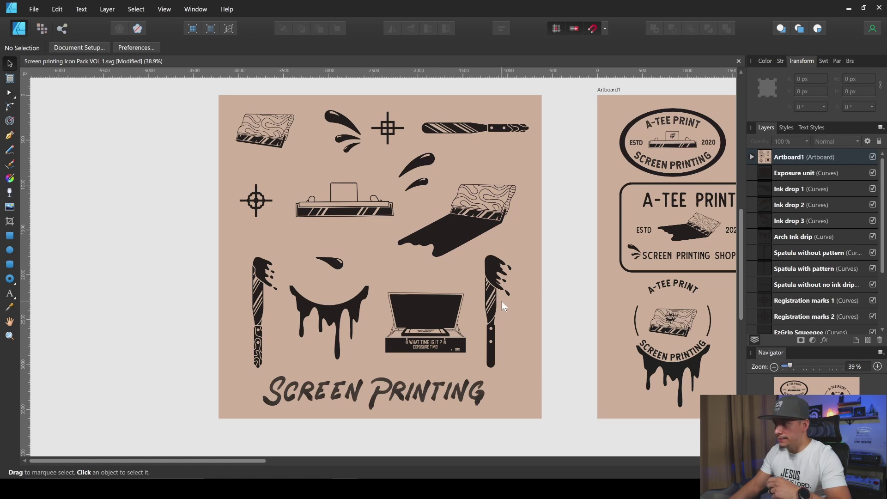
{"action": "scroll", "coordinate": [368, 287], "scroll_direction": "right", "scroll_amount": 10}
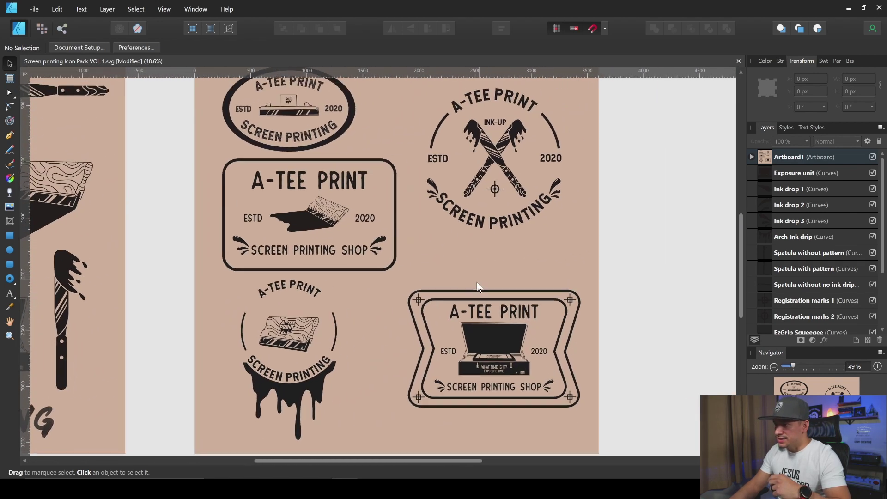
{"action": "scroll", "coordinate": [442, 244], "scroll_direction": "down", "scroll_amount": 1}
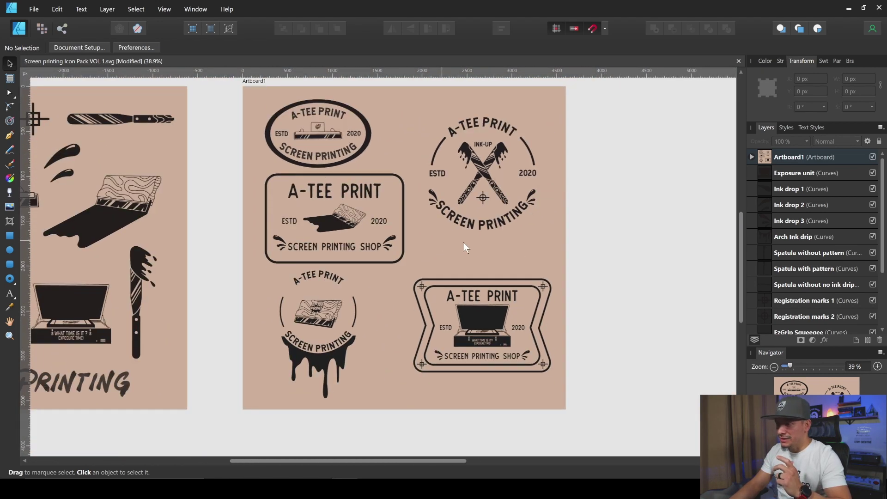
{"action": "scroll", "coordinate": [464, 243], "scroll_direction": "left", "scroll_amount": 8}
{"action": "scroll", "coordinate": [464, 243], "scroll_direction": "up", "scroll_amount": 2}
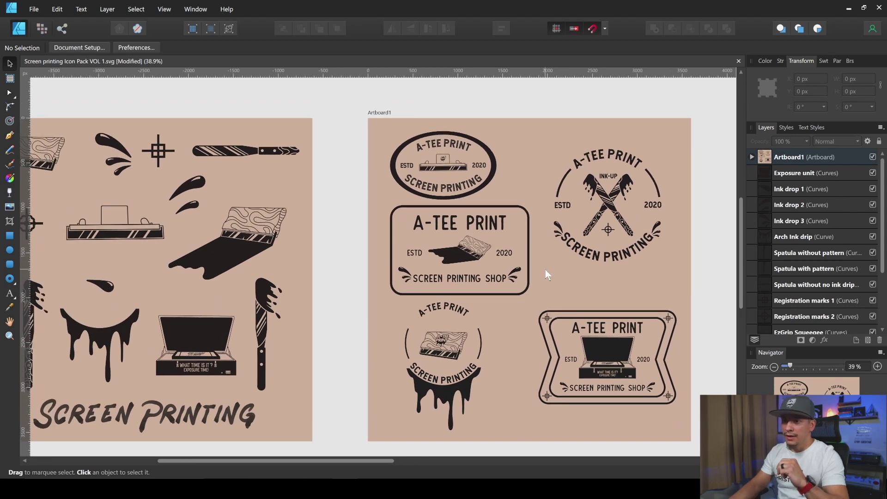
Create a new document from the saved Screen Printing Film 13 x 19 preset.
{"action": "left_click", "coordinate": [35, 9]}
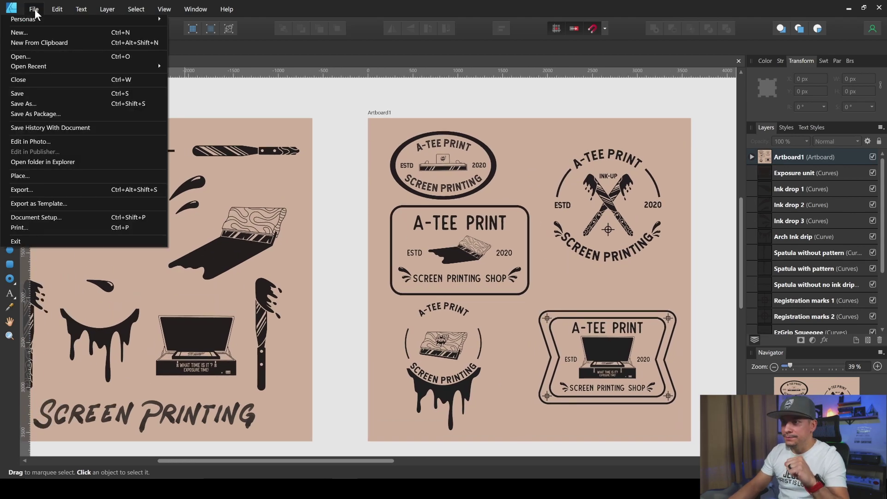
{"action": "left_click", "coordinate": [29, 32]}
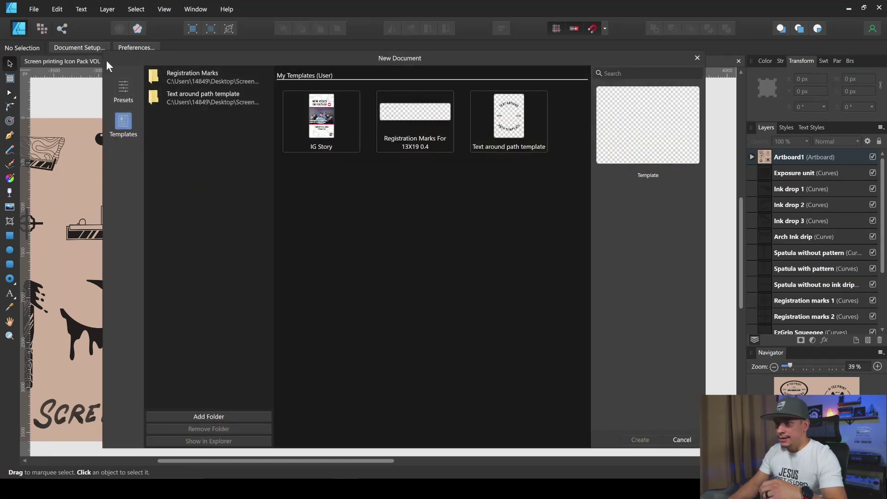
{"action": "left_click", "coordinate": [124, 93]}
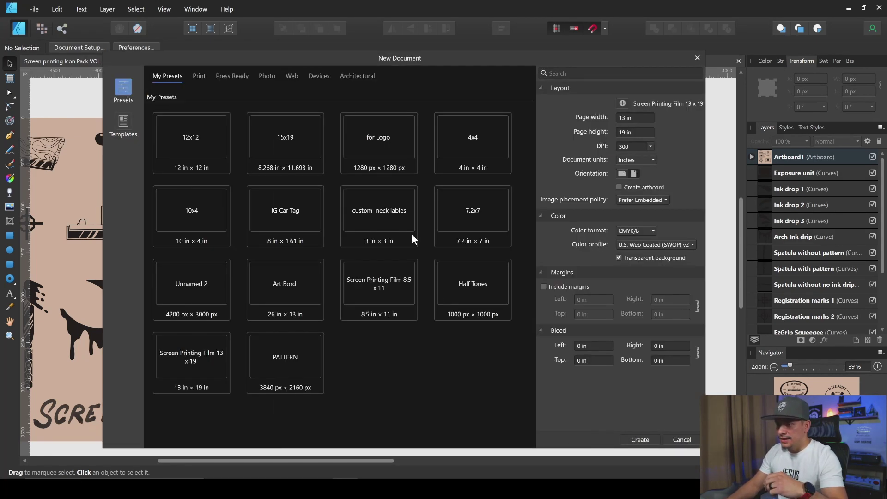
{"action": "left_click", "coordinate": [197, 372]}
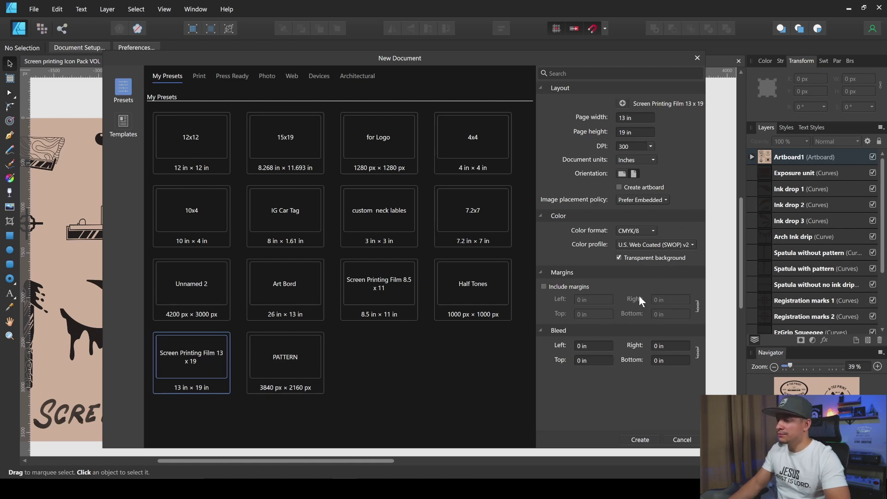
{"action": "left_click", "coordinate": [652, 439]}
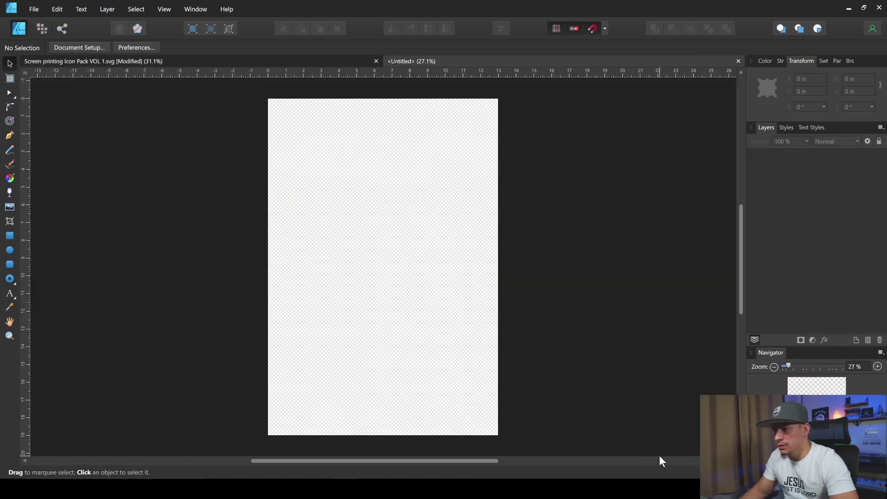
Add a locked background rectangle covering the full 13 × 19 in page and name its layer BK.
{"action": "left_click", "coordinate": [10, 237]}
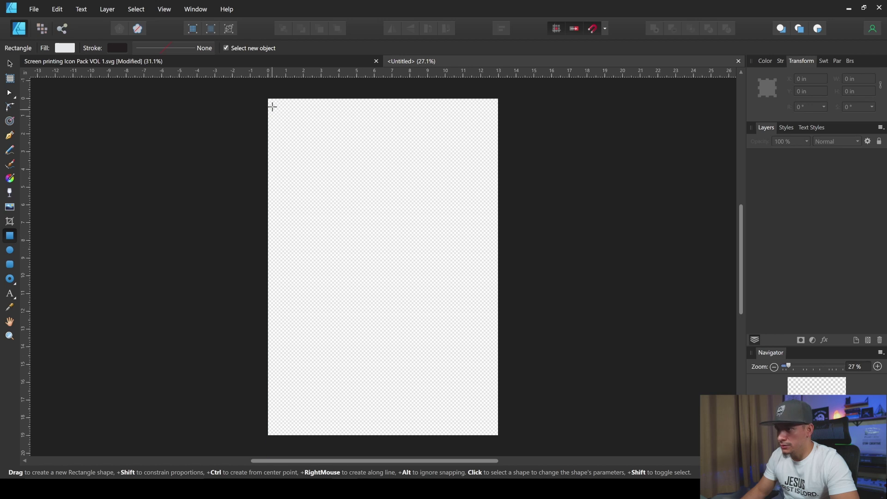
{"action": "left_click_drag", "start_coordinate": [269, 103], "coordinate": [498, 435]}
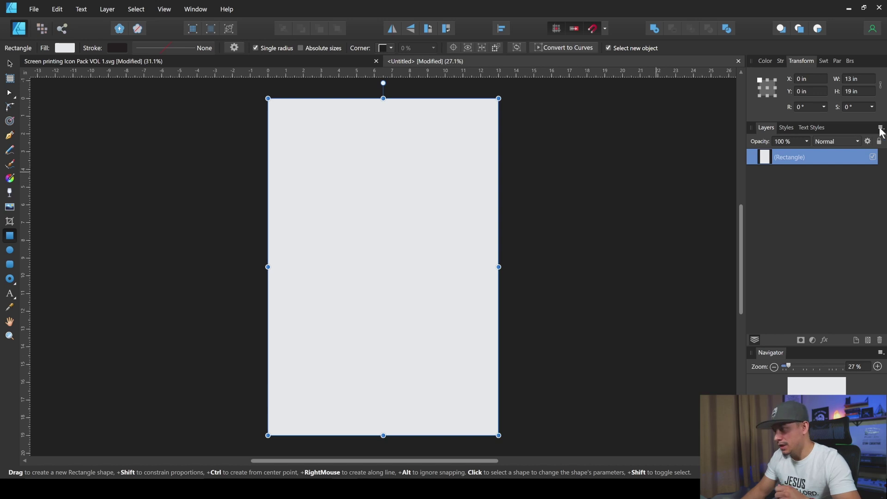
{"action": "left_click", "coordinate": [879, 142]}
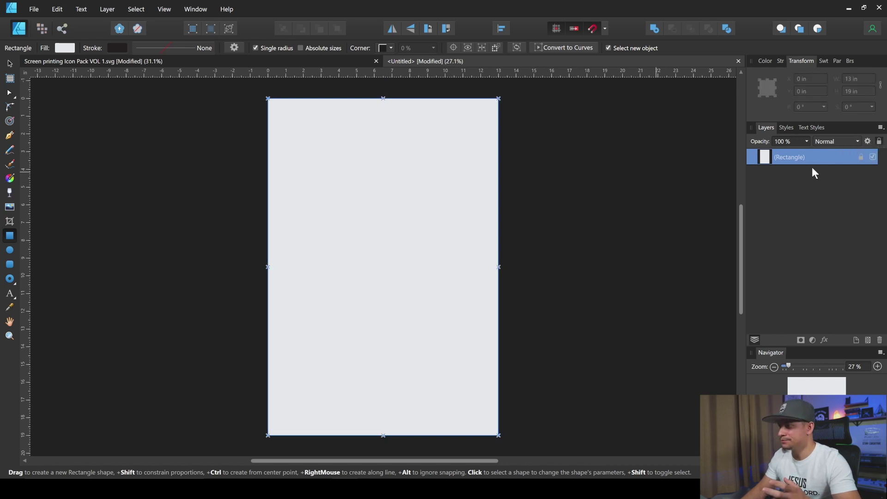
{"action": "double_click", "coordinate": [802, 158]}
{"action": "type", "text": "BK"}
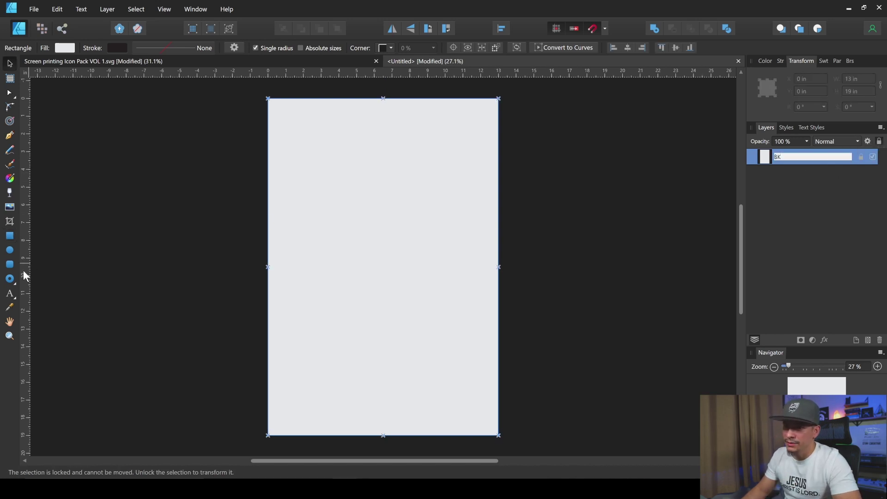
Draw a circle about 8.7 in in diameter outward from the centre of the page.
{"action": "left_click", "coordinate": [10, 250]}
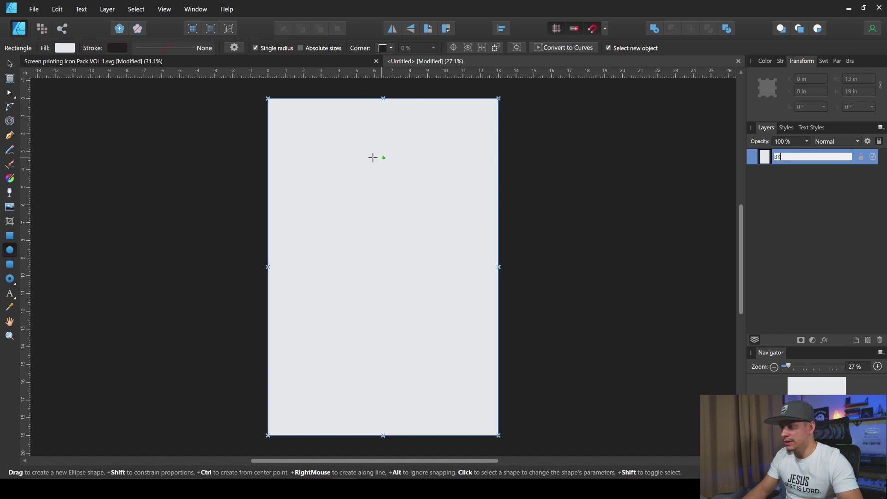
{"action": "left_click", "coordinate": [593, 31]}
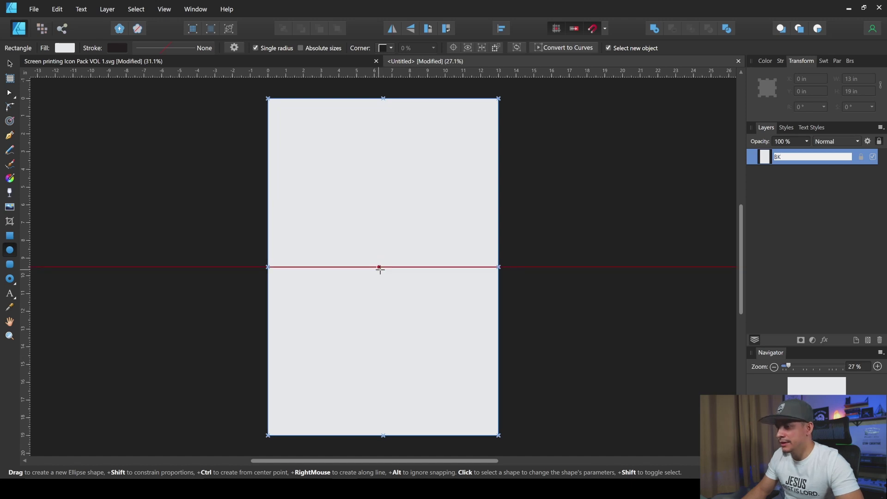
{"action": "left_click_drag", "start_coordinate": [383, 267], "coordinate": [407, 313]}
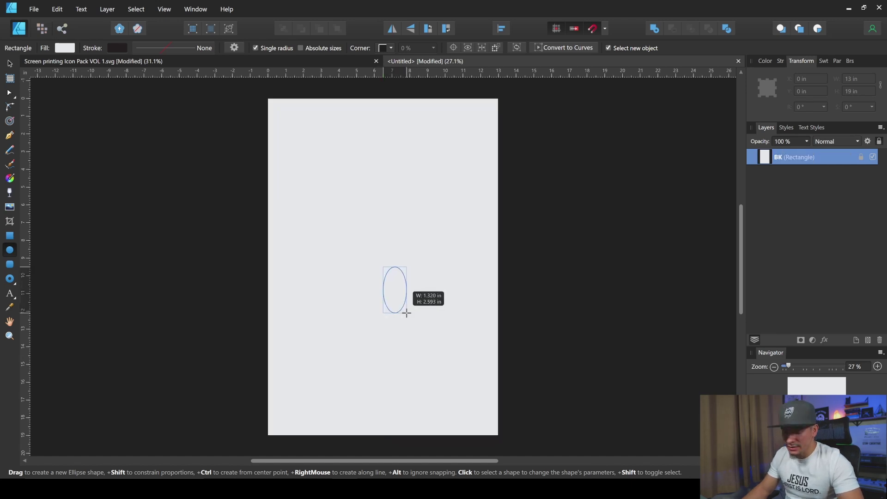
{"action": "left_click_drag", "start_coordinate": [407, 313], "coordinate": [451, 354]}
{"action": "scroll", "coordinate": [463, 306], "scroll_direction": "up", "scroll_amount": 2}
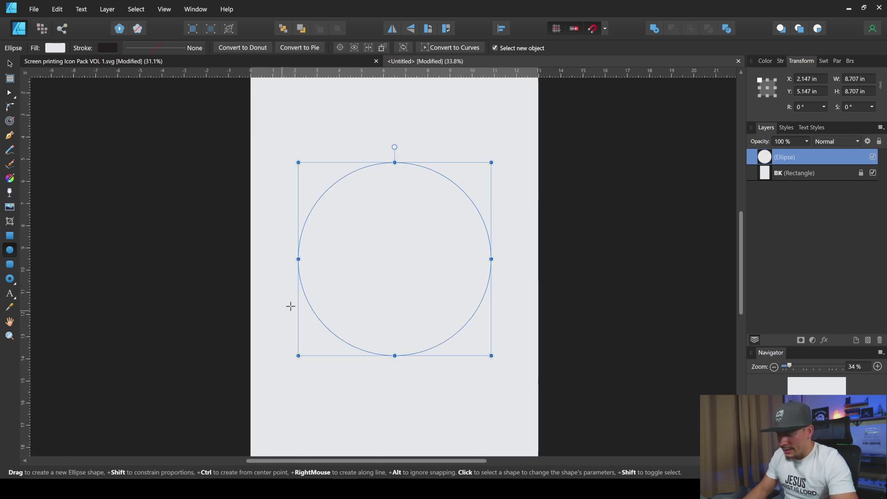
Start path text on the circle's upper-left edge with the Artistic Text tool and set its size to 72 pt.
{"action": "key", "text": "t"}
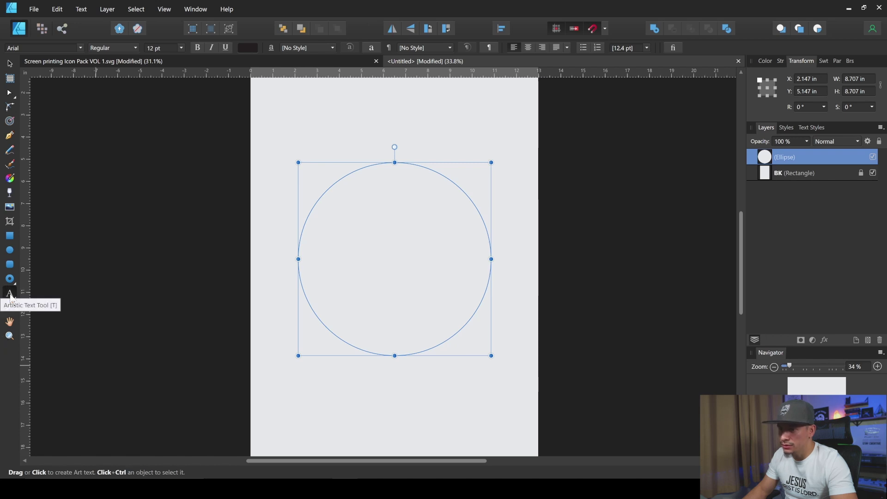
{"action": "left_click", "coordinate": [304, 215]}
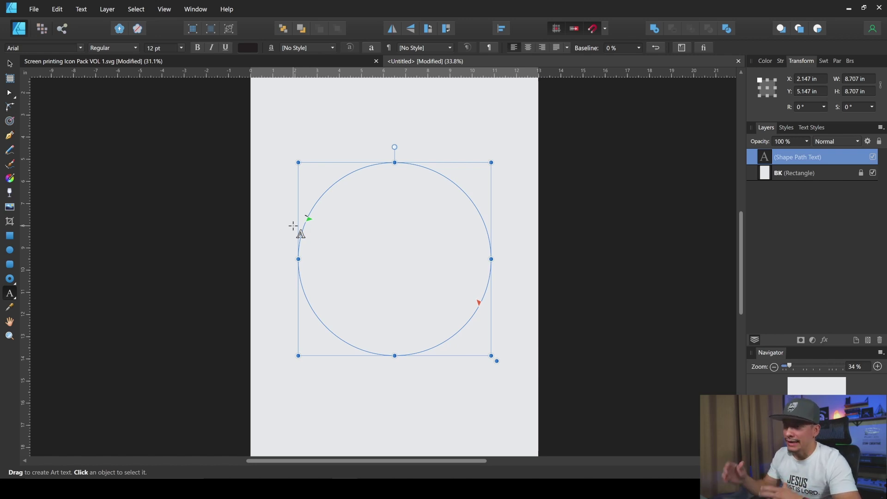
{"action": "left_click", "coordinate": [182, 49]}
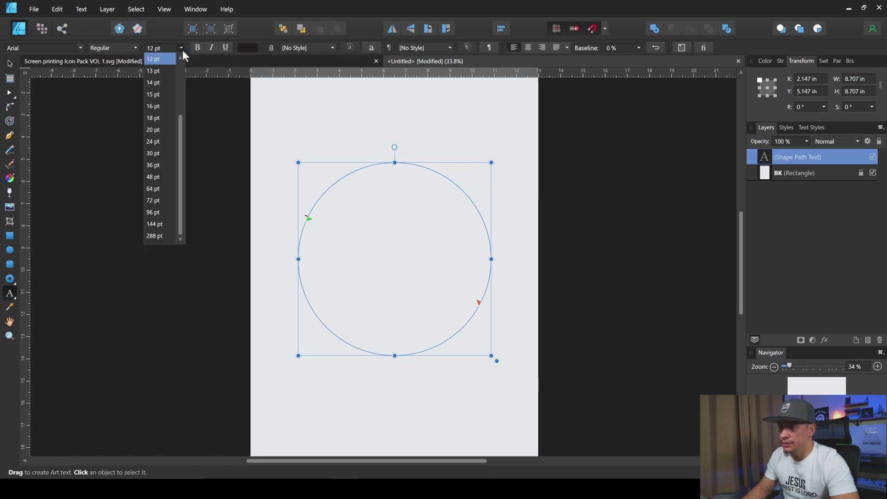
{"action": "left_click", "coordinate": [157, 204]}
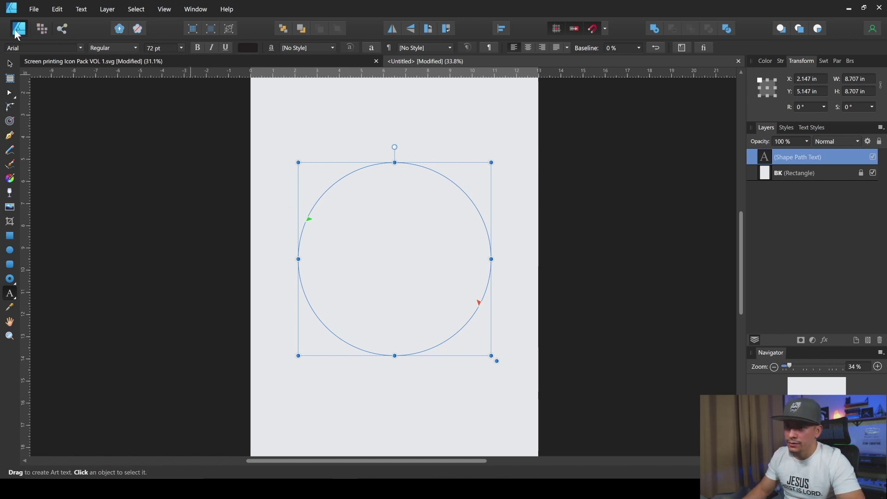
Choose the favourite font Hansief Regular and enter A TEE PRINT along the circle.
{"action": "left_click", "coordinate": [80, 48]}
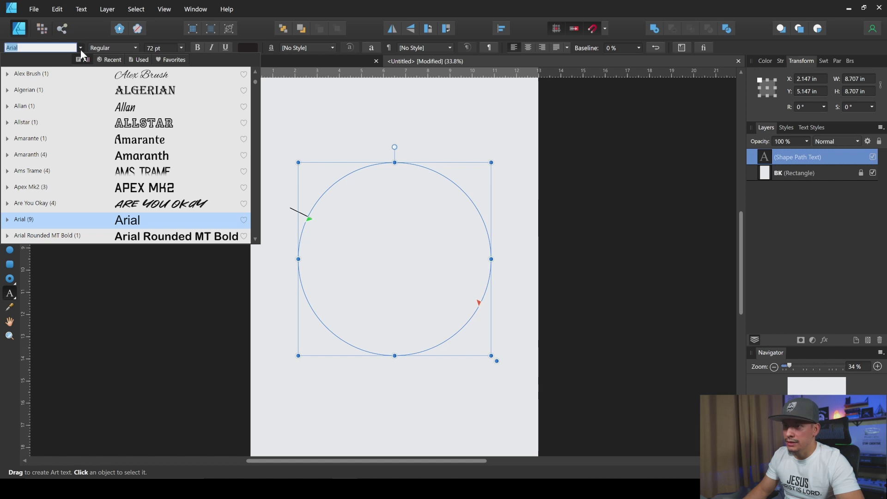
{"action": "left_click", "coordinate": [178, 61]}
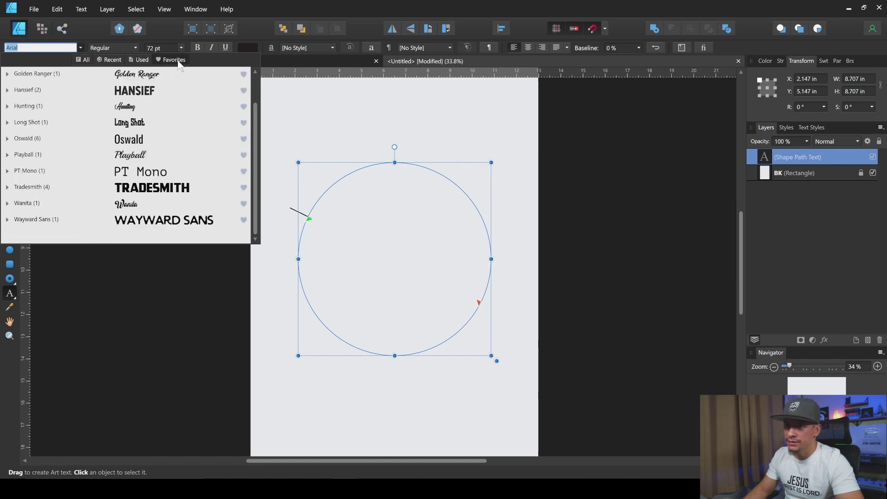
{"action": "left_click", "coordinate": [7, 91]}
{"action": "left_click", "coordinate": [157, 124]}
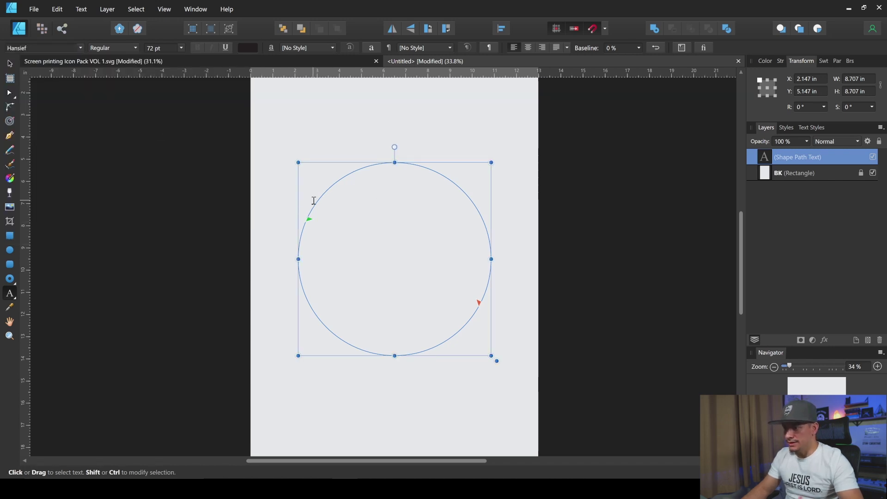
{"action": "type", "text": "A"}
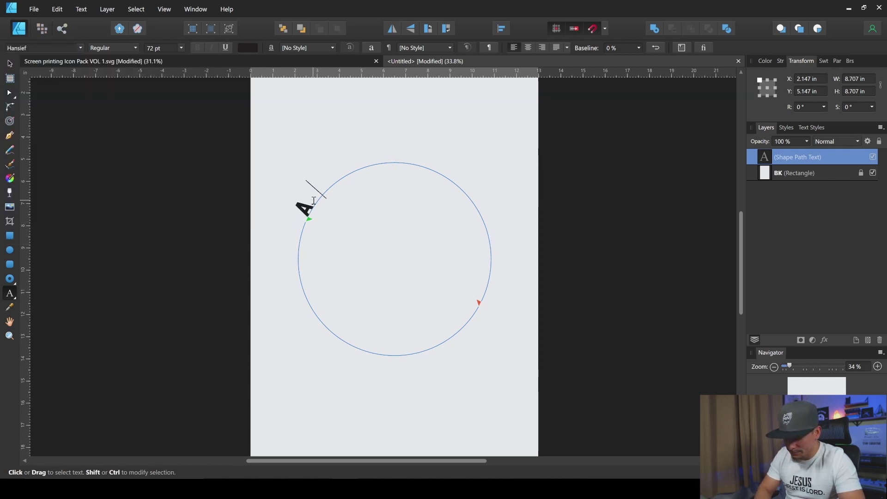
{"action": "type", "text": " TEE PRINT"}
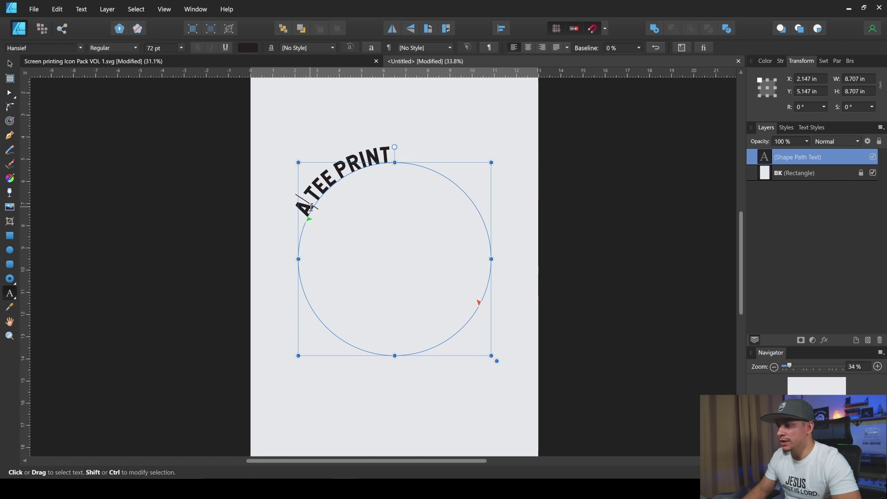
Centre-align A TEE PRINT and move the path text's start and end points to the circle's left and right midpoints.
{"action": "triple_click", "coordinate": [324, 195]}
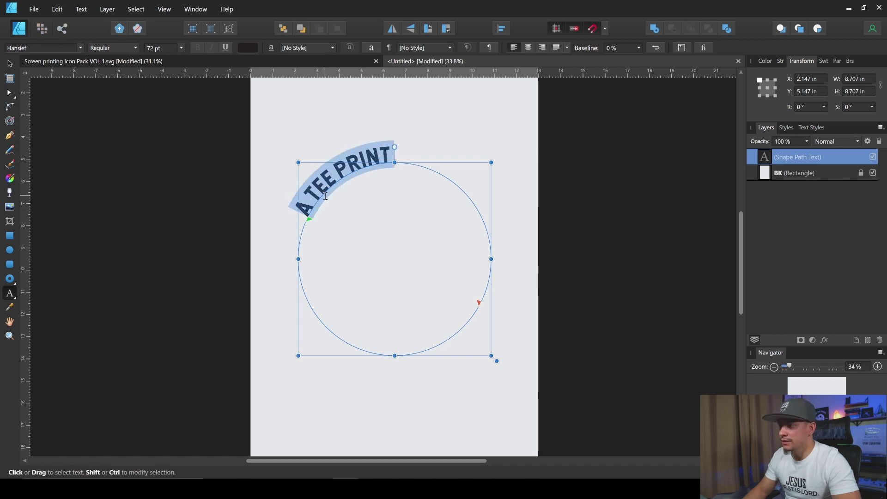
{"action": "left_click", "coordinate": [528, 49]}
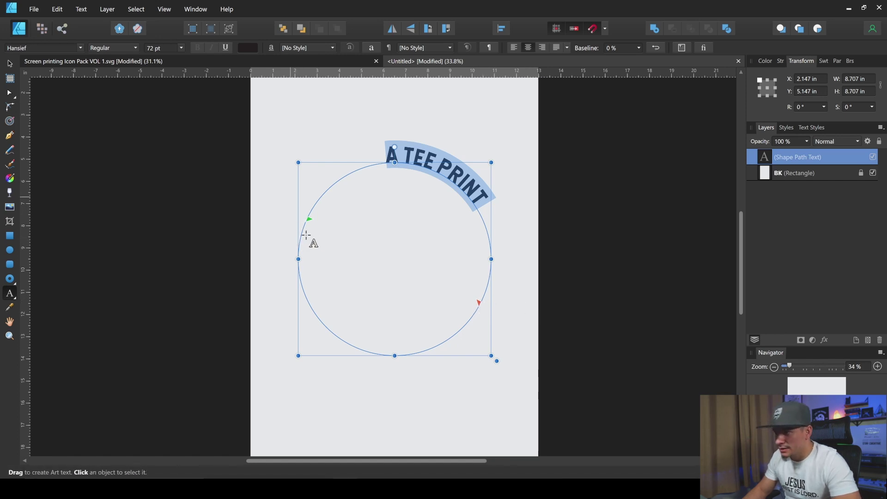
{"action": "left_click_drag", "start_coordinate": [308, 221], "coordinate": [298, 263]}
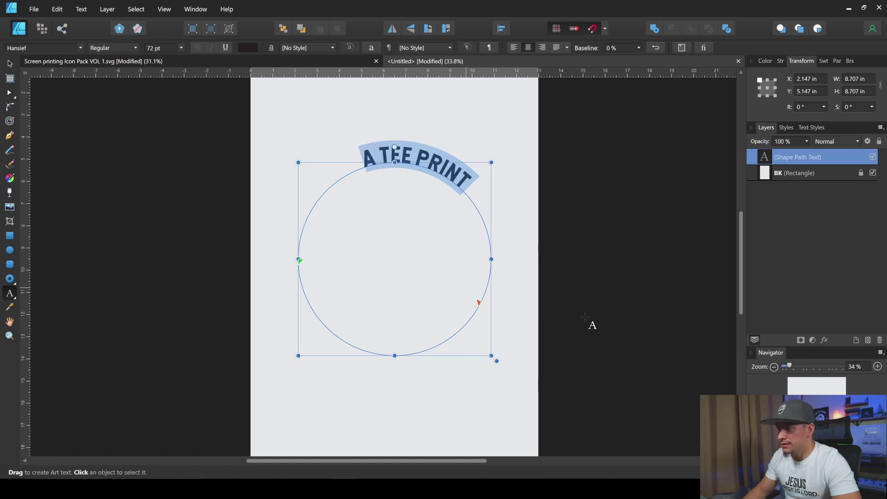
{"action": "left_click_drag", "start_coordinate": [481, 305], "coordinate": [501, 259]}
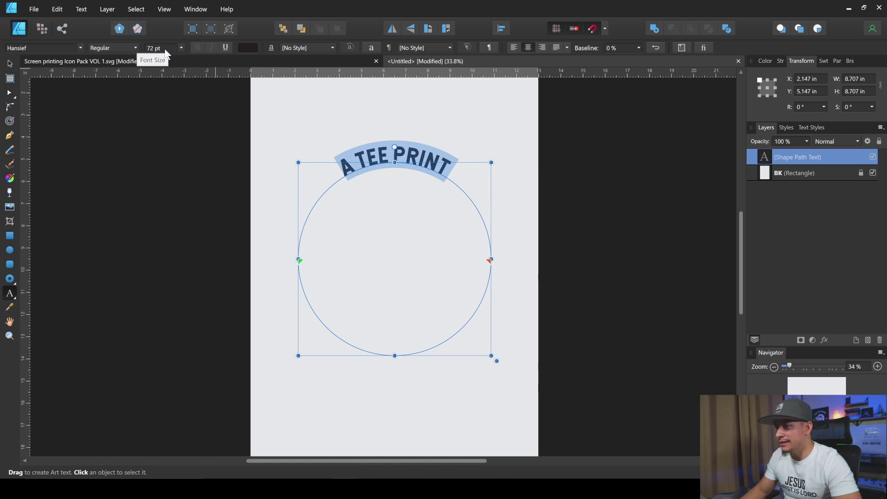
Enlarge the A TEE PRINT text to 111 pt.
{"action": "scroll", "coordinate": [166, 52], "scroll_direction": "up", "scroll_amount": 5}
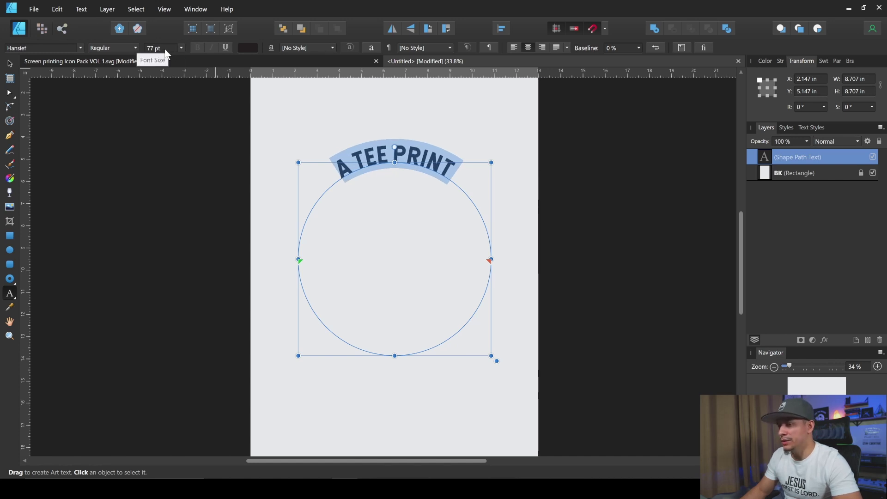
{"action": "scroll", "coordinate": [165, 53], "scroll_direction": "up", "scroll_amount": 8}
{"action": "scroll", "coordinate": [166, 52], "scroll_direction": "up", "scroll_amount": 9}
{"action": "scroll", "coordinate": [164, 48], "scroll_direction": "up", "scroll_amount": 10}
{"action": "scroll", "coordinate": [162, 49], "scroll_direction": "up", "scroll_amount": 6}
{"action": "scroll", "coordinate": [162, 49], "scroll_direction": "up", "scroll_amount": 1}
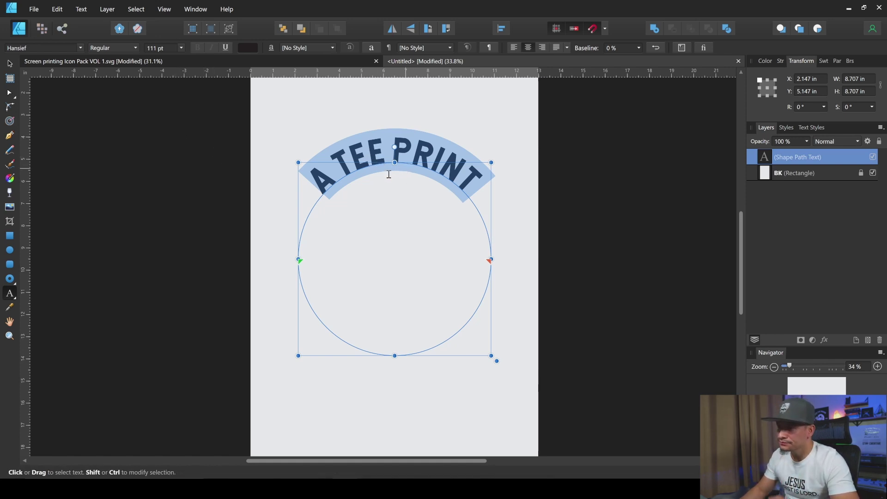
Add SCREEN PRINTING as a second line after A TEE PRINT so it runs along the circle's lower arc.
{"action": "left_click", "coordinate": [476, 188]}
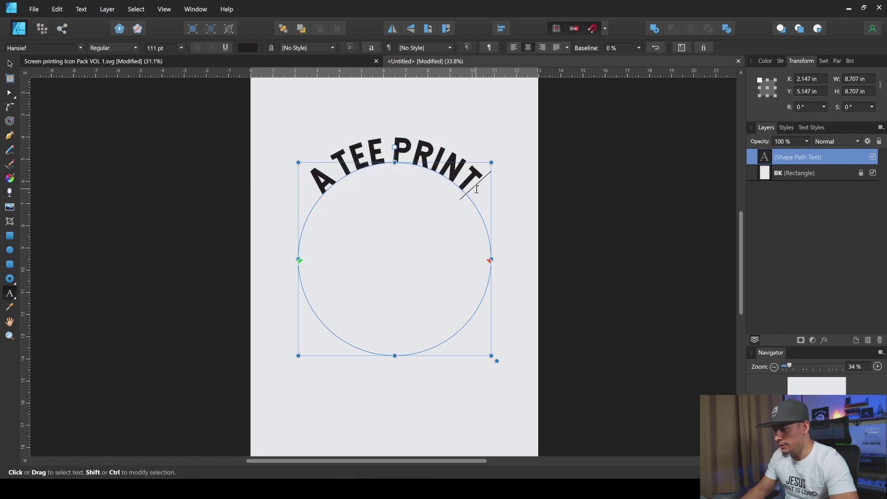
{"action": "left_click", "coordinate": [477, 181]}
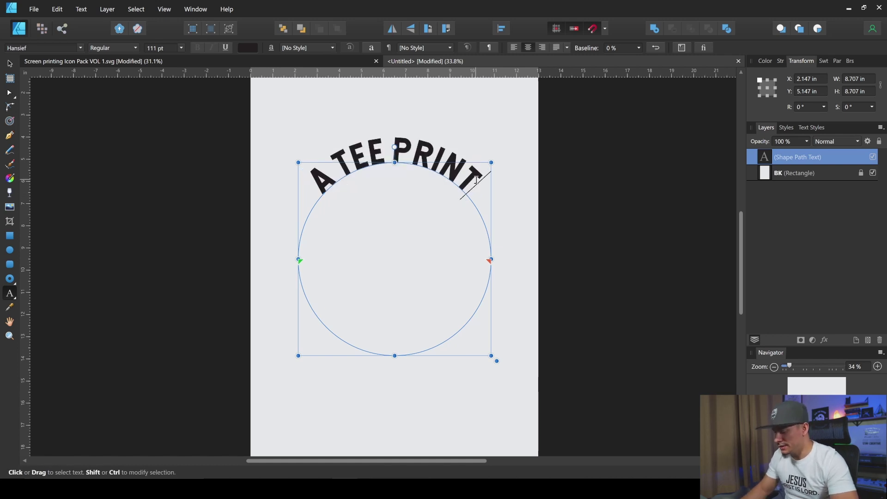
{"action": "key", "text": "Return"}
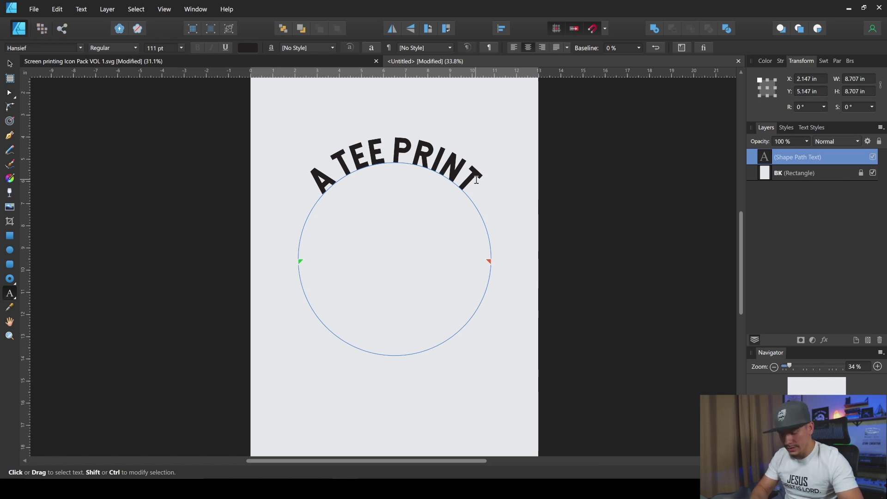
{"action": "type", "text": "SCRE"}
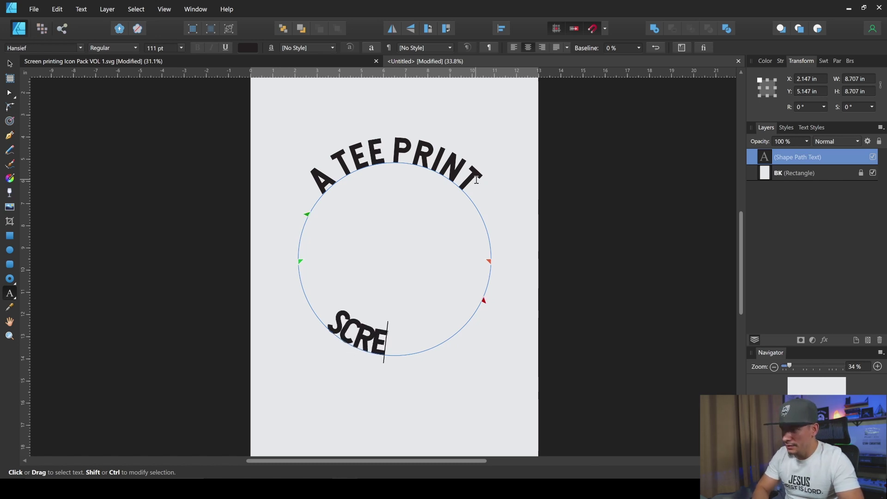
{"action": "type", "text": "EN "}
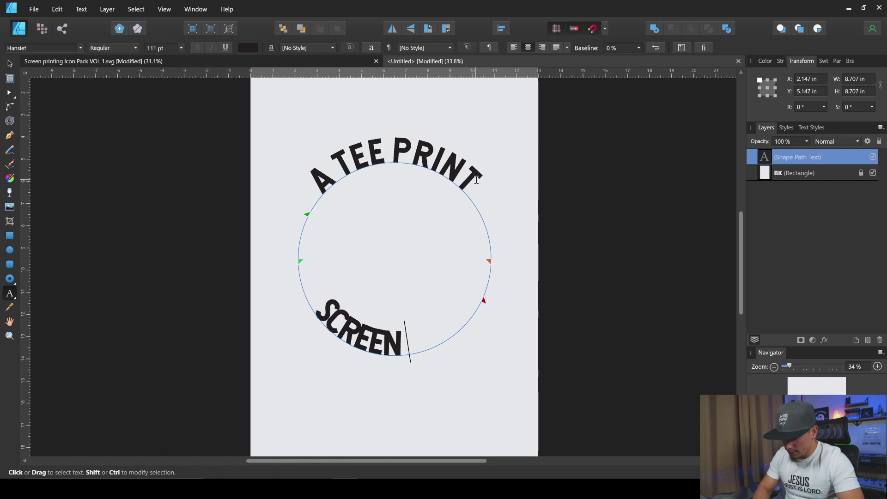
{"action": "type", "text": "PRIN"}
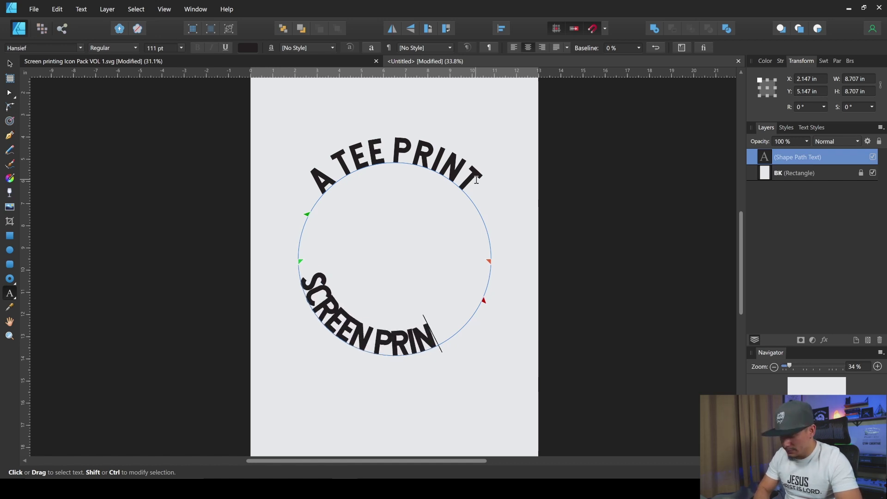
{"action": "type", "text": "TING"}
{"action": "key", "text": "Escape"}
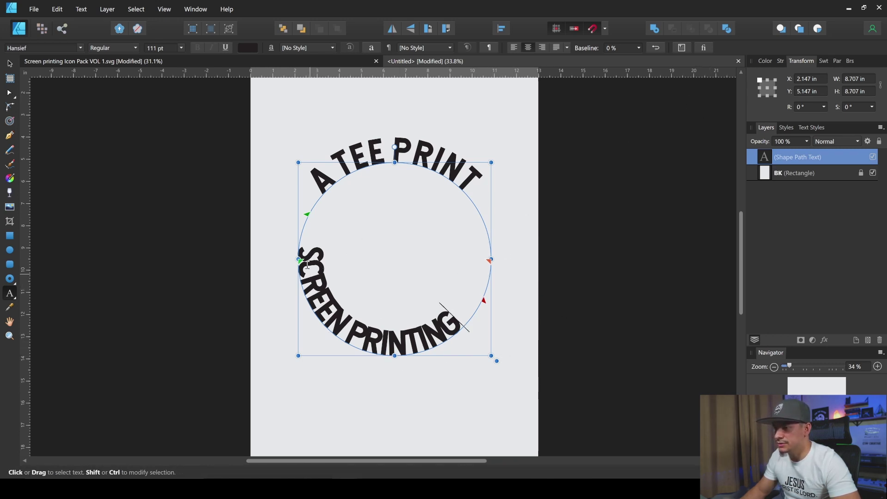
Move SCREEN PRINTING's start and end points to the circle's left and right midpoints and set its path text baseline offset to 73%.
{"action": "left_click_drag", "start_coordinate": [307, 216], "coordinate": [298, 259]}
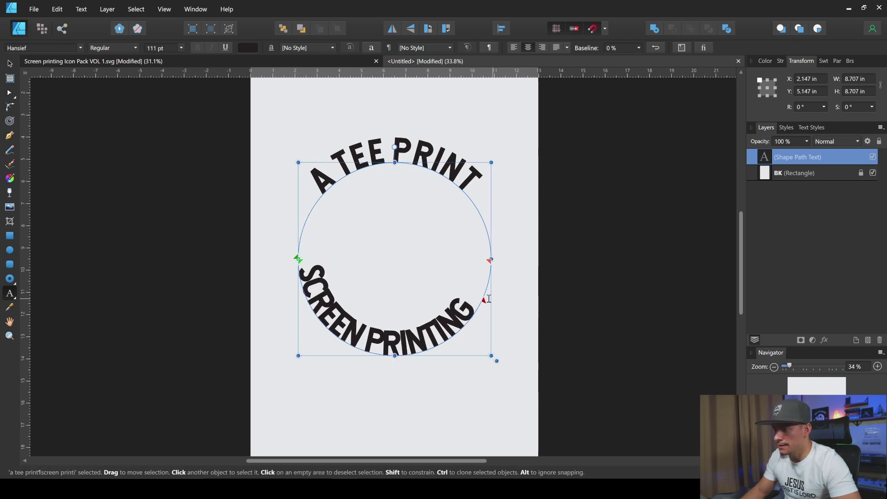
{"action": "left_click_drag", "start_coordinate": [483, 301], "coordinate": [499, 264]}
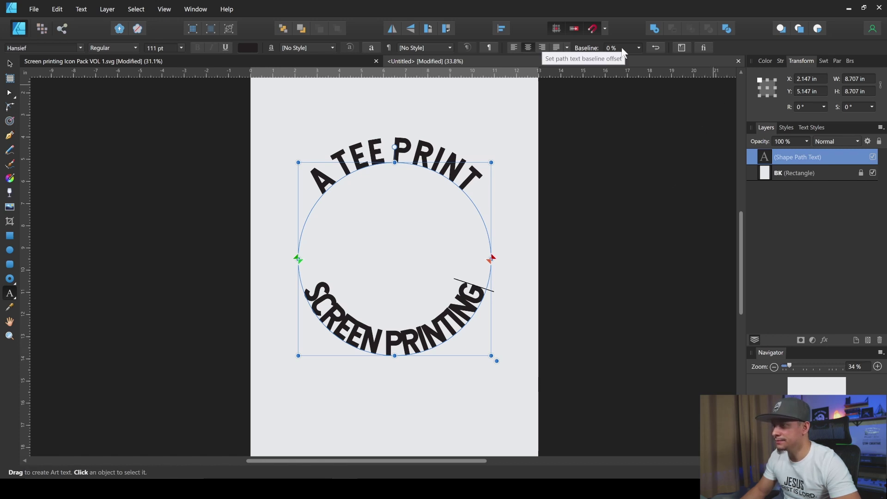
{"action": "left_click", "coordinate": [639, 47]}
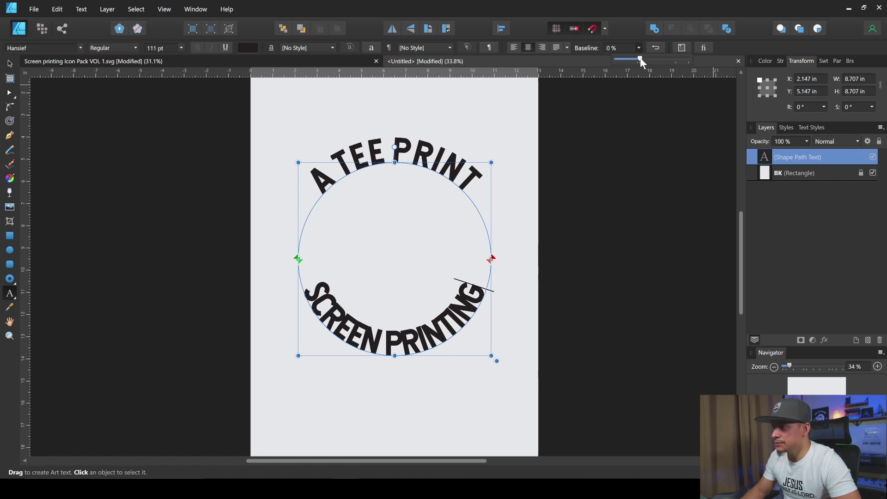
{"action": "left_click_drag", "start_coordinate": [641, 59], "coordinate": [676, 69]}
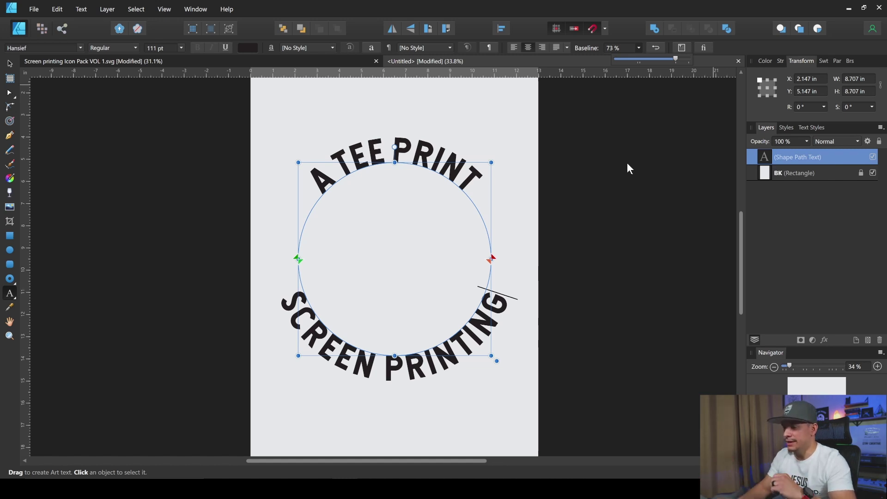
Scale the whole circular text down around its centre to about 6.73 in wide and lock its layer.
{"action": "left_click", "coordinate": [10, 65]}
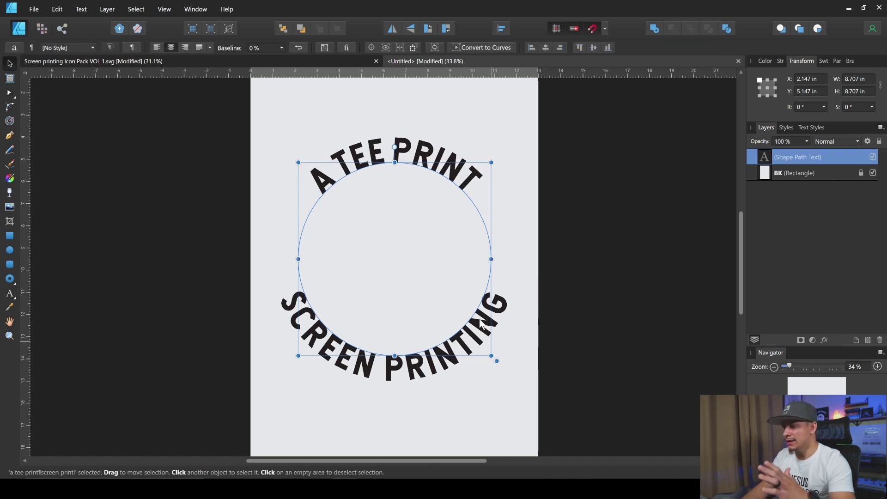
{"action": "scroll", "coordinate": [480, 321], "scroll_direction": "down", "scroll_amount": 1}
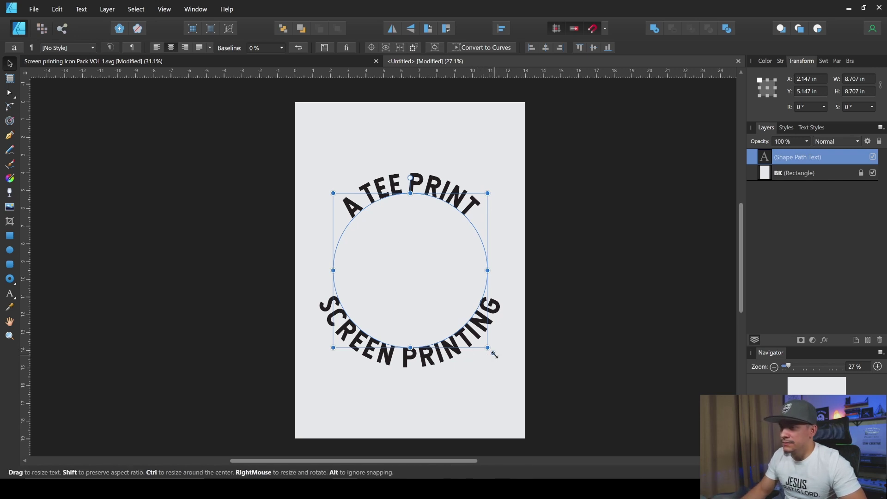
{"action": "left_click_drag", "start_coordinate": [494, 354], "coordinate": [475, 342]}
{"action": "scroll", "coordinate": [433, 374], "scroll_direction": "up", "scroll_amount": 3}
{"action": "scroll", "coordinate": [427, 379], "scroll_direction": "down", "scroll_amount": 3}
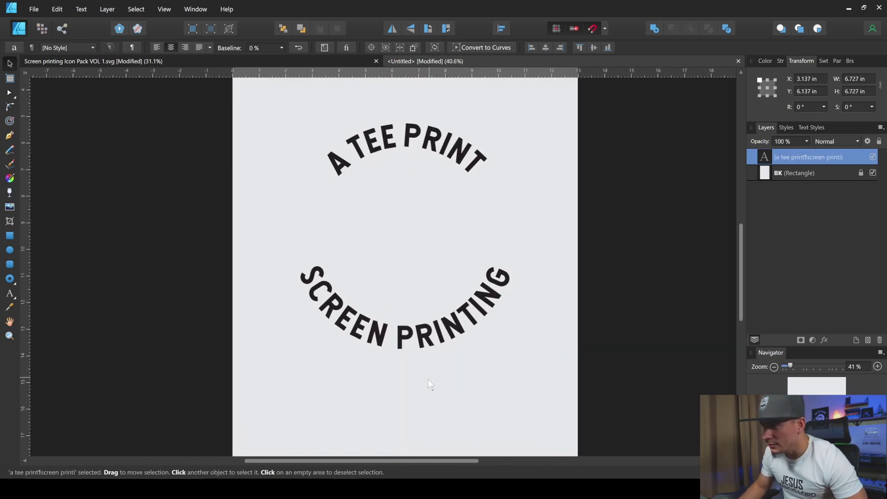
{"action": "scroll", "coordinate": [418, 388], "scroll_direction": "down", "scroll_amount": 1}
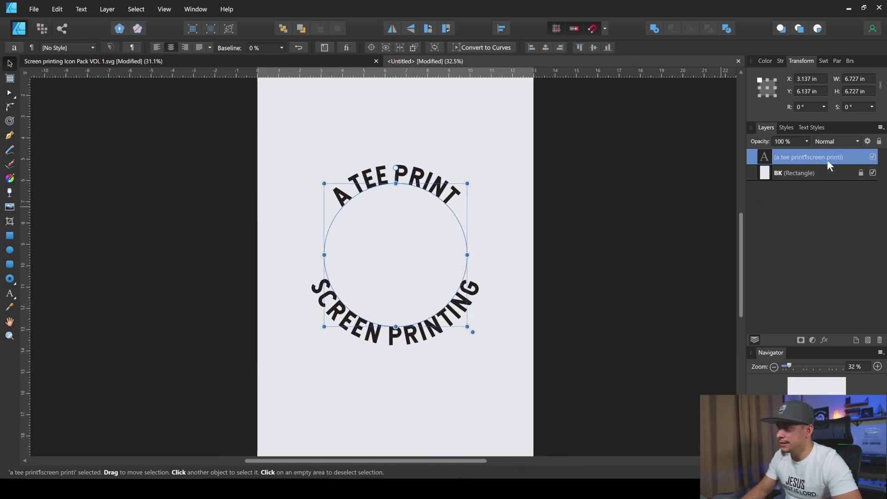
{"action": "left_click", "coordinate": [879, 141]}
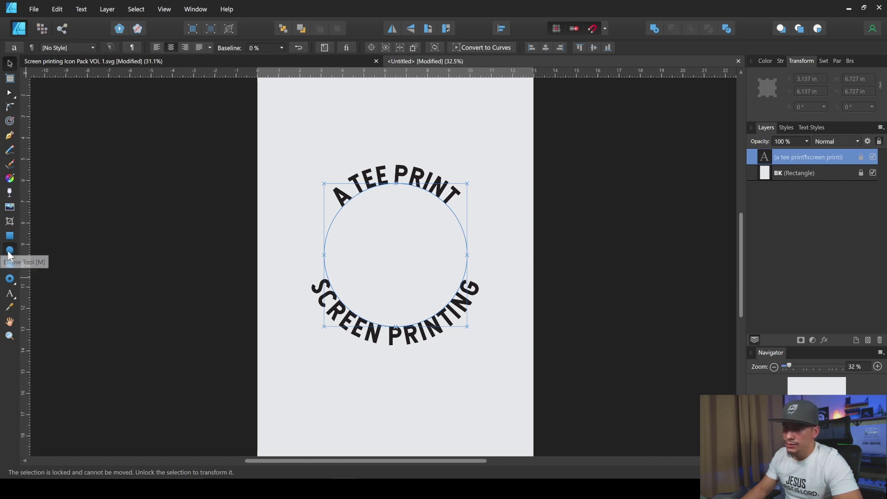
Draw a circle about 8.86 in wide from the circular text's centre so it encloses both lines.
{"action": "left_click", "coordinate": [9, 250]}
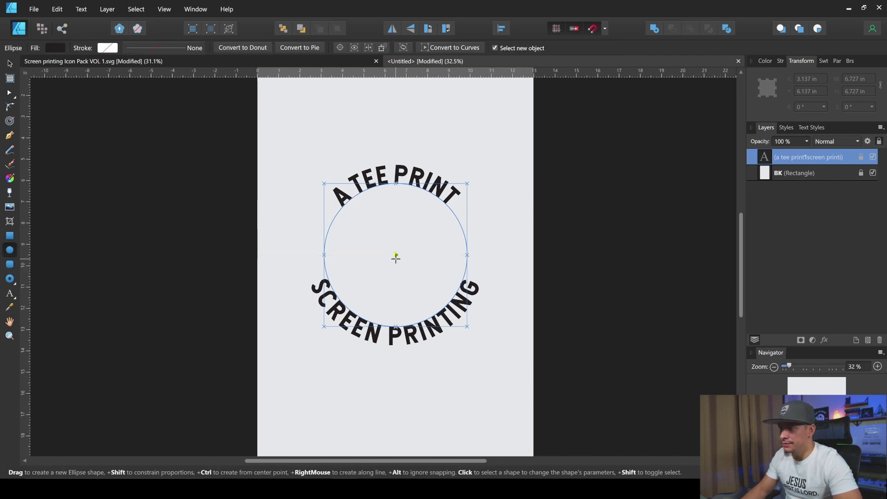
{"action": "left_click_drag", "start_coordinate": [395, 256], "coordinate": [396, 256]}
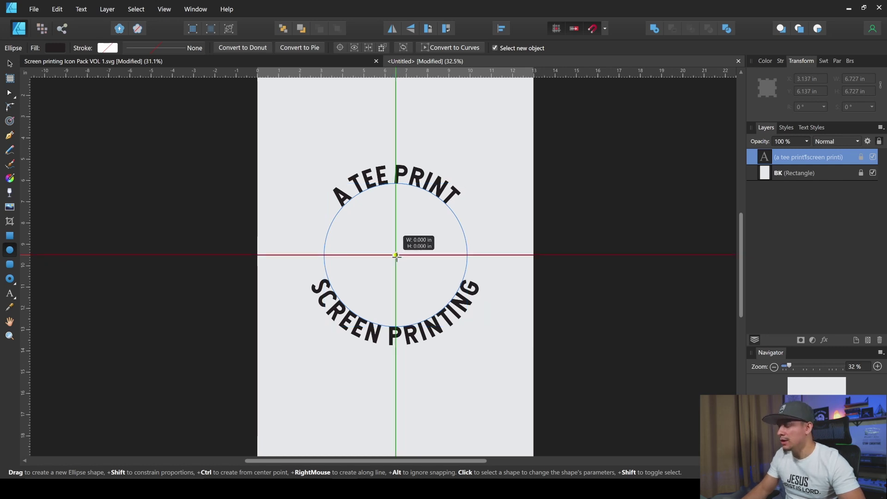
{"action": "left_click_drag", "start_coordinate": [396, 255], "coordinate": [498, 344]}
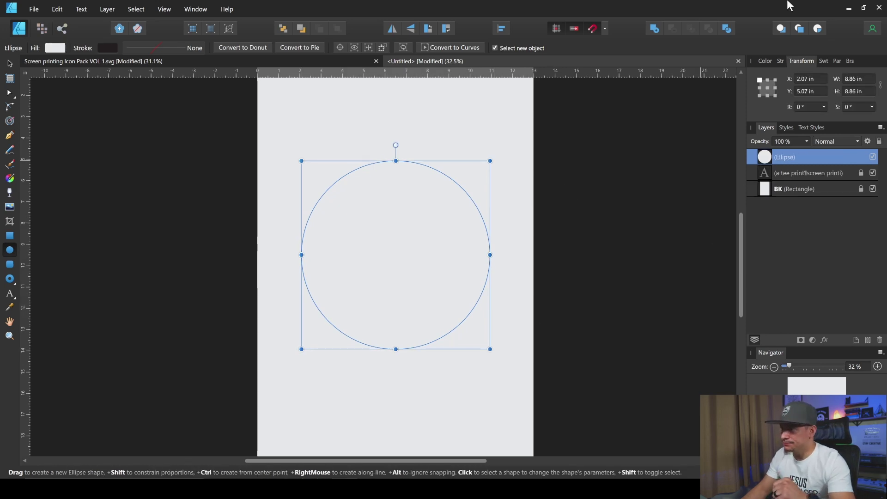
Remove the new circle's fill and set its black stroke width to 14 pt.
{"action": "left_click", "coordinate": [769, 60]}
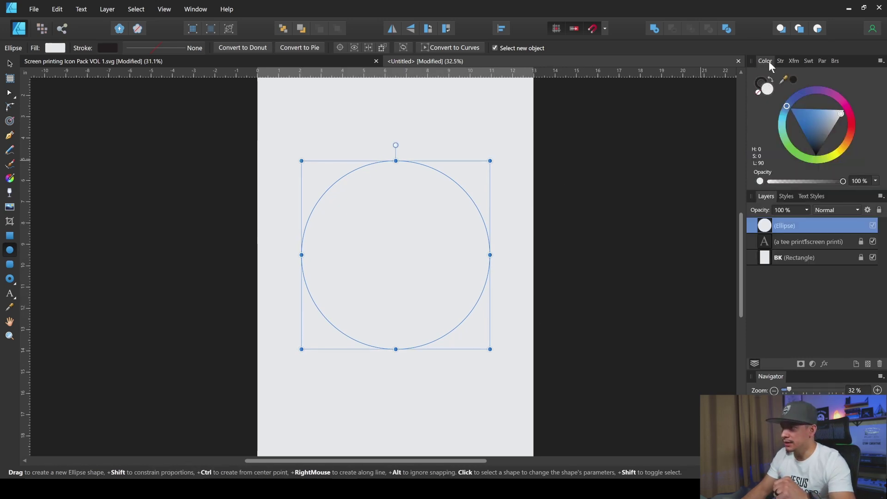
{"action": "left_click", "coordinate": [757, 92]}
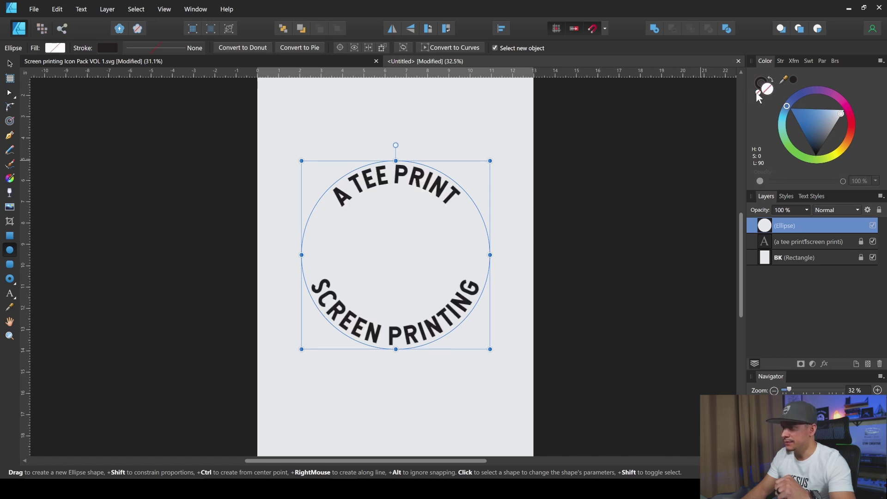
{"action": "left_click", "coordinate": [761, 83]}
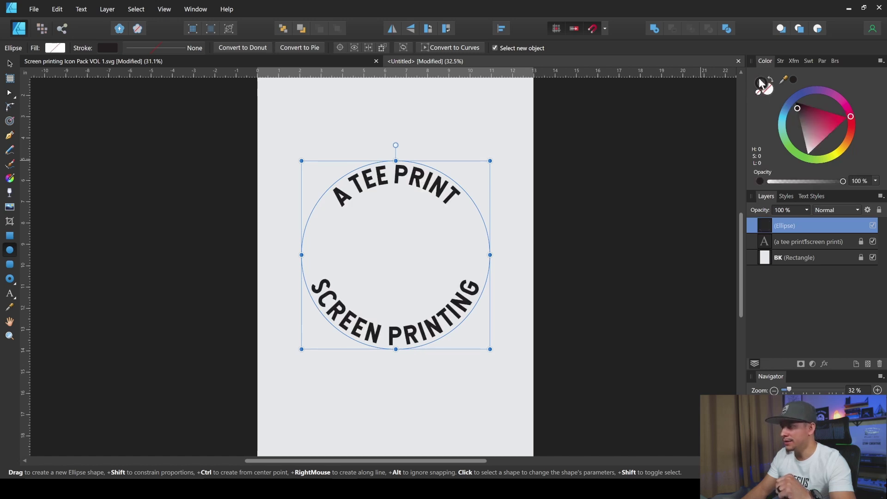
{"action": "left_click", "coordinate": [783, 60]}
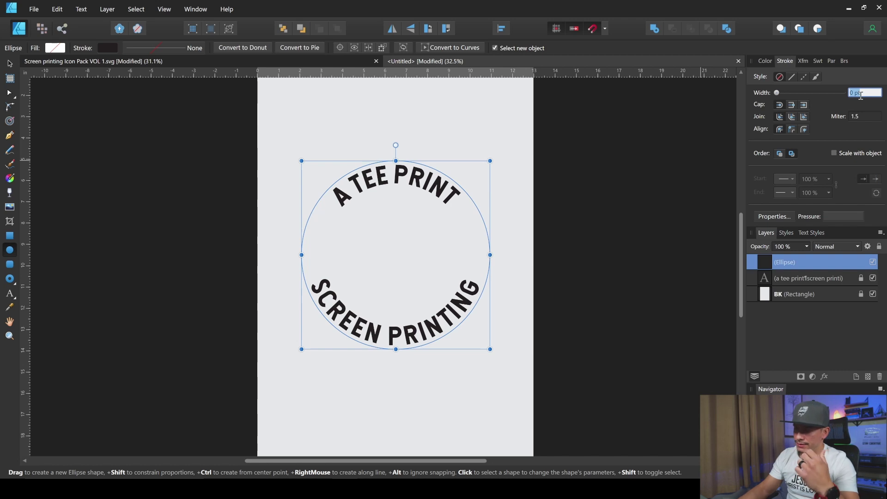
{"action": "type", "text": "5"}
{"action": "key", "text": "Return"}
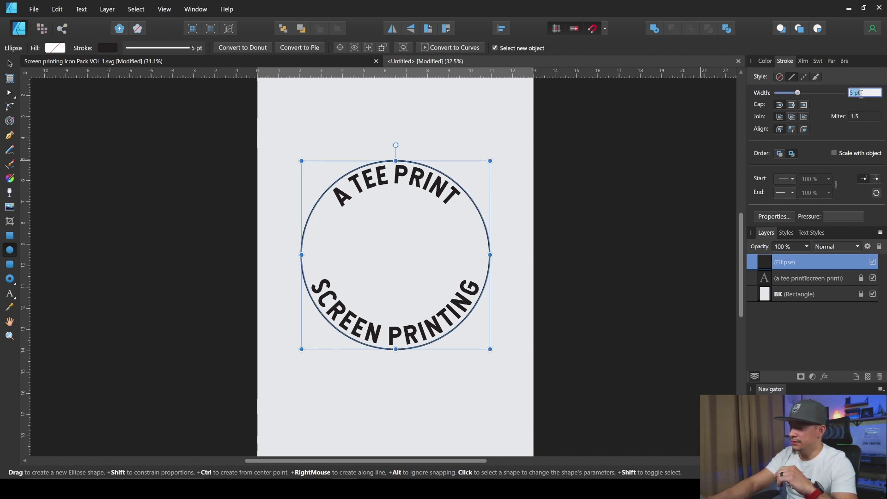
{"action": "type", "text": "14"}
{"action": "key", "text": "Return"}
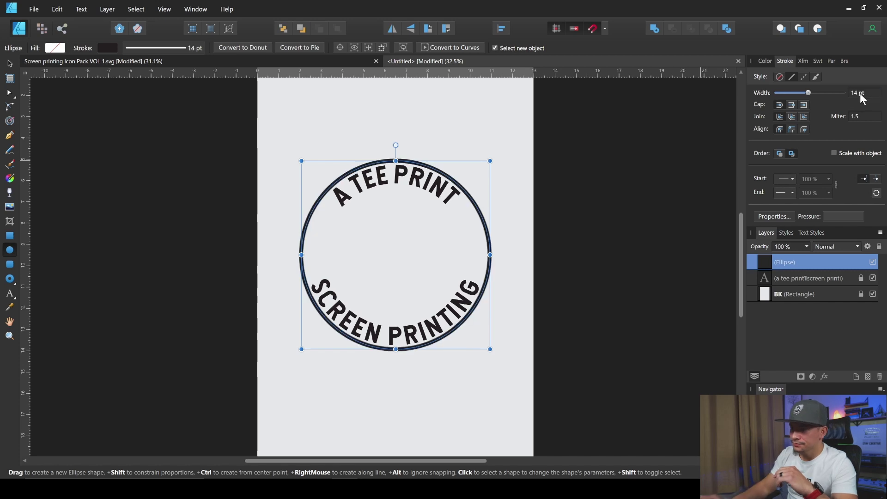
Enlarge the outlined circle slightly around its centre to leave more space around the lettering.
{"action": "left_click", "coordinate": [317, 246]}
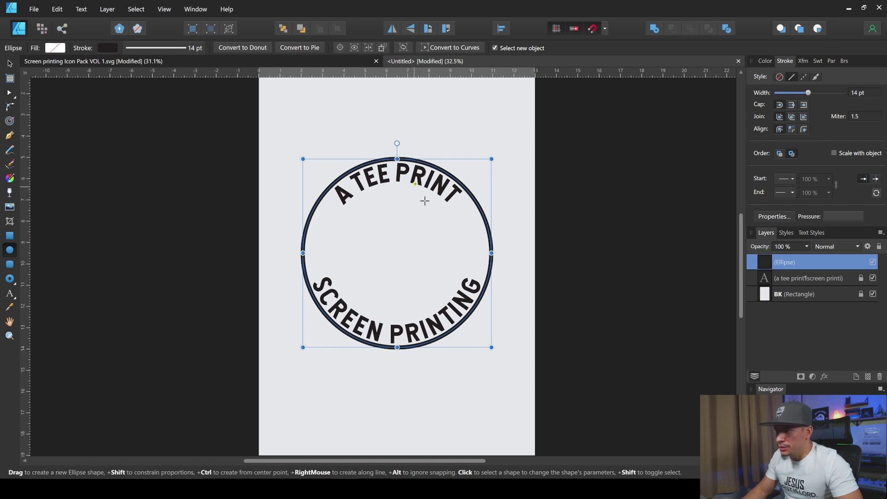
{"action": "left_click", "coordinate": [9, 63]}
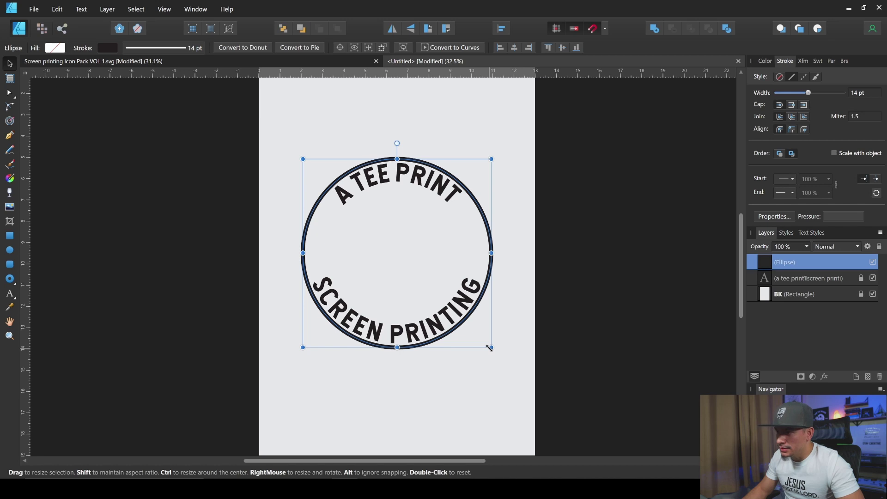
{"action": "left_click_drag", "start_coordinate": [490, 347], "coordinate": [494, 351]}
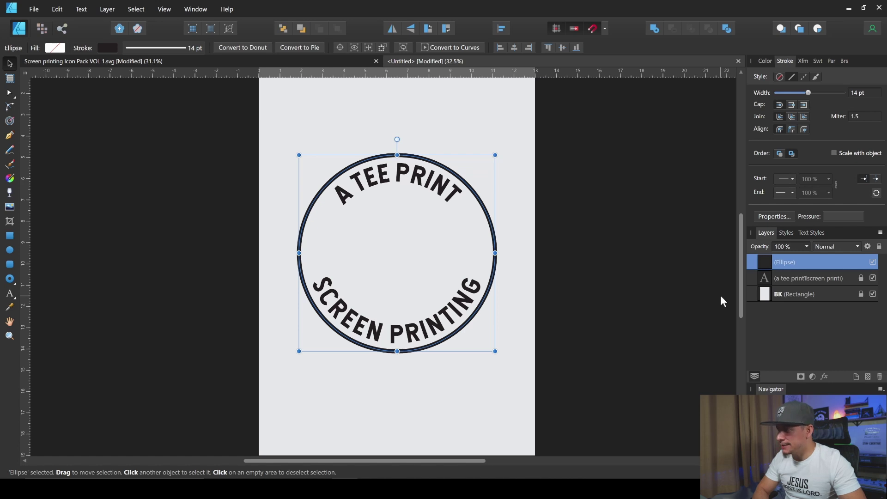
Duplicate the outer circle and shrink the copy proportionally around its centre to about 7.7 in wide.
{"action": "key", "text": "ctrl+j"}
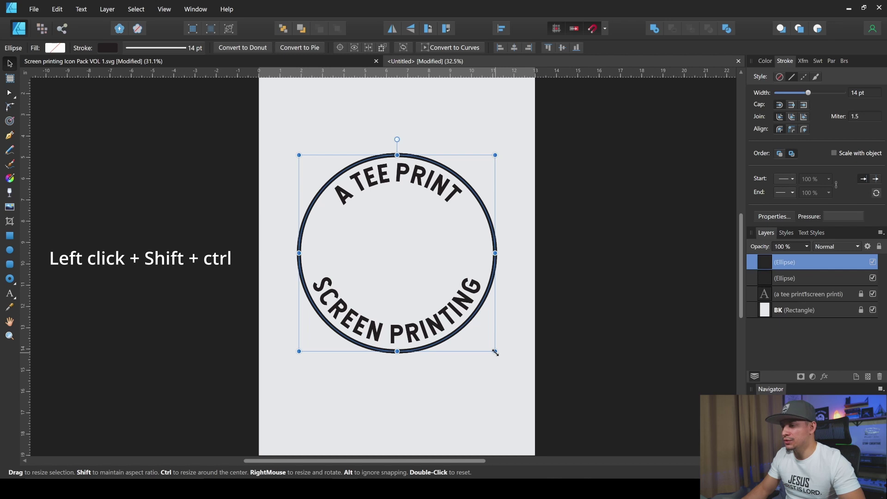
{"action": "left_click_drag", "start_coordinate": [494, 352], "coordinate": [447, 329]}
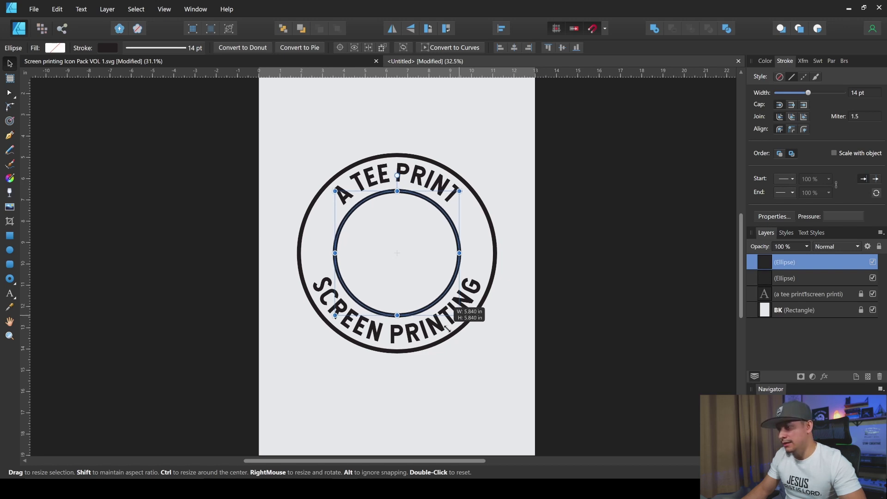
{"action": "left_click_drag", "start_coordinate": [447, 329], "coordinate": [447, 329]}
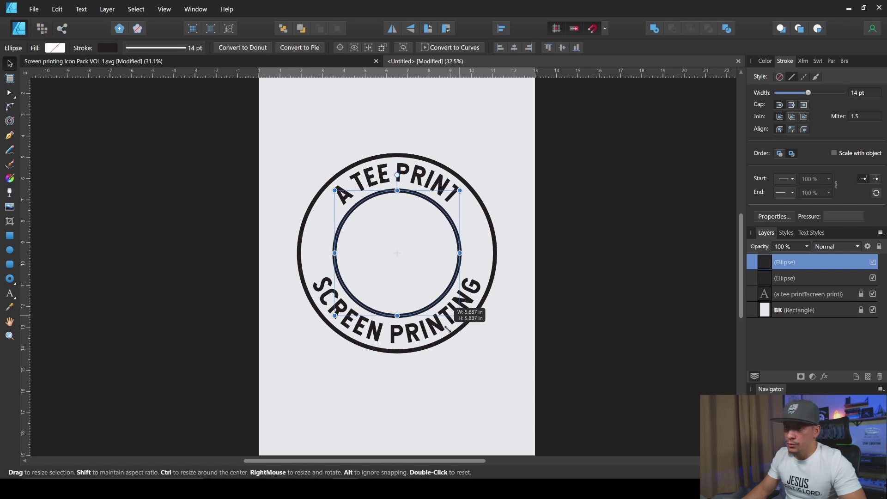
{"action": "left_click_drag", "start_coordinate": [448, 329], "coordinate": [478, 341]}
{"action": "left_click_drag", "start_coordinate": [479, 341], "coordinate": [476, 340]}
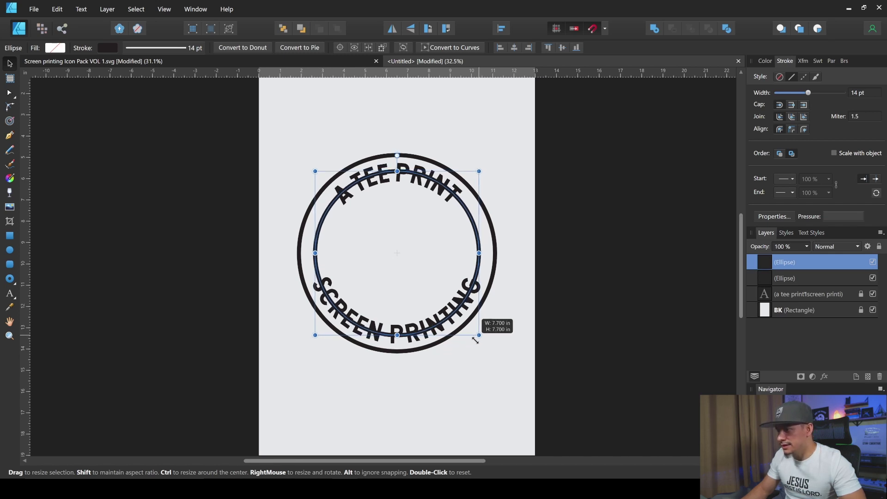
{"action": "left_click_drag", "start_coordinate": [476, 340], "coordinate": [475, 340]}
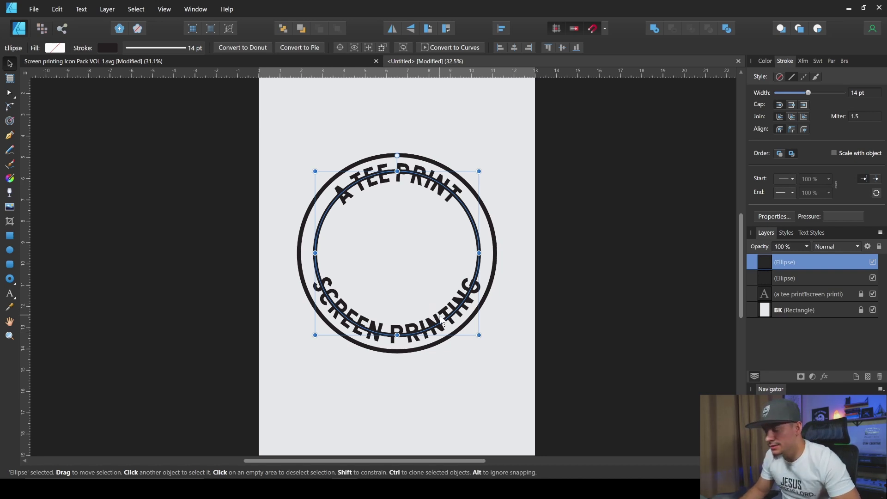
Set the inner circle's stroke width to 13 pt.
{"action": "left_click", "coordinate": [865, 94]}
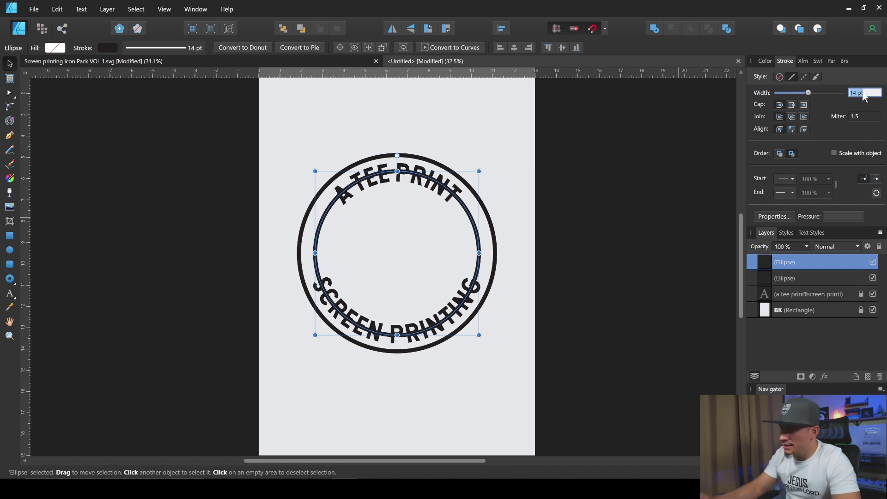
{"action": "type", "text": "13"}
{"action": "key", "text": "Return"}
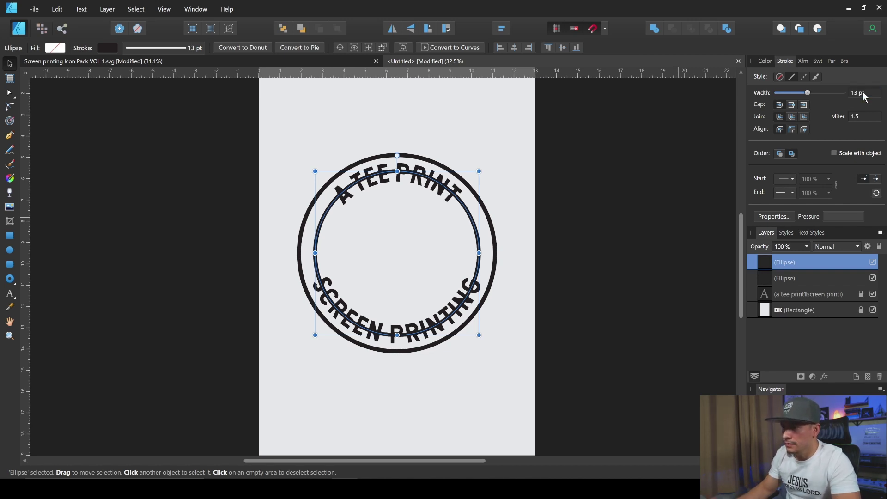
Set the inner circle's stroke width to 12 pt.
{"action": "left_click", "coordinate": [864, 93]}
{"action": "type", "text": "1"}
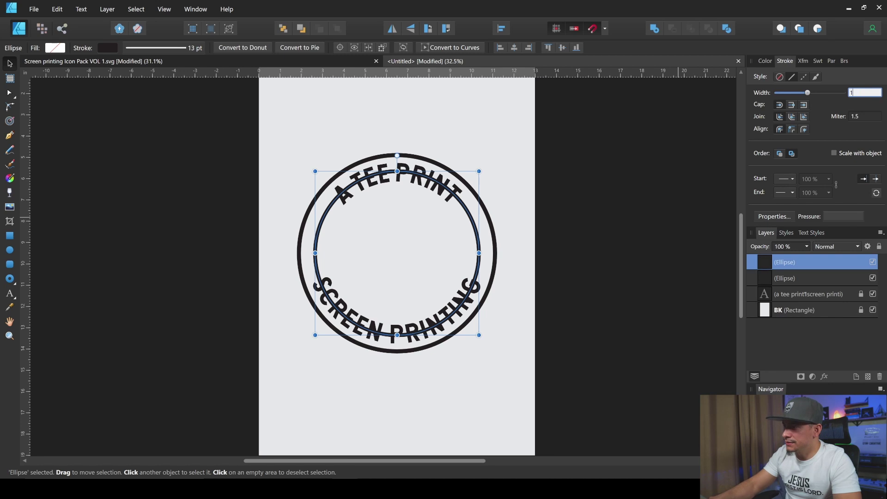
{"action": "type", "text": "2"}
{"action": "key", "text": "Return"}
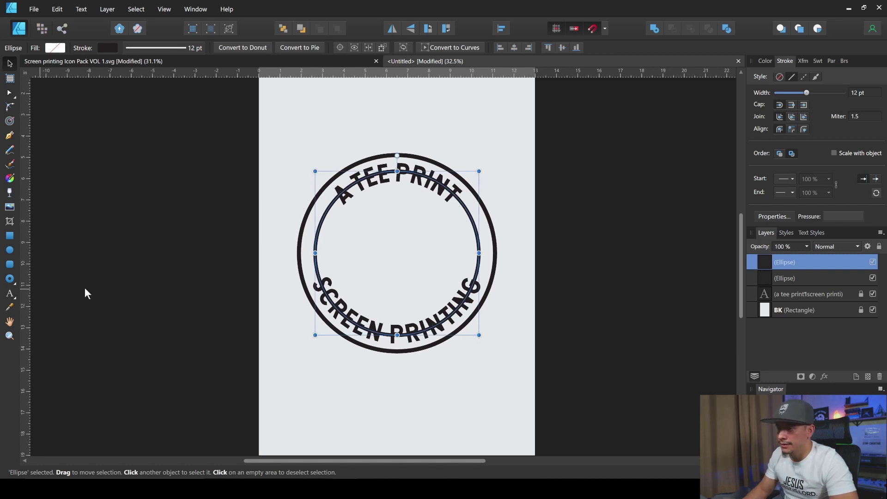
Lock the outer circle's layer and reselect the inner circle.
{"action": "left_click", "coordinate": [830, 279]}
{"action": "left_click", "coordinate": [879, 247]}
{"action": "left_click", "coordinate": [789, 262]}
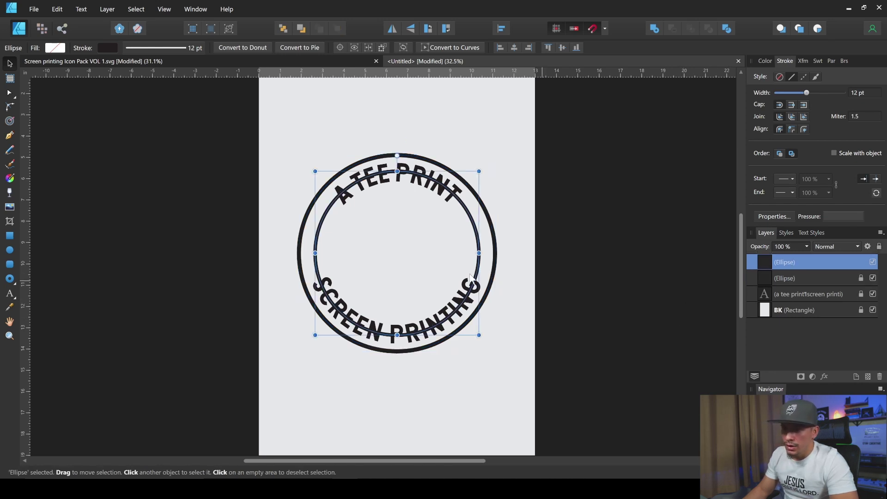
Draw a donut shape from the badge's centre, constrained to a circle and matching the outer circle's size.
{"action": "left_click", "coordinate": [10, 280]}
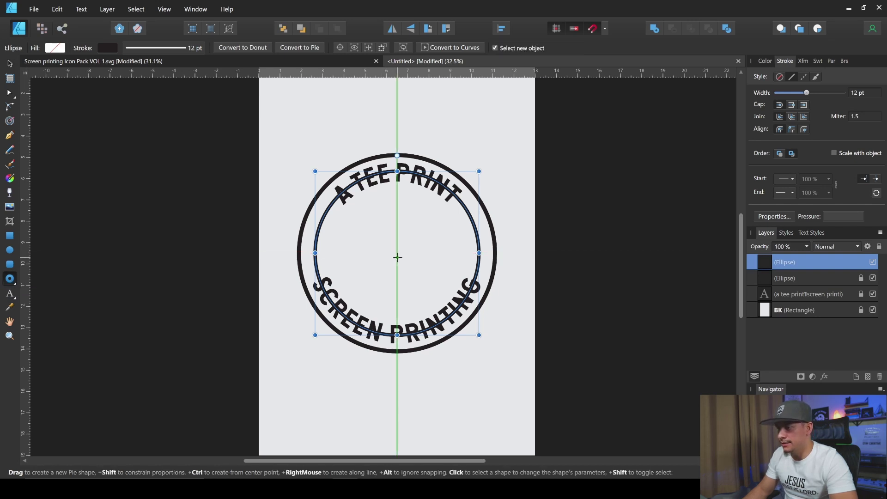
{"action": "left_click_drag", "start_coordinate": [398, 252], "coordinate": [498, 347]}
{"action": "key", "text": "ctrl+shift"}
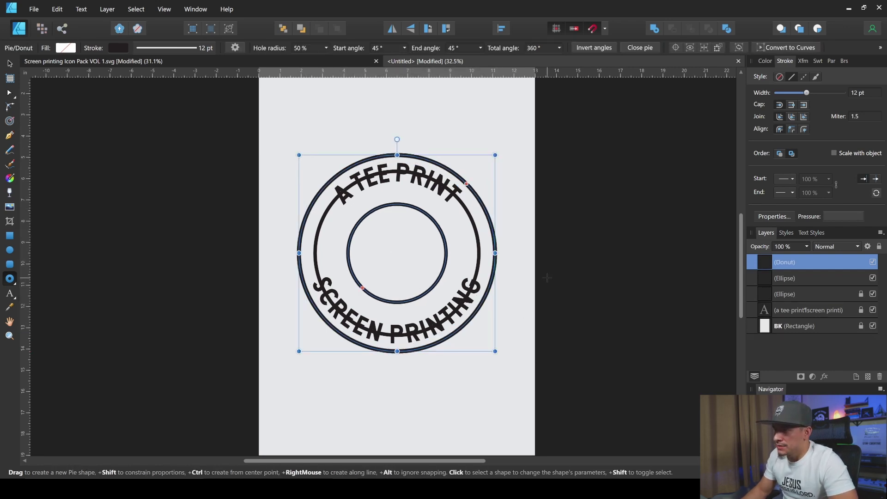
Remove the donut's stroke and fill it with bright red.
{"action": "left_click", "coordinate": [760, 61]}
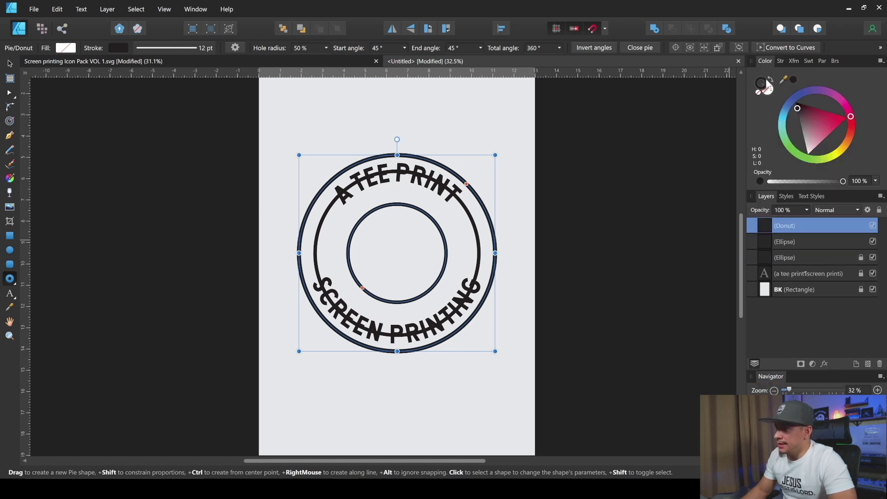
{"action": "left_click", "coordinate": [761, 84]}
{"action": "left_click", "coordinate": [757, 92]}
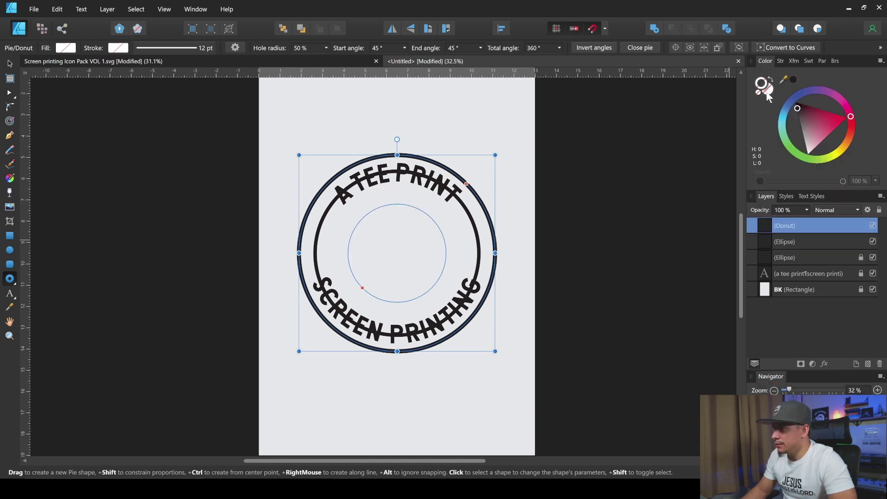
{"action": "left_click", "coordinate": [766, 93]}
{"action": "left_click", "coordinate": [816, 117]}
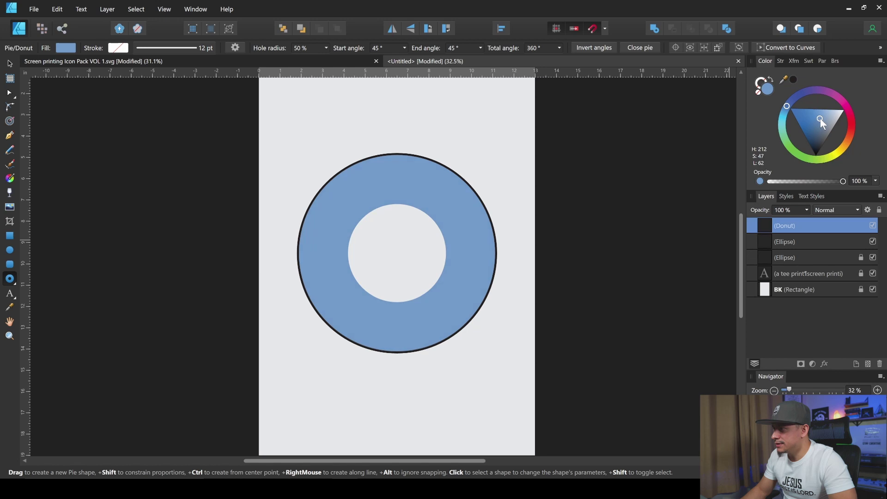
{"action": "left_click", "coordinate": [851, 122]}
{"action": "left_click", "coordinate": [850, 121]}
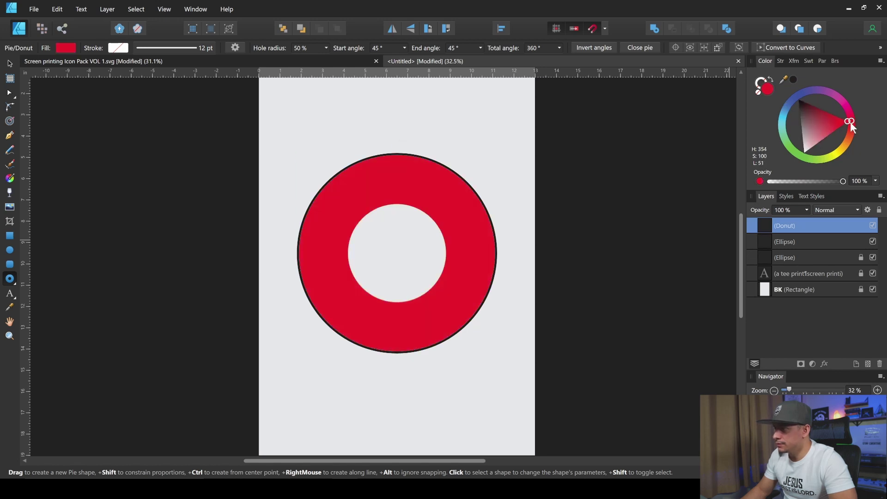
Lower the donut layer's opacity to 30%.
{"action": "left_click", "coordinate": [786, 210]}
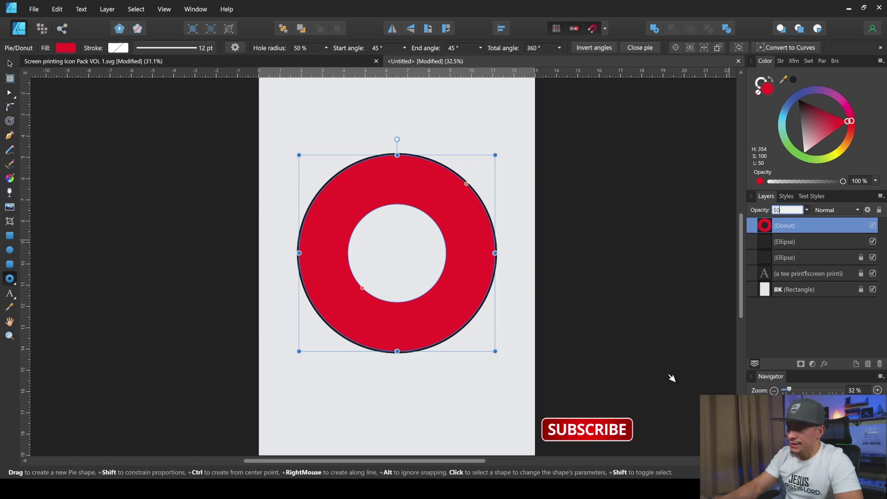
{"action": "type", "text": "50"}
{"action": "key", "text": "Return"}
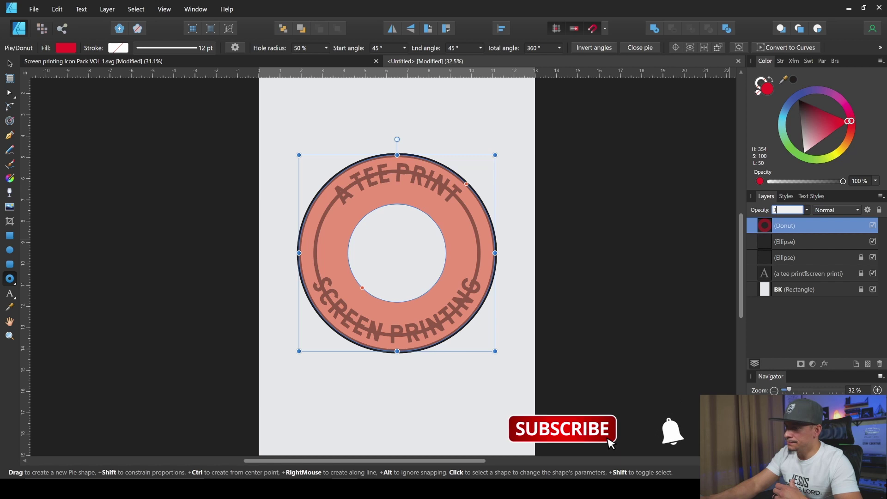
{"action": "type", "text": "30"}
{"action": "key", "text": "Return"}
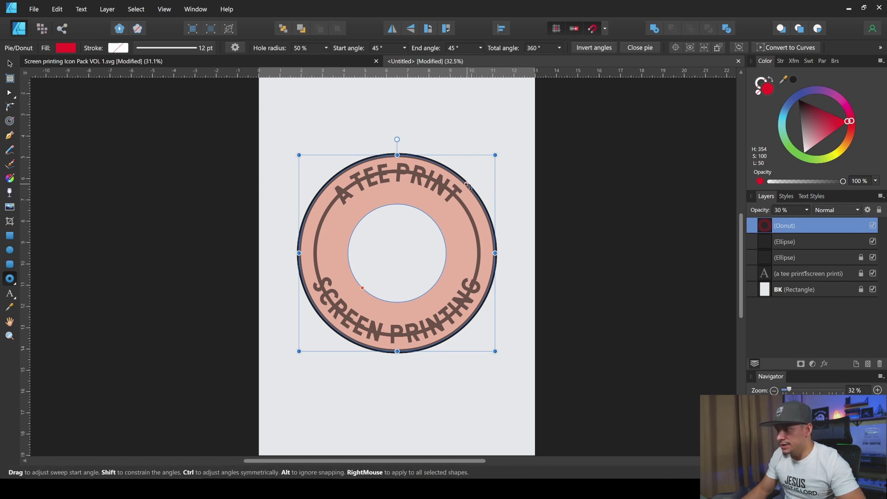
Reshape the donut into a band over SCREEN PRINTING, just inside the outer circle, with a 75% hole radius and angles from 188.5° to 351.5°.
{"action": "mouse_move", "coordinate": [496, 351]}
{"action": "left_mouse_down"}
{"action": "mouse_move", "coordinate": [459, 343]}
{"action": "mouse_move", "coordinate": [480, 356]}
{"action": "left_mouse_up"}
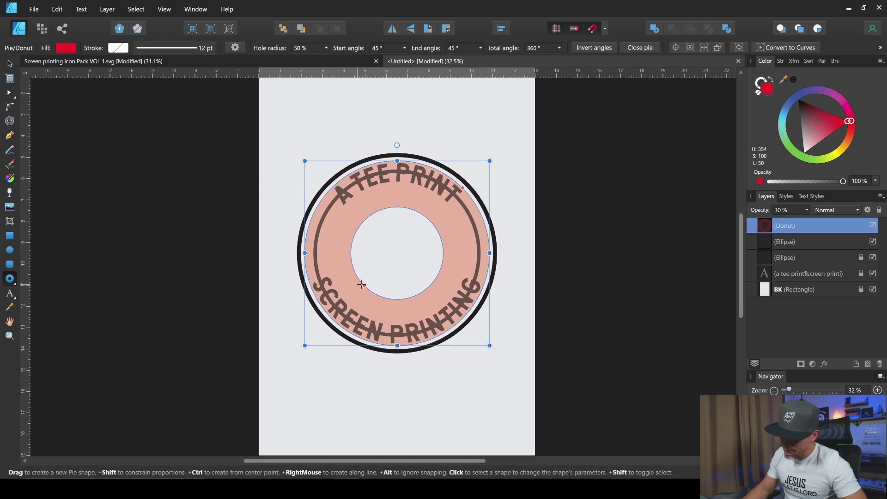
{"action": "left_click_drag", "start_coordinate": [360, 289], "coordinate": [349, 303]}
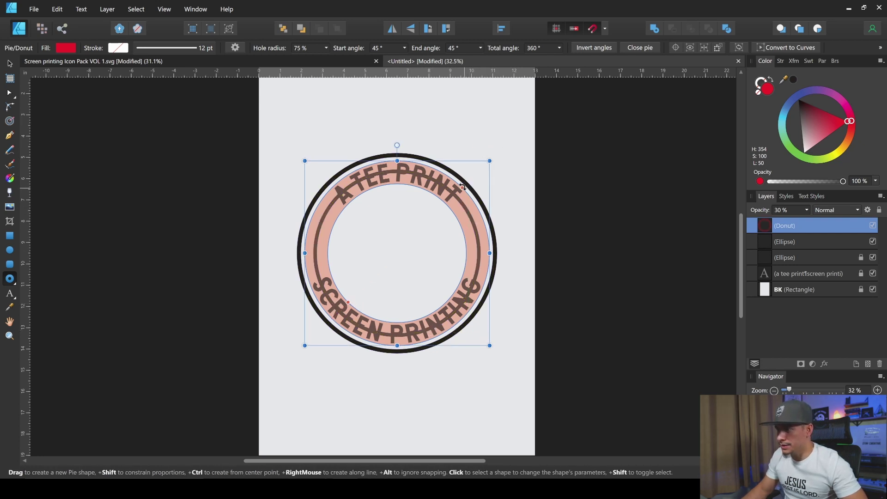
{"action": "left_click_drag", "start_coordinate": [447, 181], "coordinate": [370, 254]}
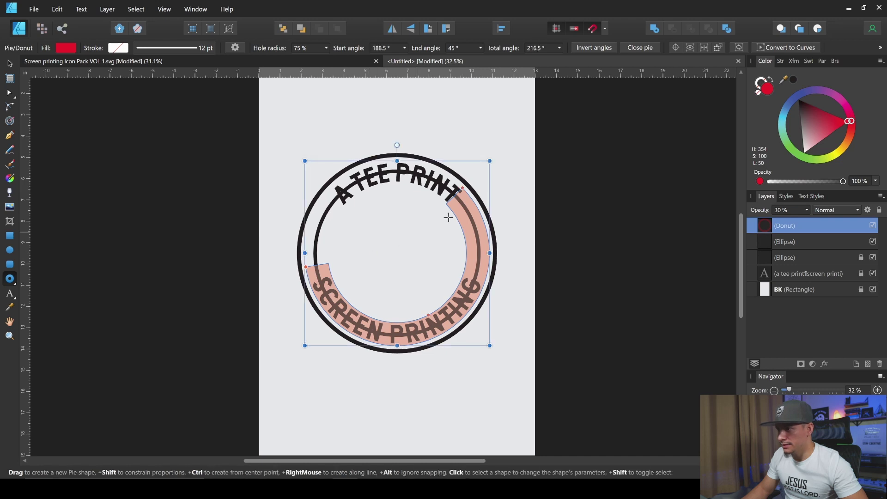
{"action": "left_click_drag", "start_coordinate": [463, 189], "coordinate": [488, 267]}
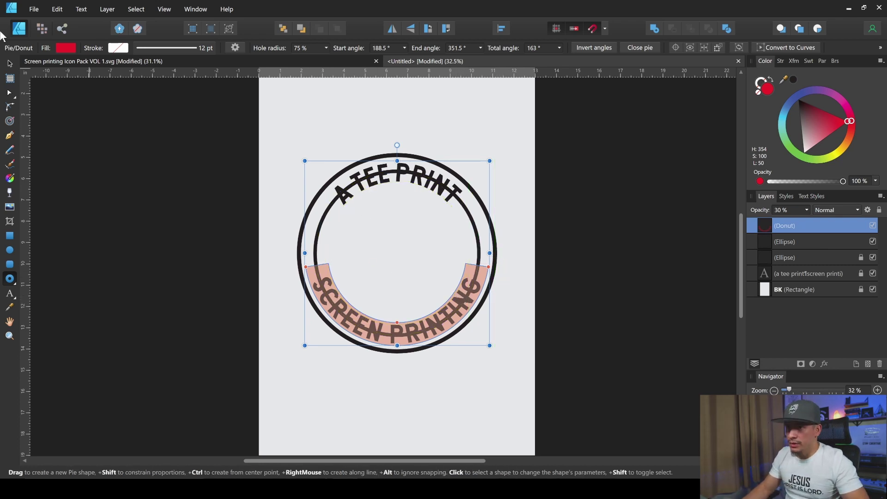
Duplicate the red band and flip the copy vertically so it covers A TEE PRINT.
{"action": "left_click", "coordinate": [10, 64]}
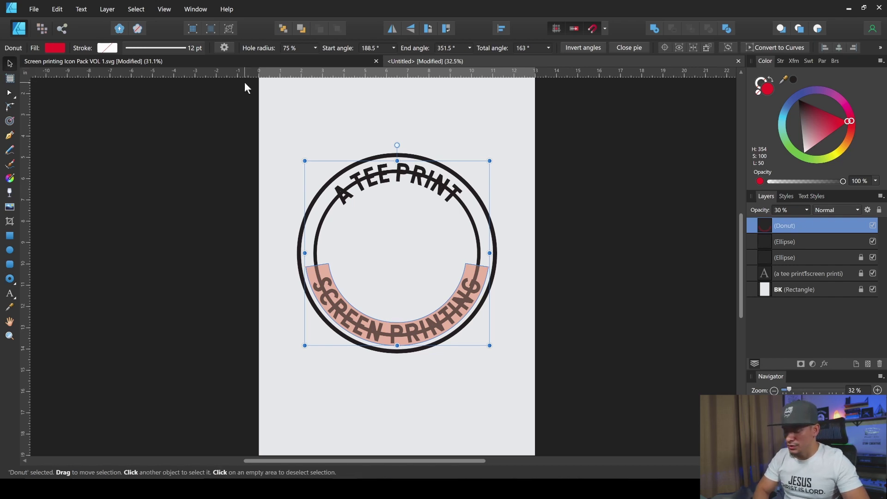
{"action": "key", "text": "ctrl+j"}
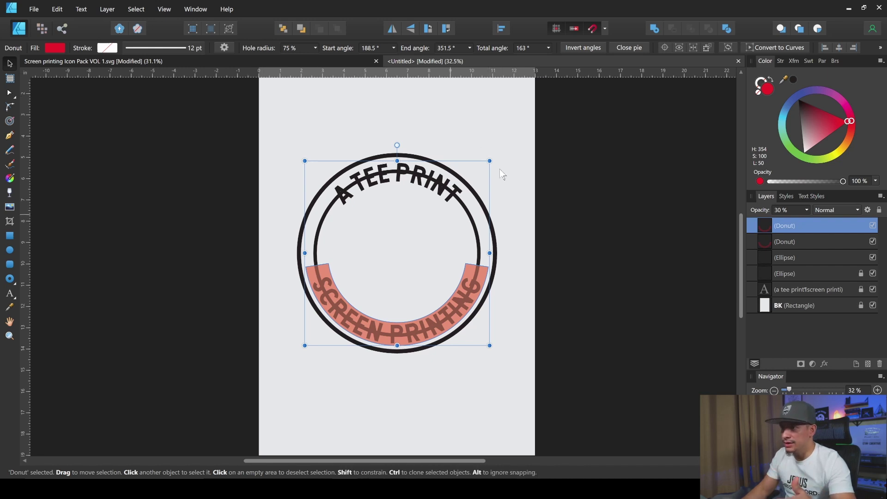
{"action": "left_click", "coordinate": [412, 29]}
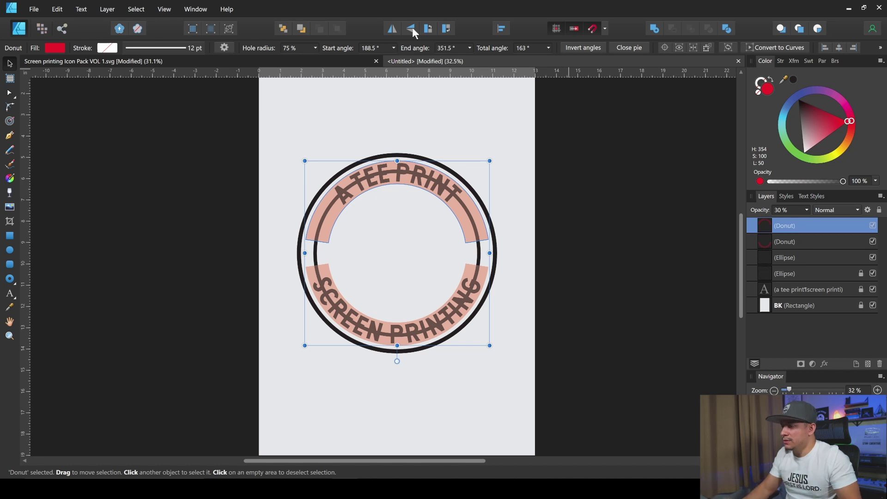
Subtract both red bands from the inner circle to form an outline with side tabs between the two texts.
{"action": "left_click", "coordinate": [796, 241], "text": "shift"}
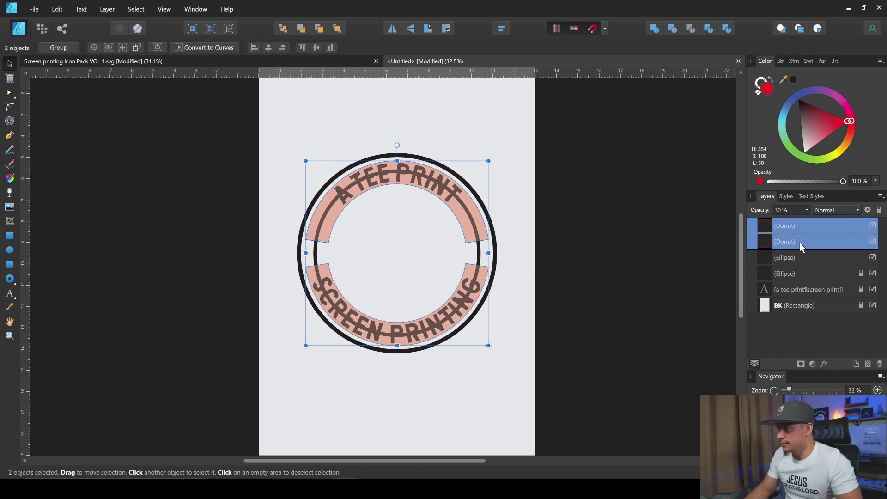
{"action": "left_click", "coordinate": [786, 232]}
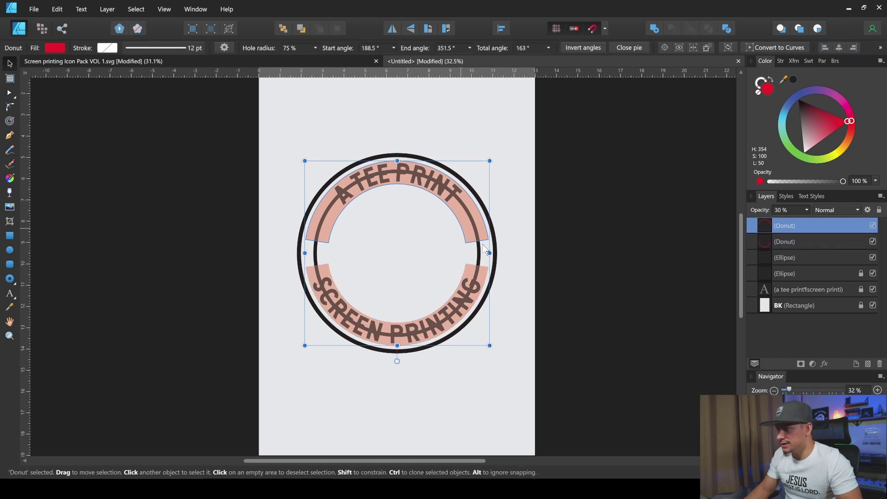
{"action": "left_click", "coordinate": [781, 242], "text": "shift"}
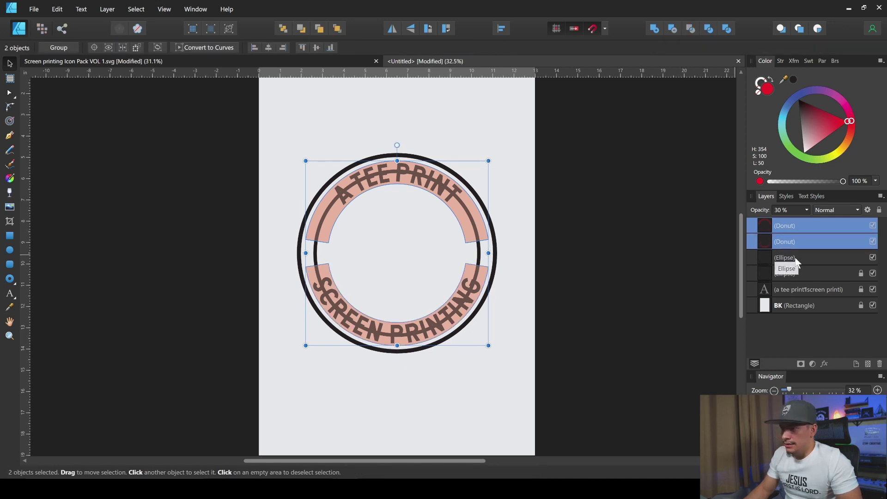
{"action": "left_click", "coordinate": [795, 258], "text": "shift"}
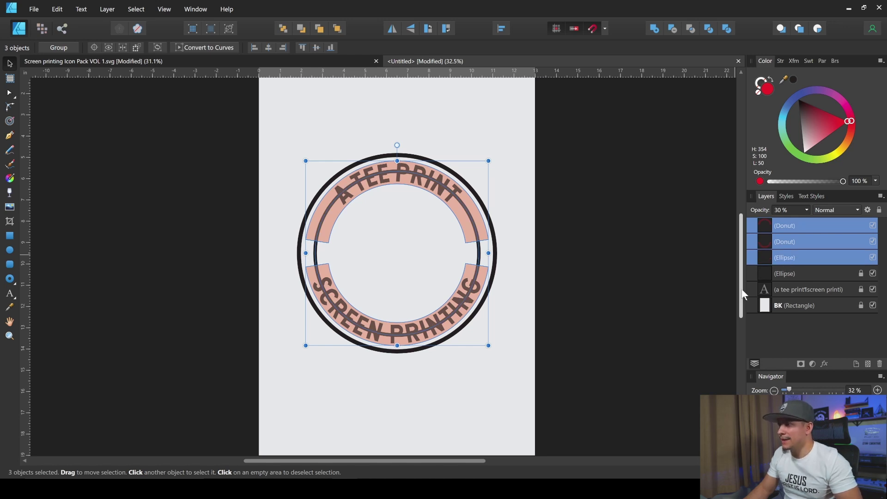
{"action": "left_click", "coordinate": [674, 29]}
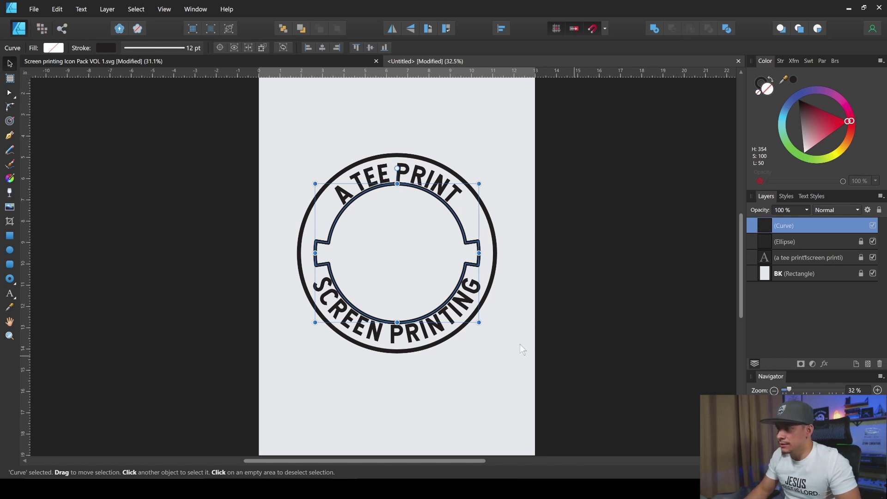
Shrink the cut-out inner outline proportionally around its centre to about 7 in wide, clear of the lettering.
{"action": "scroll", "coordinate": [503, 300], "scroll_direction": "down", "scroll_amount": 1}
{"action": "scroll", "coordinate": [503, 299], "scroll_direction": "left", "scroll_amount": 1}
{"action": "scroll", "coordinate": [500, 299], "scroll_direction": "up", "scroll_amount": 3}
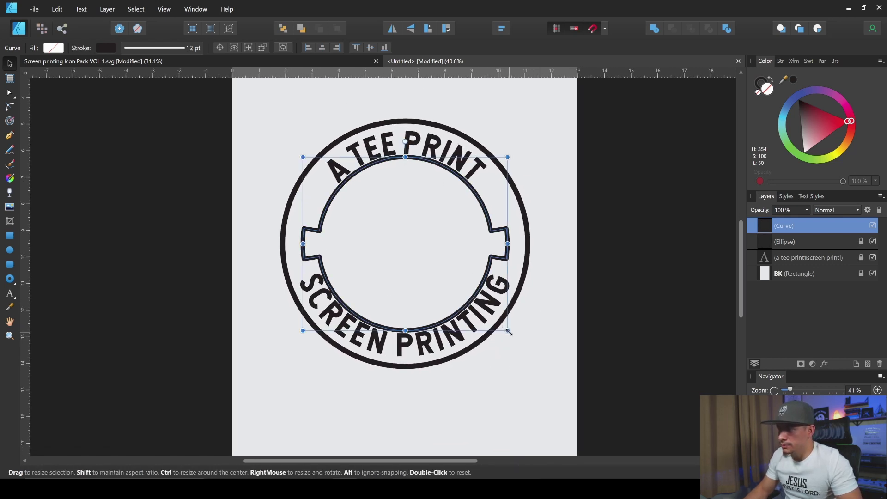
{"action": "left_click_drag", "start_coordinate": [508, 330], "coordinate": [498, 332]}
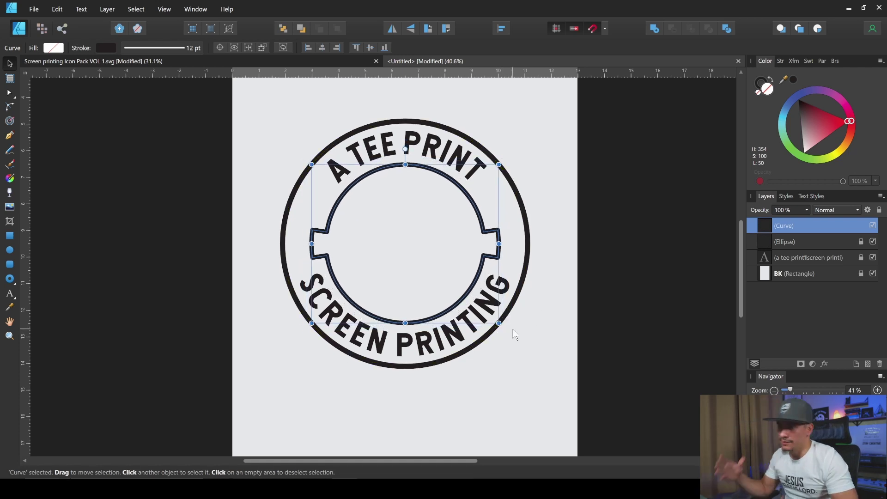
Check the stroke widths of the inner outline and the outer circle, and inspect the badge with nothing selected.
{"action": "left_click", "coordinate": [763, 83]}
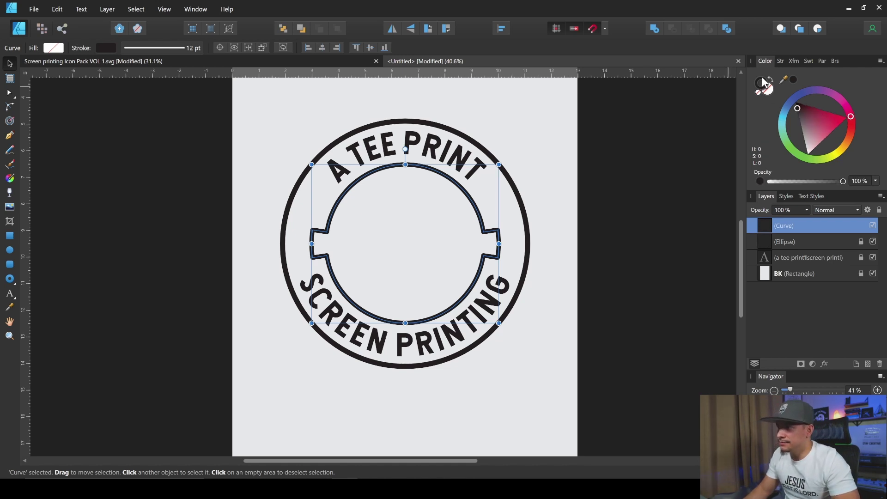
{"action": "left_click", "coordinate": [783, 60]}
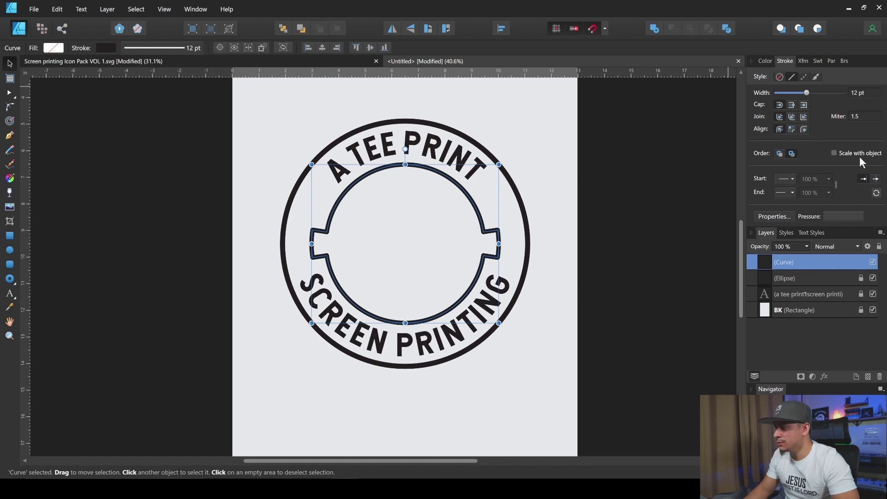
{"action": "left_click", "coordinate": [799, 279]}
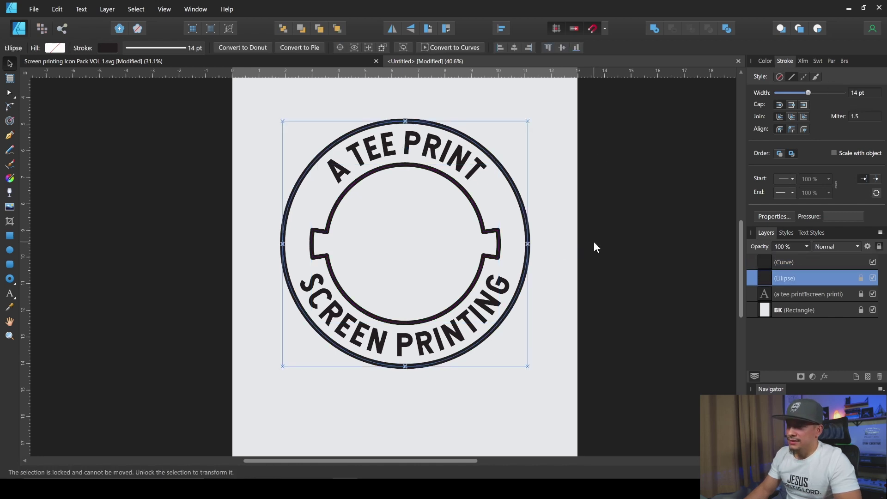
{"action": "left_click", "coordinate": [579, 267]}
{"action": "scroll", "coordinate": [531, 270], "scroll_direction": "down", "scroll_amount": 2}
{"action": "scroll", "coordinate": [481, 268], "scroll_direction": "up", "scroll_amount": 3}
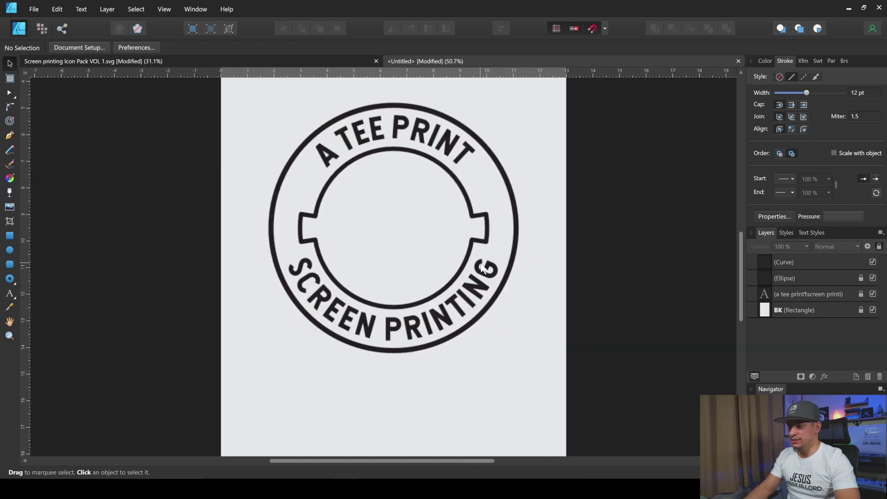
{"action": "scroll", "coordinate": [482, 268], "scroll_direction": "down", "scroll_amount": 3}
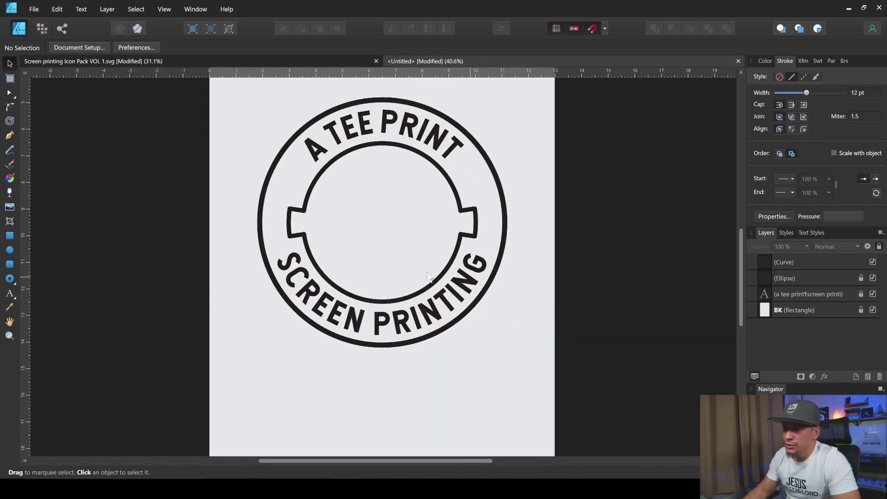
Copy the patterned spatula from the Screen printing Icon Pack VOL 1.svg document and return to the badge document.
{"action": "left_click", "coordinate": [268, 63]}
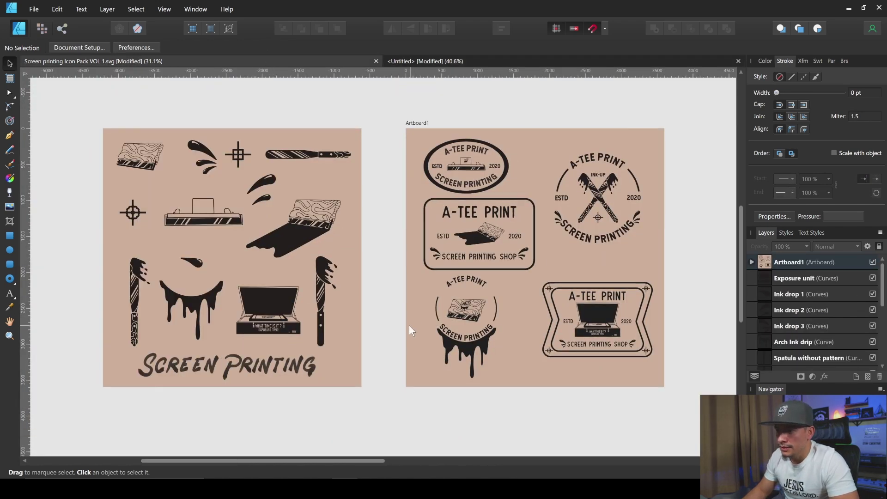
{"action": "left_click_drag", "start_coordinate": [269, 304], "coordinate": [339, 297]}
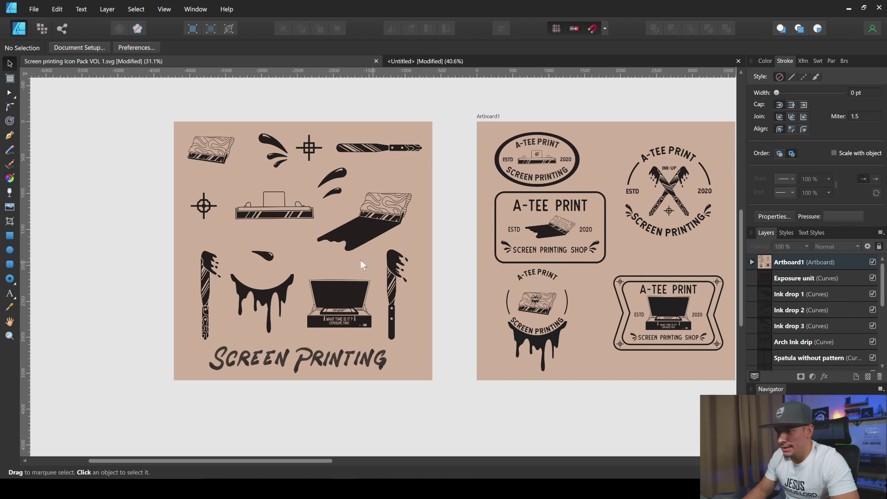
{"action": "left_click", "coordinate": [209, 273]}
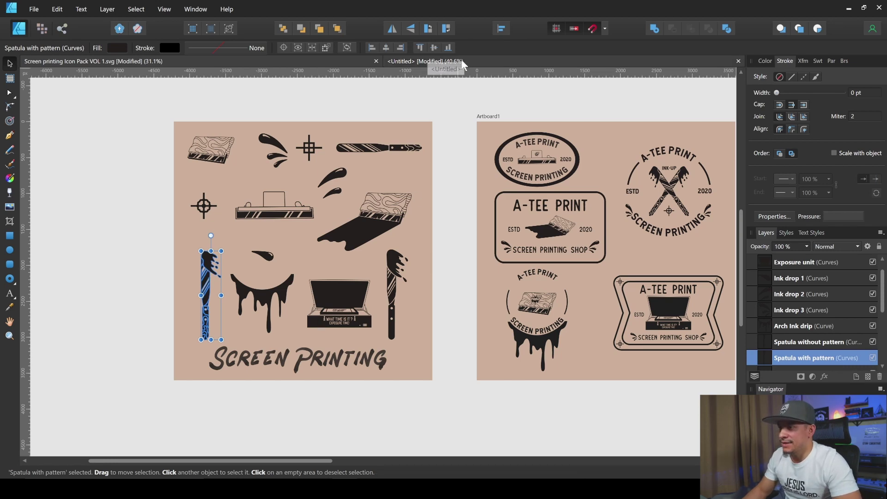
{"action": "key", "text": "ctrl+Tab"}
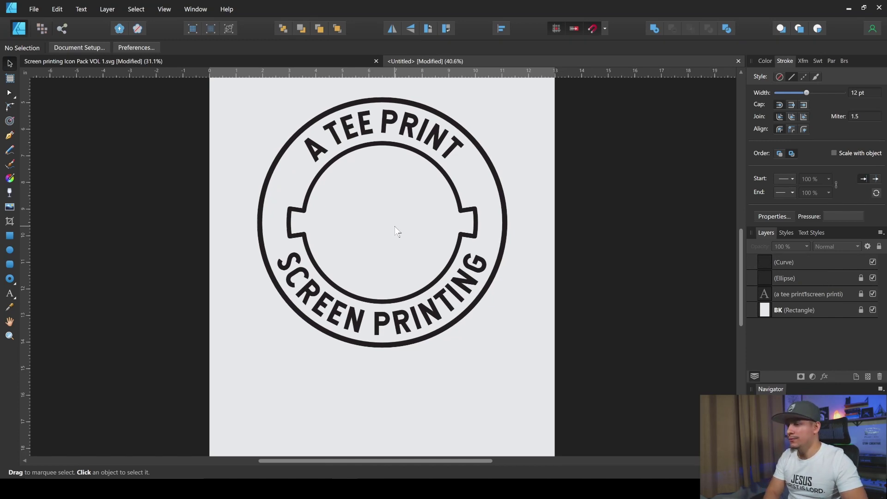
Paste the patterned spatula and scale it down proportionally to about 3.4 in tall, fitting it inside the inner outline.
{"action": "key", "text": "ctrl+v"}
{"action": "scroll", "coordinate": [396, 231], "scroll_direction": "down", "scroll_amount": 4}
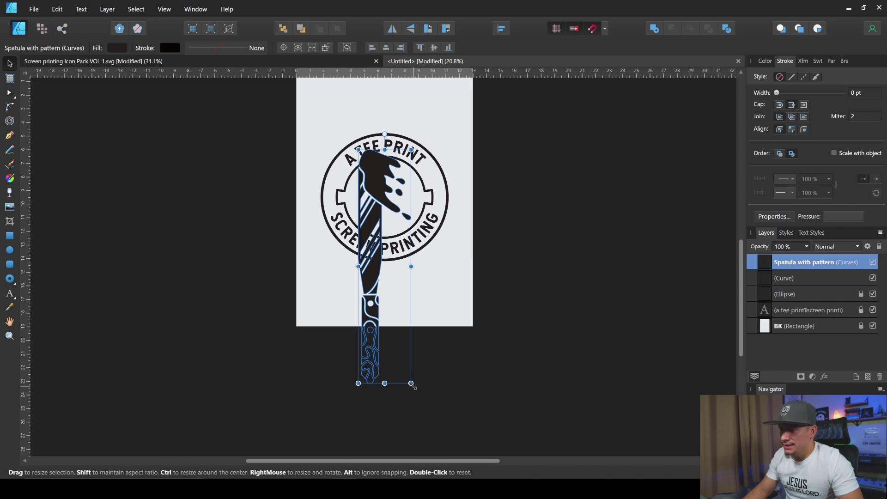
{"action": "left_click_drag", "start_coordinate": [404, 374], "coordinate": [395, 312]}
{"action": "scroll", "coordinate": [390, 326], "scroll_direction": "up", "scroll_amount": 5}
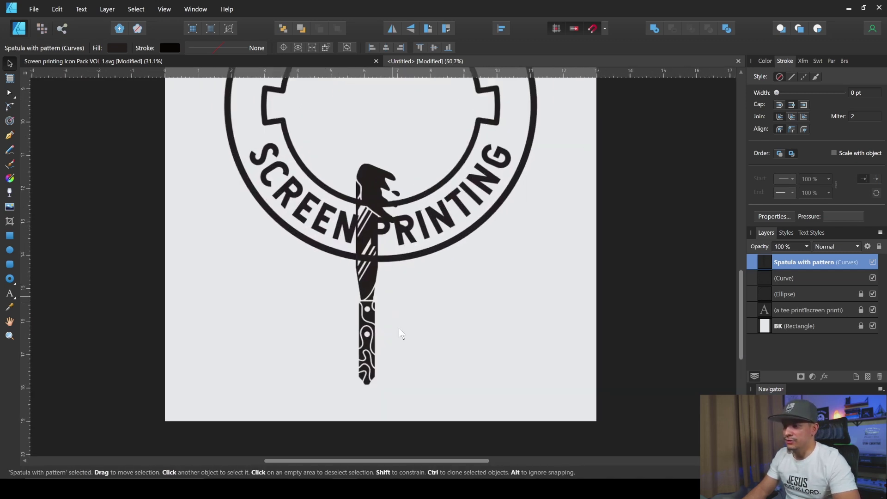
{"action": "left_click_drag", "start_coordinate": [391, 327], "coordinate": [398, 179]}
{"action": "scroll", "coordinate": [424, 193], "scroll_direction": "down", "scroll_amount": 2}
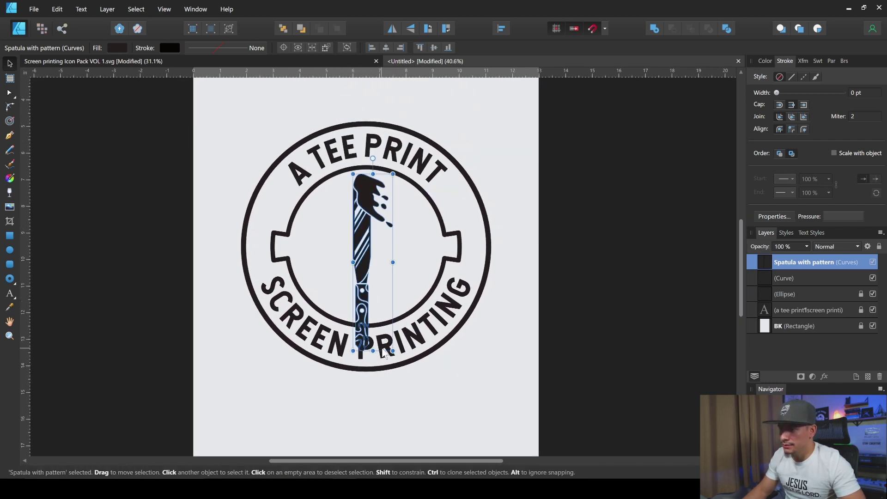
{"action": "left_click_drag", "start_coordinate": [389, 347], "coordinate": [363, 313]}
Move the spatula up to the middle of the inner outline and tilt it clockwise.
{"action": "scroll", "coordinate": [362, 300], "scroll_direction": "up", "scroll_amount": 6}
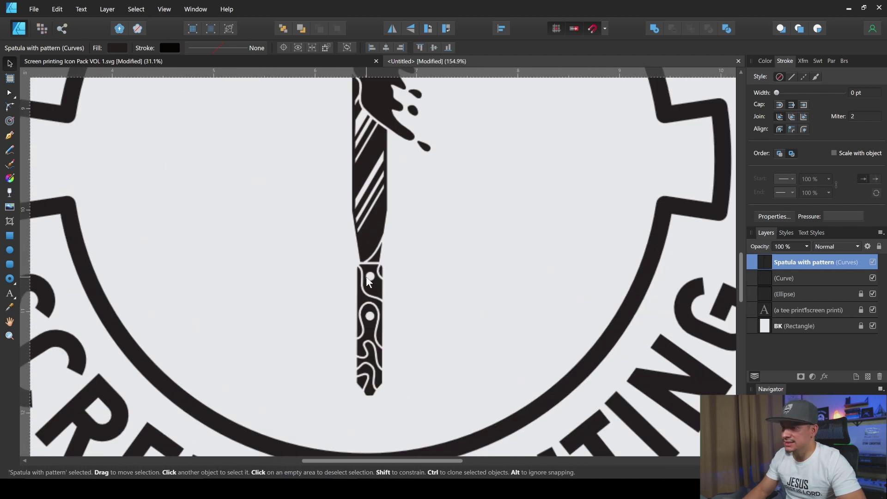
{"action": "scroll", "coordinate": [360, 288], "scroll_direction": "down", "scroll_amount": 2}
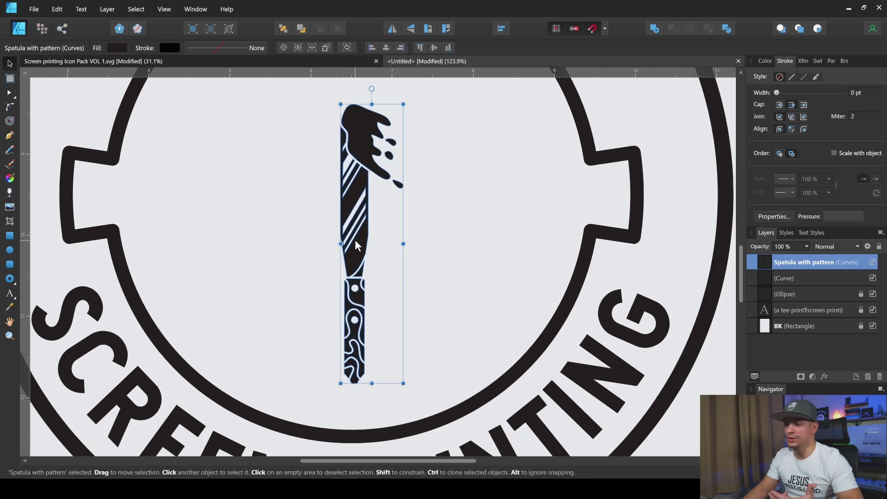
{"action": "scroll", "coordinate": [396, 295], "scroll_direction": "down", "scroll_amount": 4}
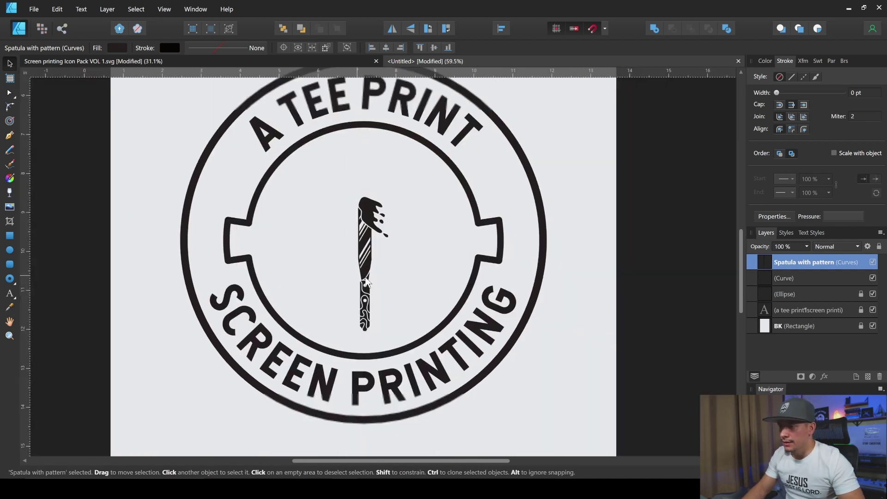
{"action": "scroll", "coordinate": [389, 197], "scroll_direction": "down", "scroll_amount": 2}
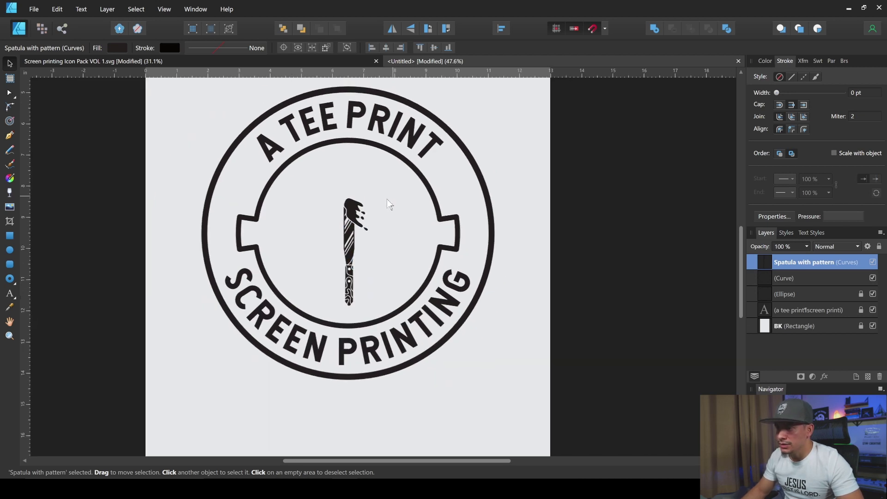
{"action": "scroll", "coordinate": [349, 254], "scroll_direction": "down", "scroll_amount": 1}
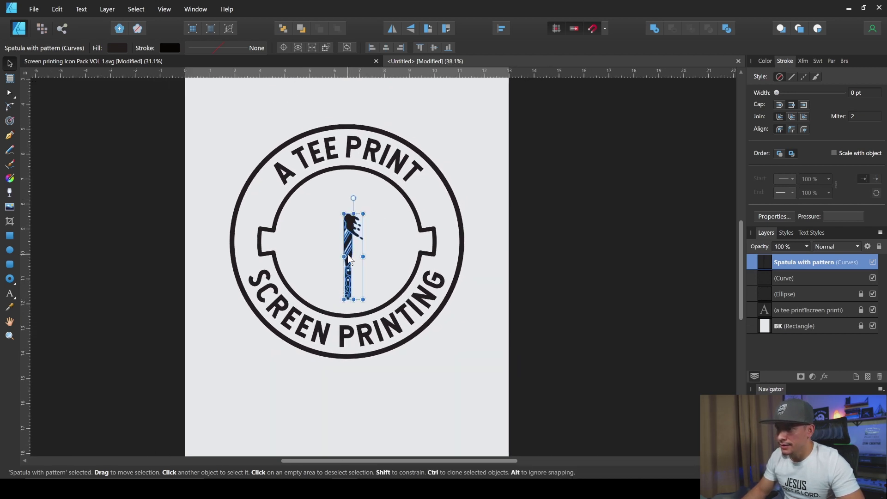
{"action": "left_click_drag", "start_coordinate": [349, 254], "coordinate": [350, 243]}
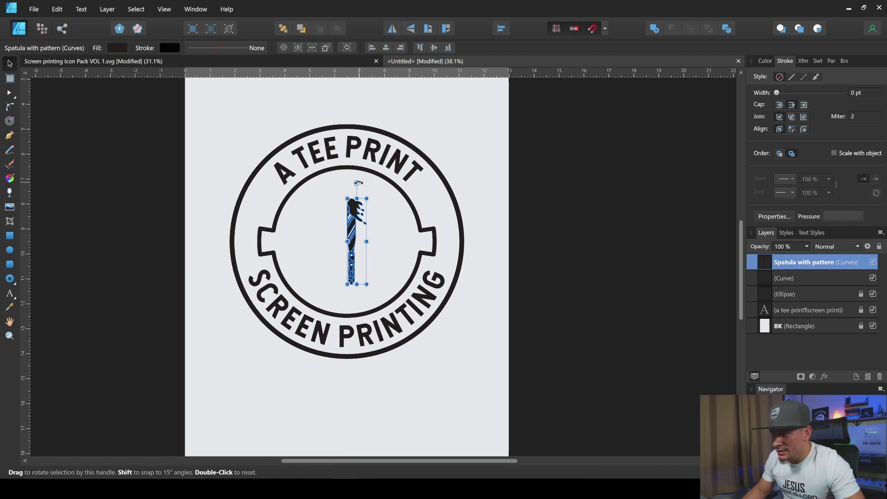
{"action": "left_click_drag", "start_coordinate": [358, 183], "coordinate": [378, 194]}
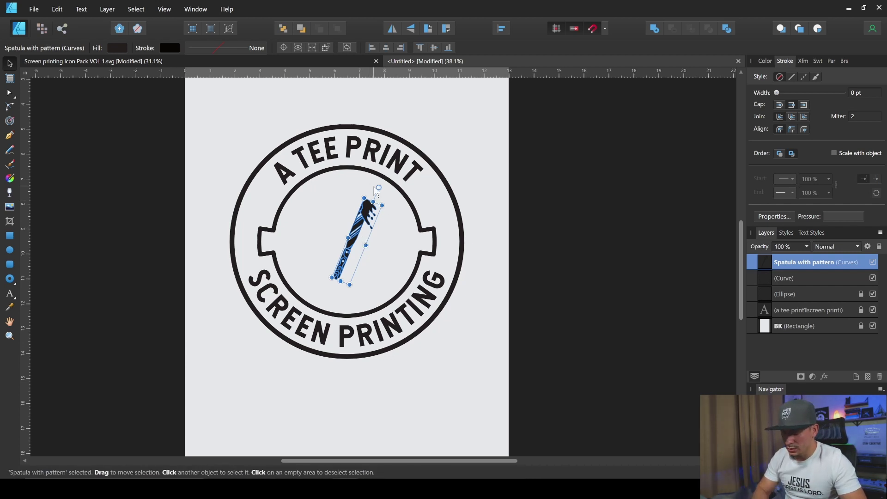
{"action": "key", "text": "ctrl+j"}
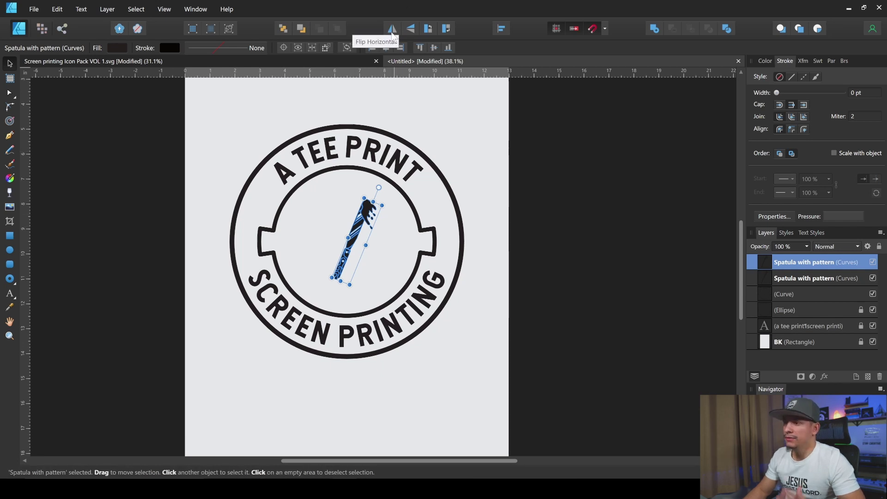
{"action": "left_click", "coordinate": [394, 31]}
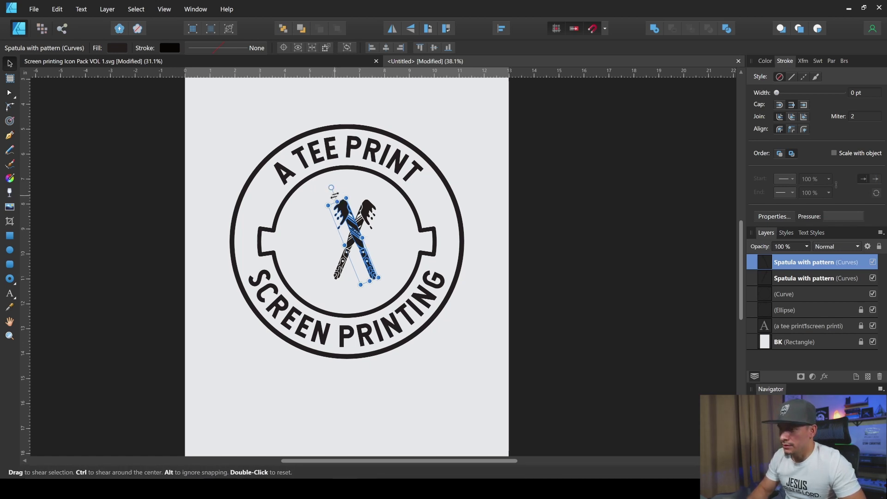
{"action": "key", "text": "Delete"}
Tilt the spatula further clockwise and cross it with a horizontally flipped duplicate.
{"action": "left_click_drag", "start_coordinate": [379, 188], "coordinate": [391, 194]}
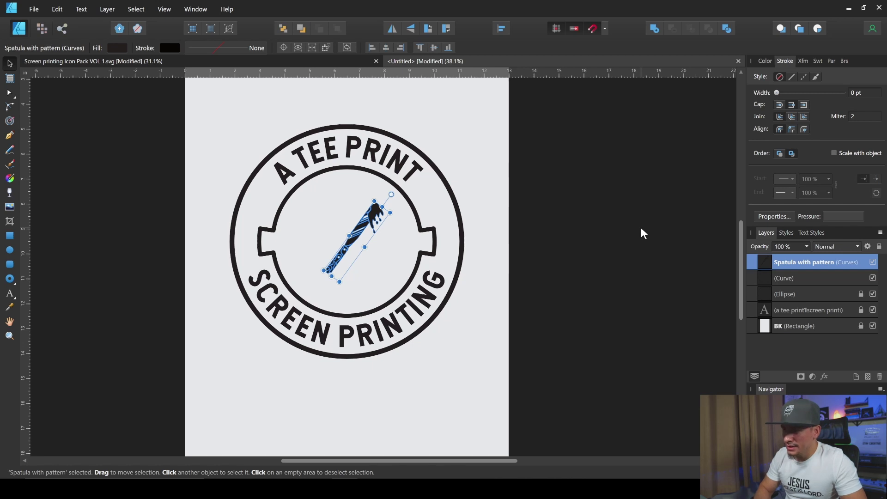
{"action": "key", "text": "ctrl+j"}
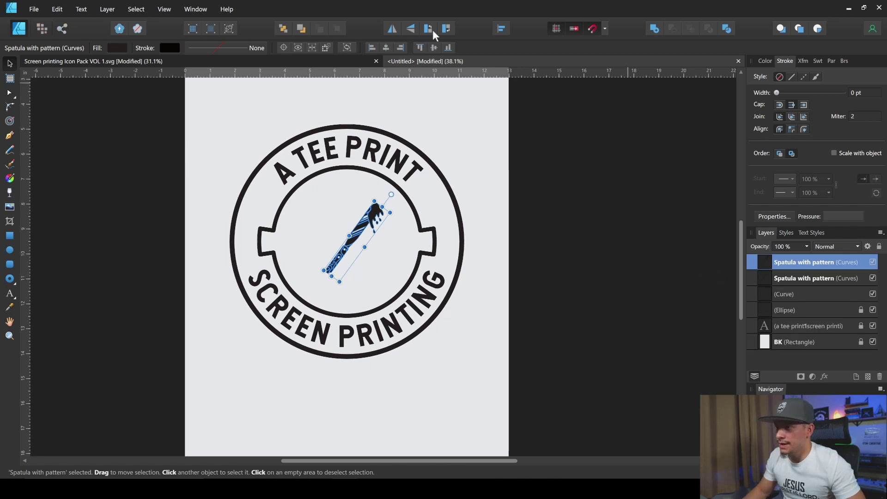
{"action": "left_click", "coordinate": [392, 29]}
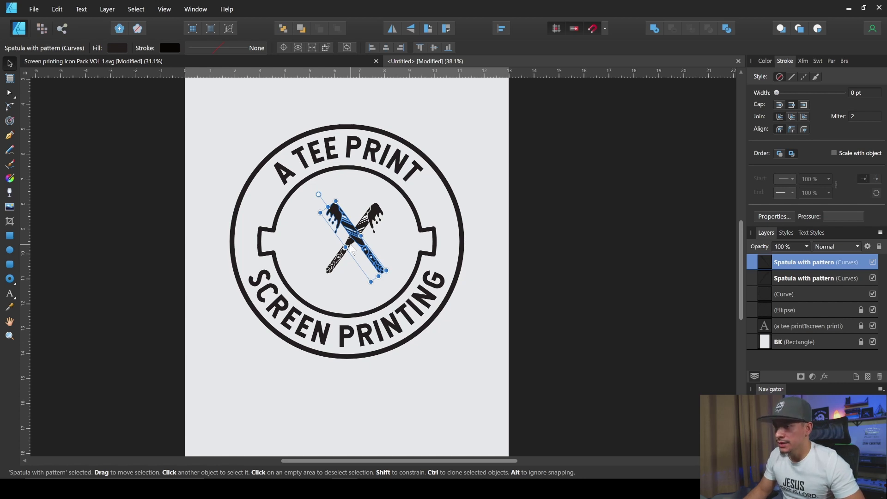
Centre both crossed spatulas in the badge and enlarge them proportionally around their centre to about 3.1 in wide.
{"action": "left_click", "coordinate": [779, 278]}
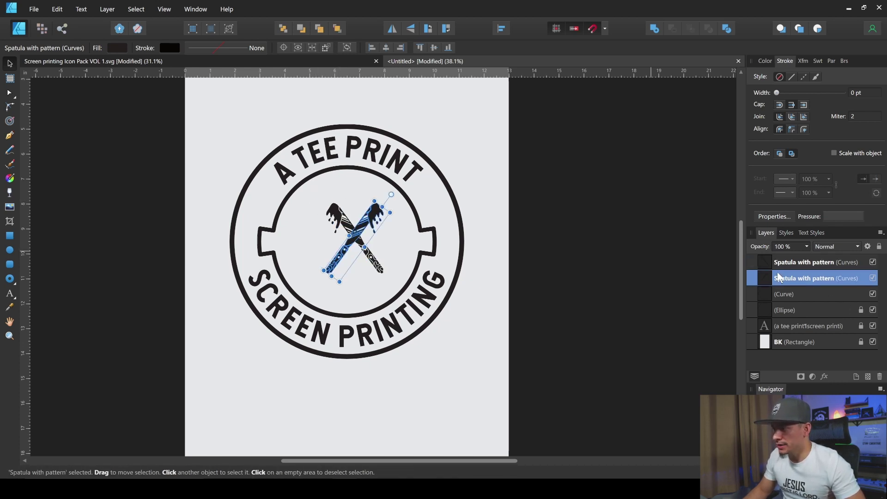
{"action": "left_click", "coordinate": [805, 266], "text": "shift"}
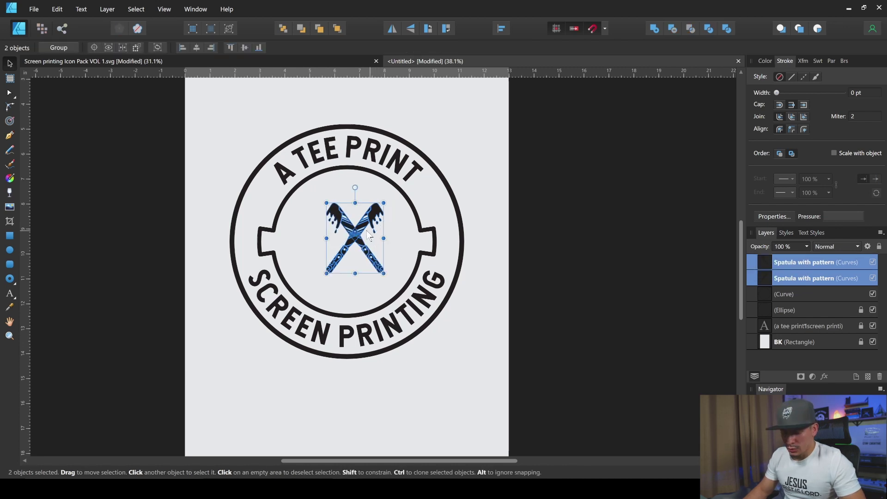
{"action": "left_click_drag", "start_coordinate": [353, 235], "coordinate": [345, 237]}
{"action": "scroll", "coordinate": [356, 272], "scroll_direction": "up", "scroll_amount": 2}
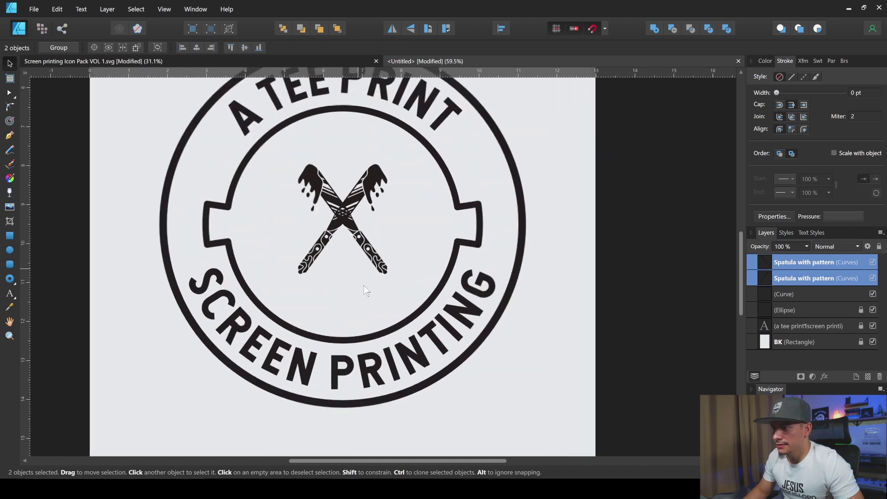
{"action": "scroll", "coordinate": [365, 314], "scroll_direction": "up", "scroll_amount": 2}
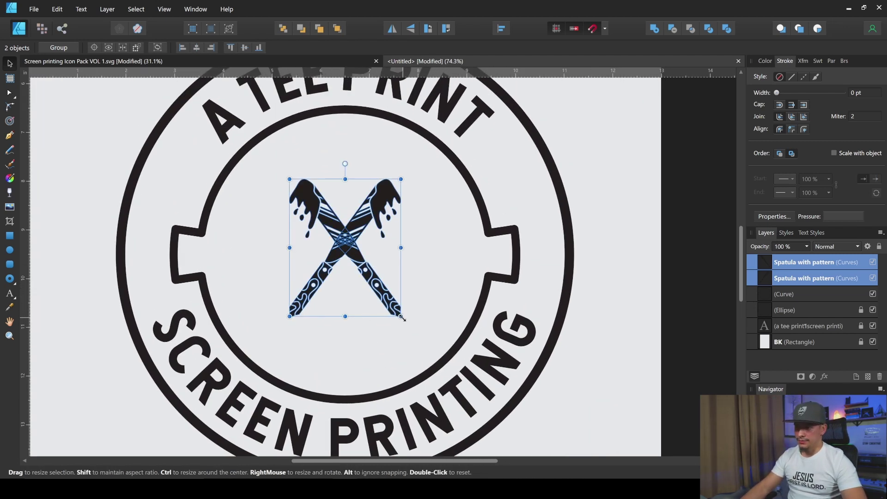
{"action": "left_click_drag", "start_coordinate": [401, 317], "coordinate": [434, 336]}
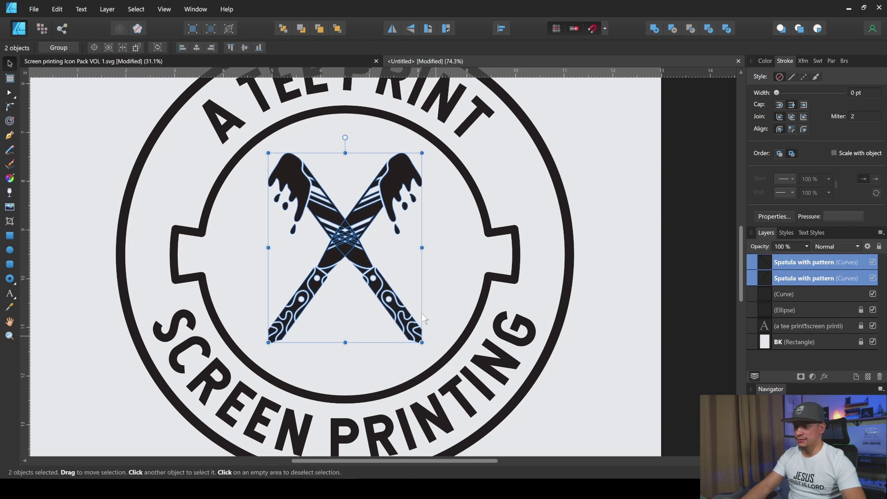
Enlarge the crossed spatulas slightly around their centre to about 3.3 in wide and nudge them a little upward.
{"action": "key", "text": "ctrl+0"}
{"action": "left_click_drag", "start_coordinate": [384, 270], "coordinate": [384, 272]}
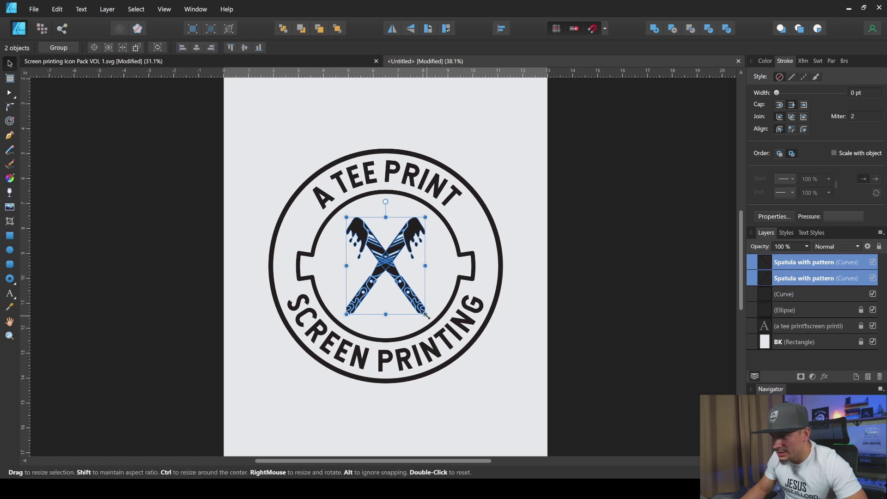
{"action": "left_click_drag", "start_coordinate": [427, 315], "coordinate": [426, 317]}
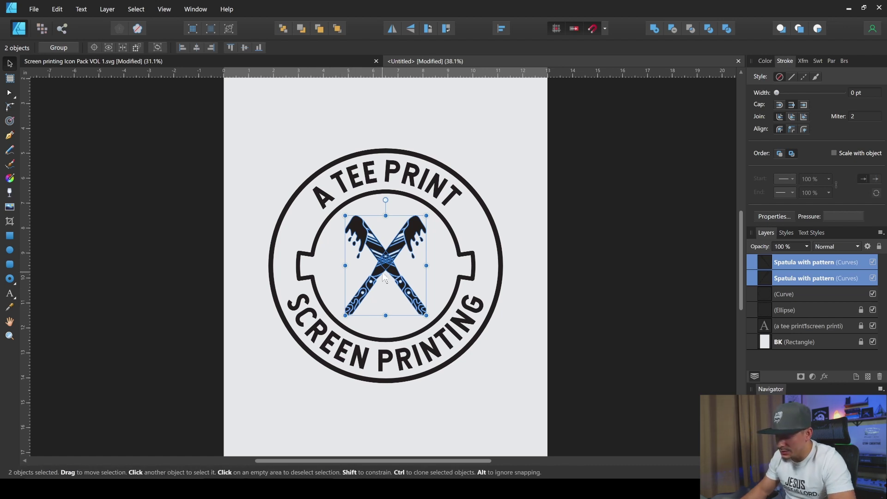
{"action": "left_click_drag", "start_coordinate": [379, 263], "coordinate": [395, 262]}
Duplicate the front spatula of the crossed pair in place.
{"action": "scroll", "coordinate": [451, 262], "scroll_direction": "up", "scroll_amount": 2}
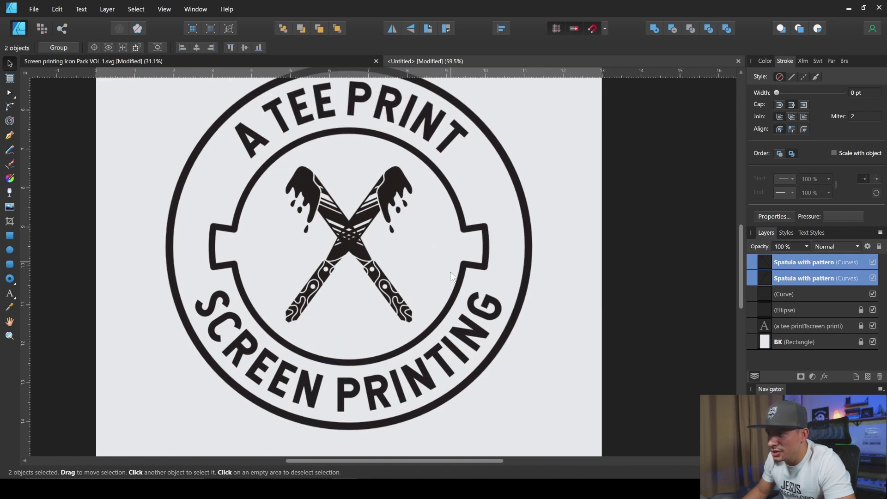
{"action": "scroll", "coordinate": [452, 276], "scroll_direction": "up", "scroll_amount": 2}
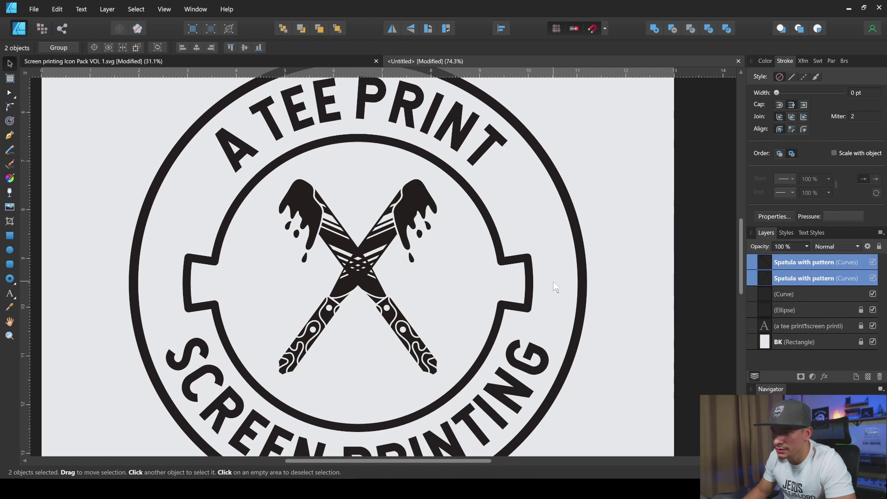
{"action": "scroll", "coordinate": [556, 287], "scroll_direction": "down", "scroll_amount": 6}
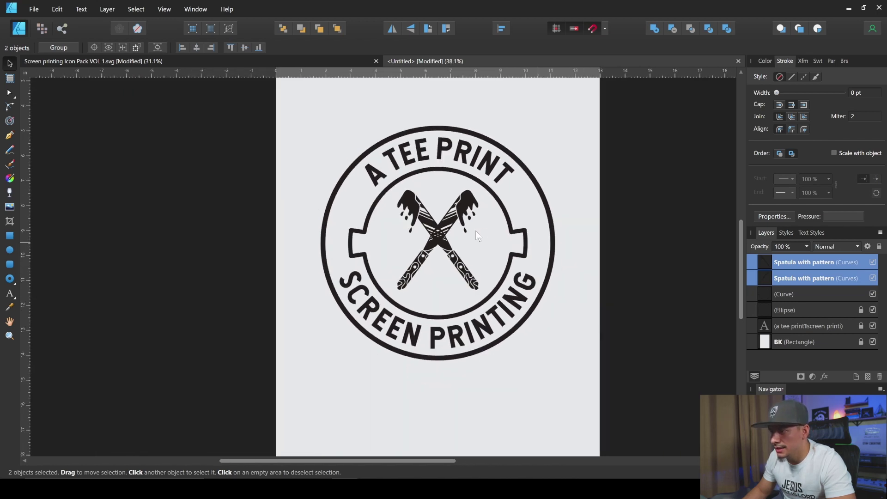
{"action": "scroll", "coordinate": [435, 237], "scroll_direction": "up", "scroll_amount": 3}
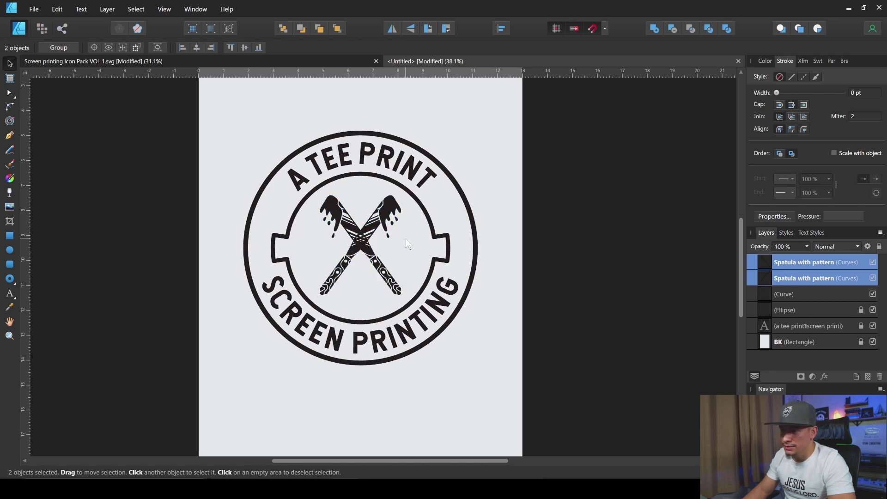
{"action": "scroll", "coordinate": [406, 238], "scroll_direction": "down", "scroll_amount": 2}
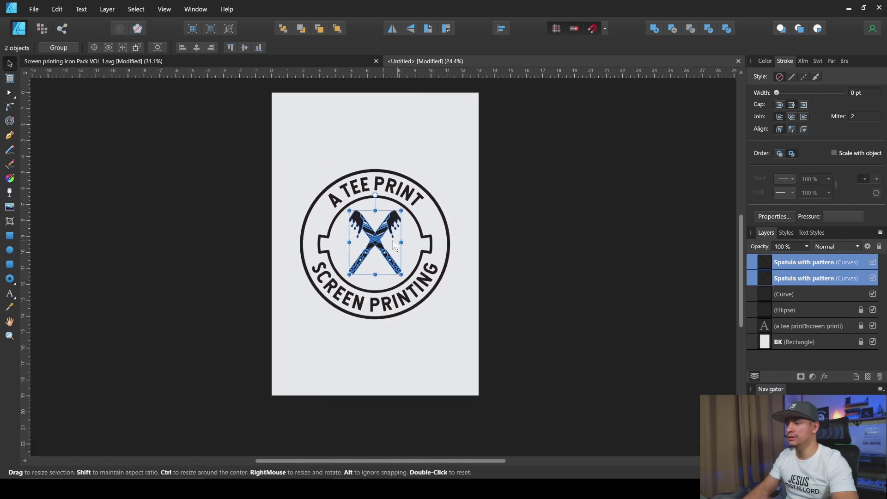
{"action": "scroll", "coordinate": [384, 270], "scroll_direction": "up", "scroll_amount": 8}
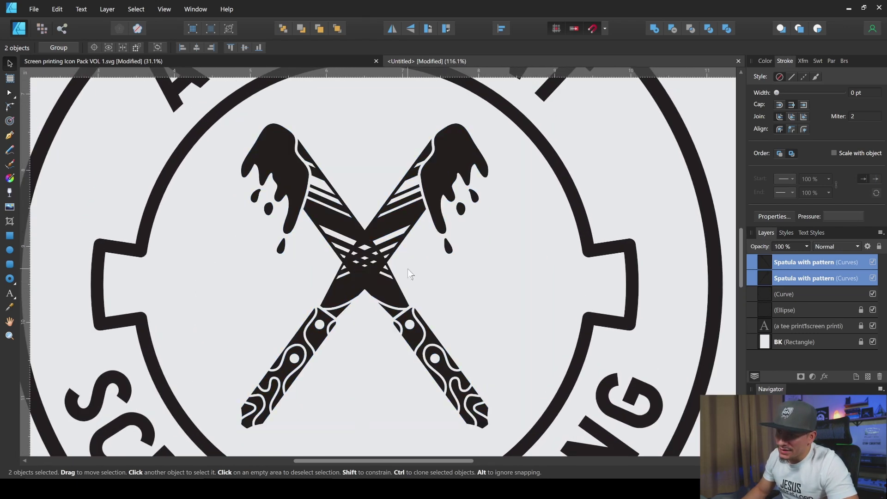
{"action": "left_click", "coordinate": [390, 270]}
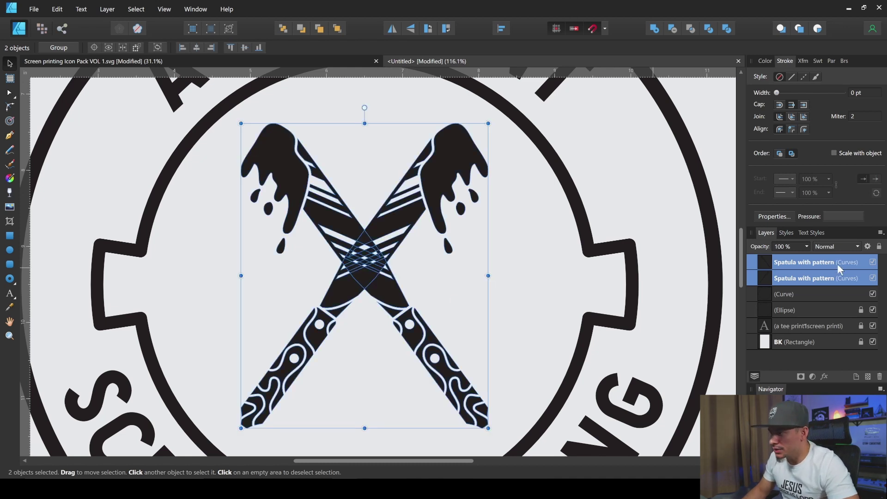
{"action": "left_click", "coordinate": [813, 264]}
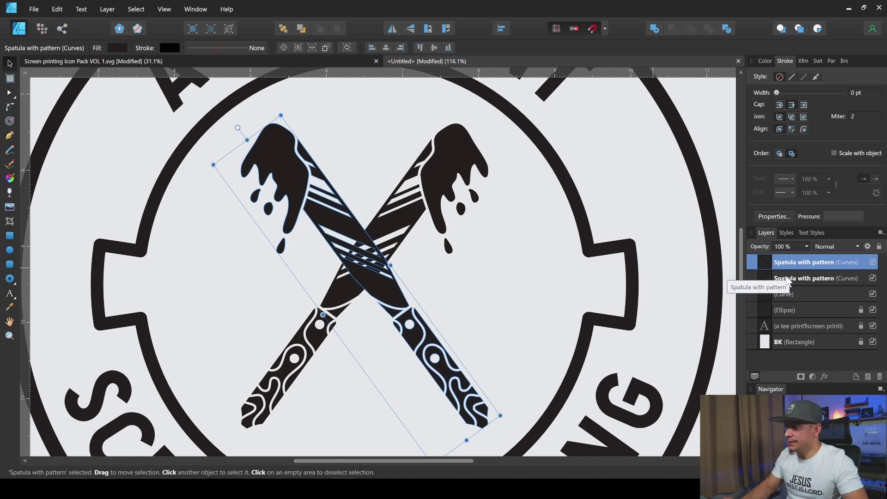
{"action": "key", "text": "ctrl+j"}
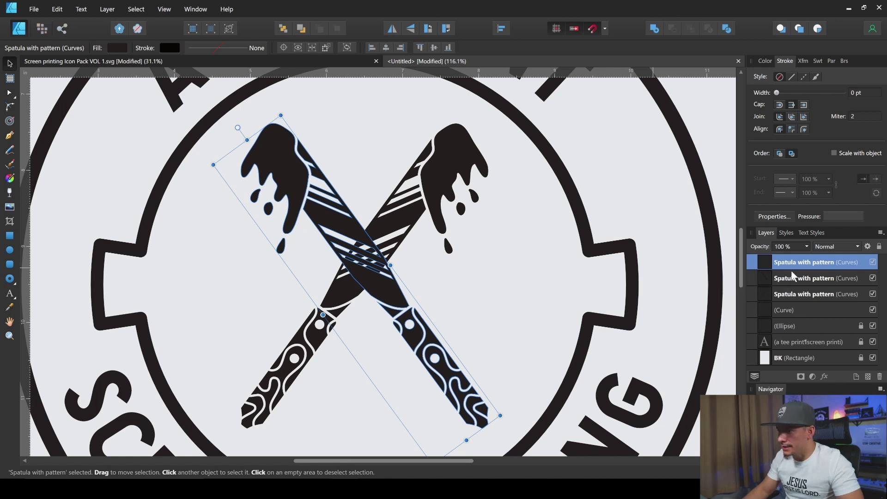
Fill the lower copy of the duplicated front spatula with the light grey sampled from the page background.
{"action": "left_click", "coordinate": [794, 279]}
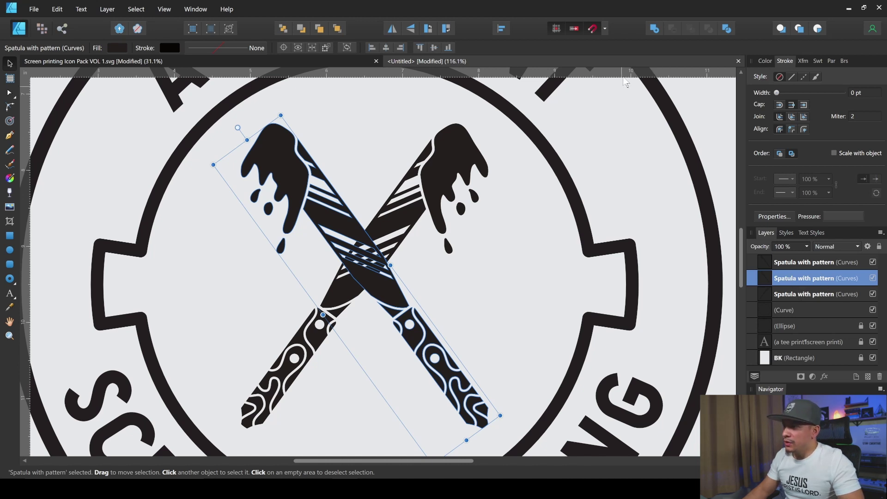
{"action": "left_click", "coordinate": [767, 62]}
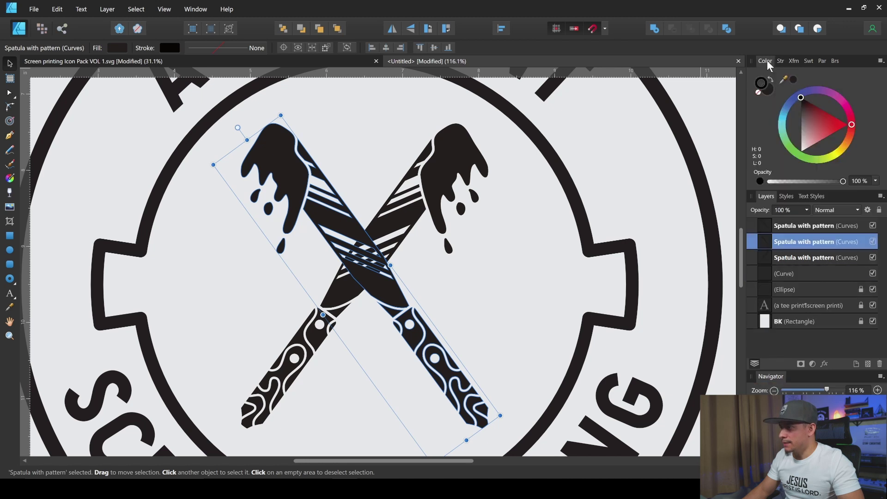
{"action": "left_click", "coordinate": [766, 93]}
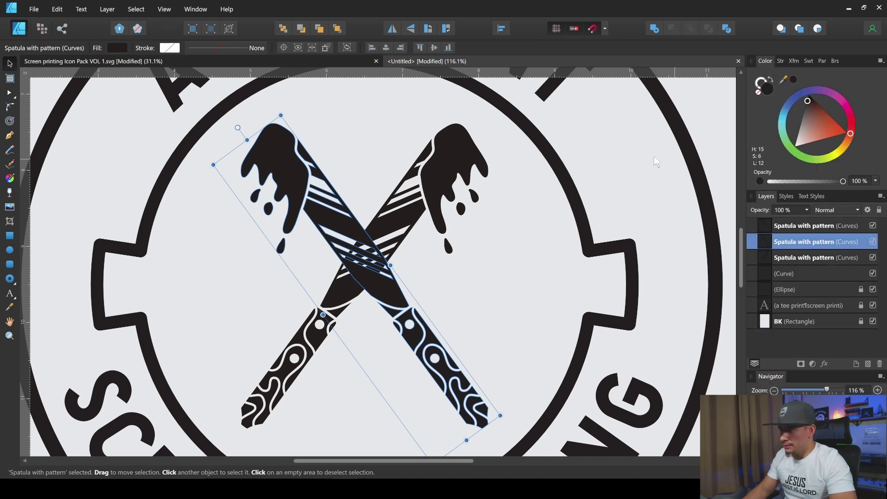
{"action": "key", "text": "i"}
{"action": "left_click", "coordinate": [609, 137]}
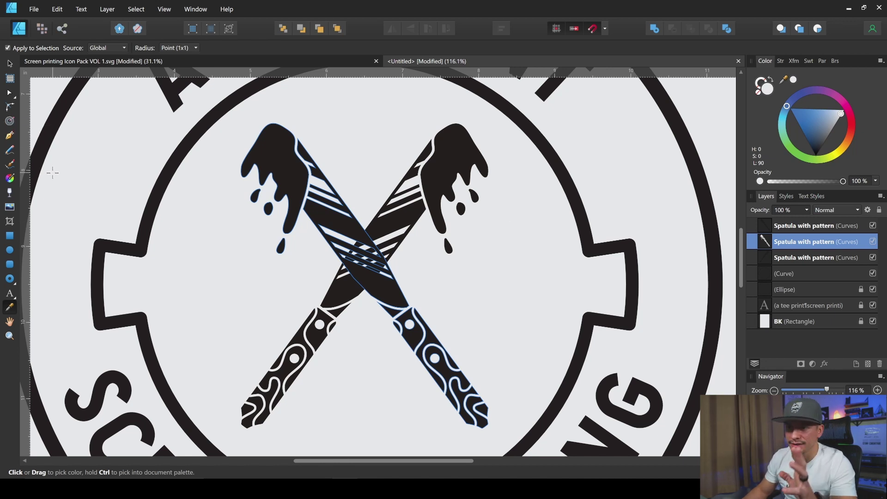
Expand the light grey copy of the front spatula outward with a contour of 0.036 in radius.
{"action": "left_click", "coordinate": [9, 121]}
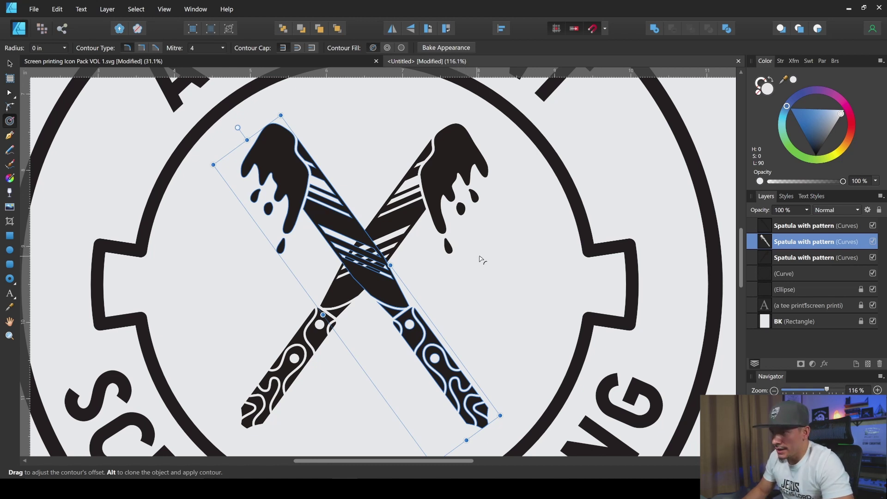
{"action": "mouse_move", "coordinate": [485, 257]}
{"action": "left_mouse_down"}
{"action": "mouse_move", "coordinate": [494, 256]}
{"action": "mouse_move", "coordinate": [482, 257]}
{"action": "left_mouse_up"}
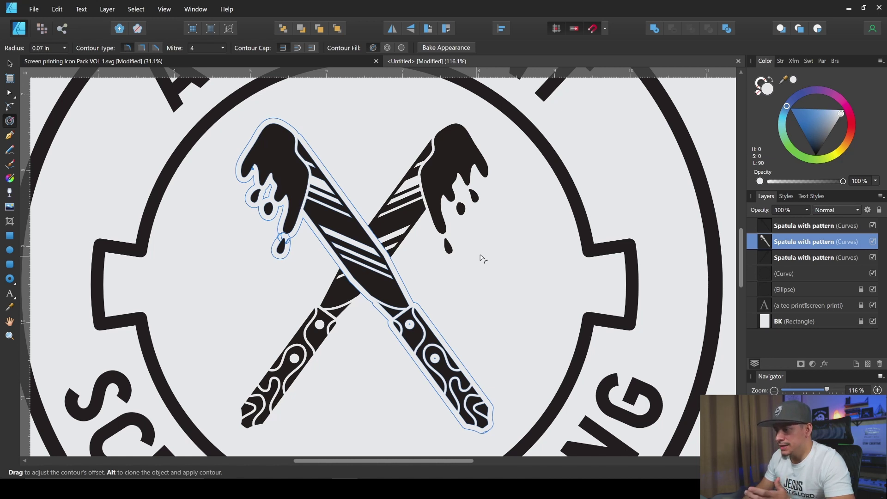
{"action": "left_click_drag", "start_coordinate": [480, 257], "coordinate": [480, 257]}
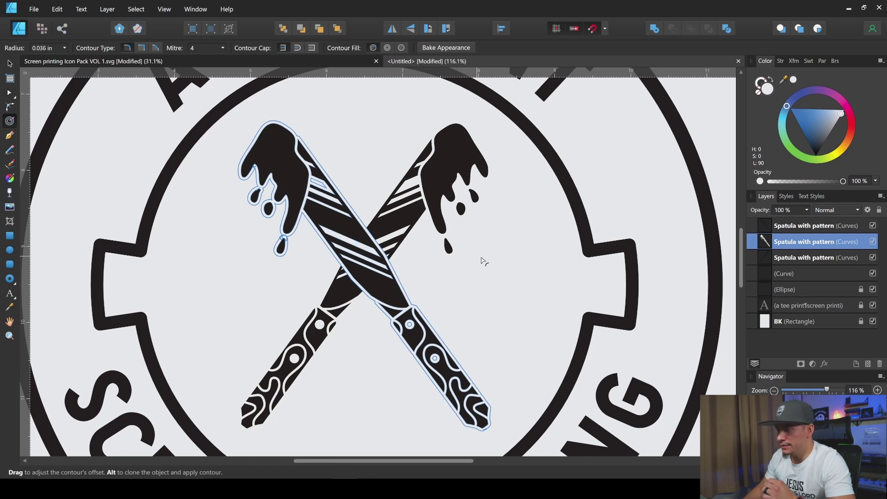
{"action": "key", "text": "ctrl+z"}
{"action": "scroll", "coordinate": [488, 264], "scroll_direction": "down", "scroll_amount": 4}
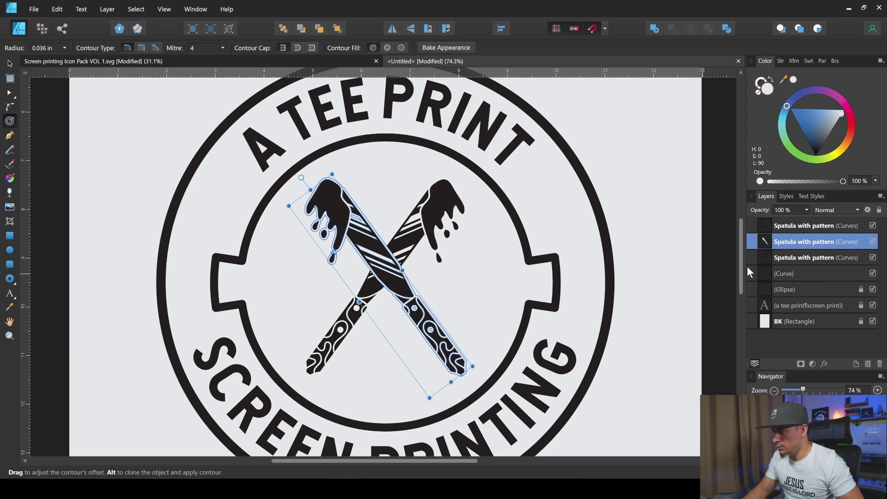
{"action": "scroll", "coordinate": [387, 262], "scroll_direction": "up", "scroll_amount": 4}
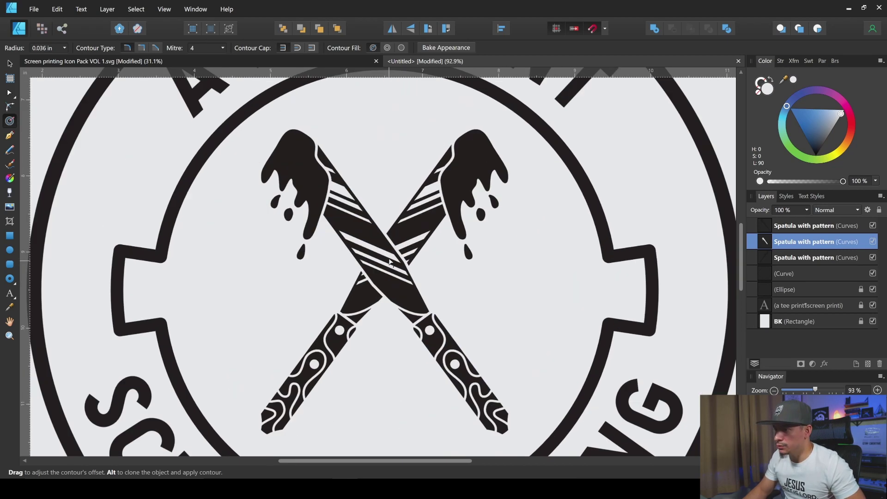
Subtract the contoured light grey copy from the rear spatula to cut a gap around the crossing.
{"action": "left_click", "coordinate": [788, 258], "text": "shift"}
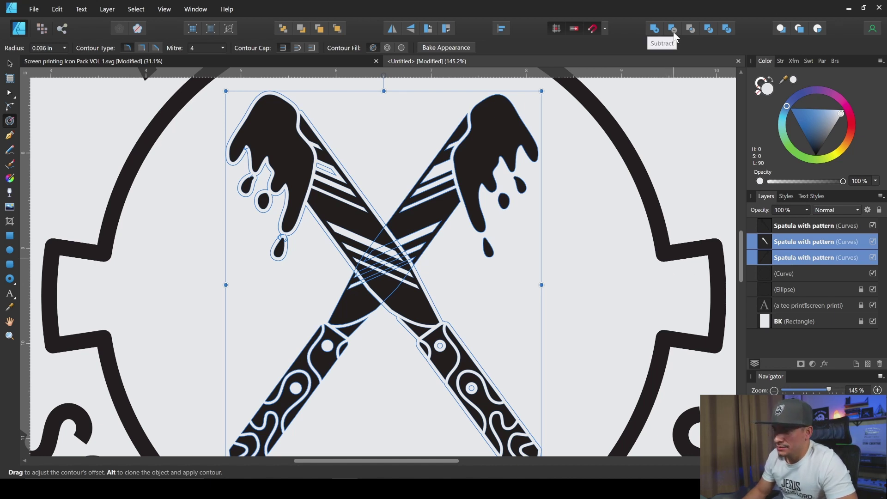
{"action": "key", "text": "ctrl+z"}
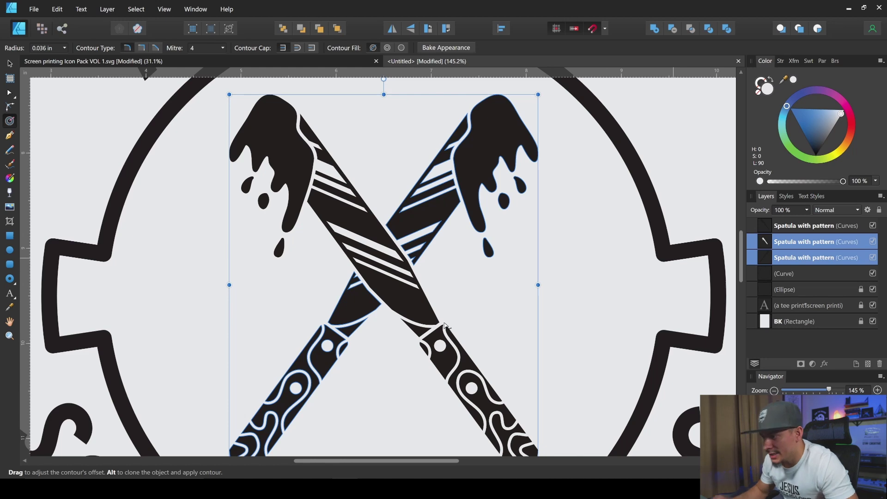
{"action": "key", "text": "ctrl+z"}
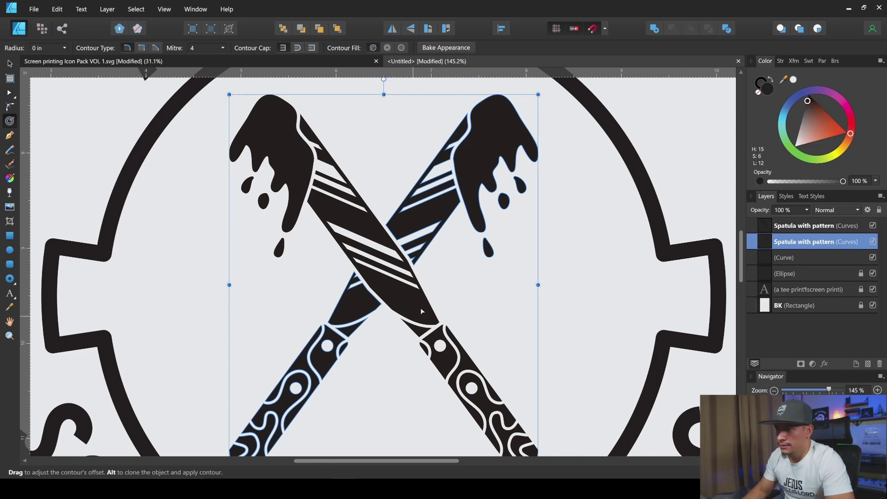
Hide and show the front spatula again to inspect the cut-out in the rear spatula.
{"action": "scroll", "coordinate": [418, 316], "scroll_direction": "down", "scroll_amount": 3}
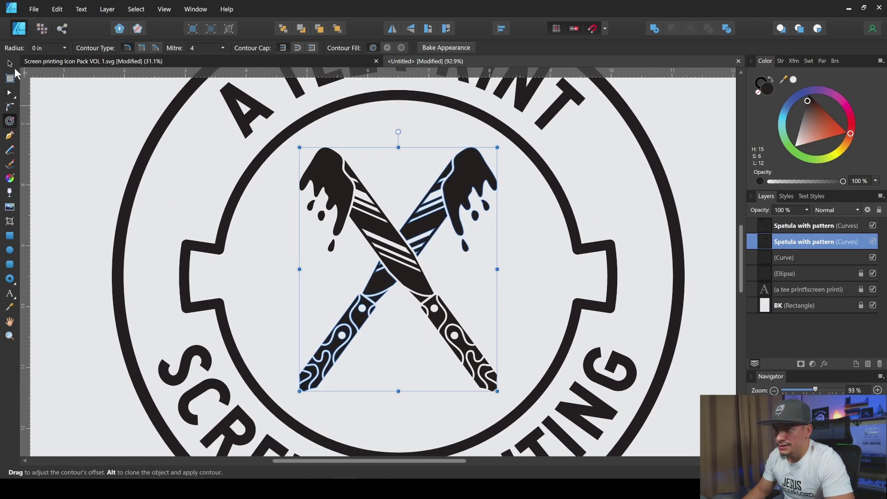
{"action": "left_click", "coordinate": [8, 64]}
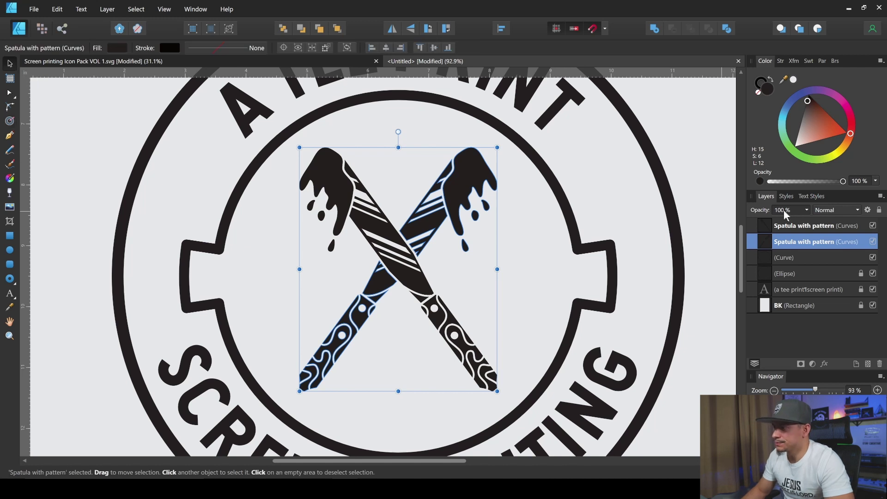
{"action": "left_click", "coordinate": [873, 226]}
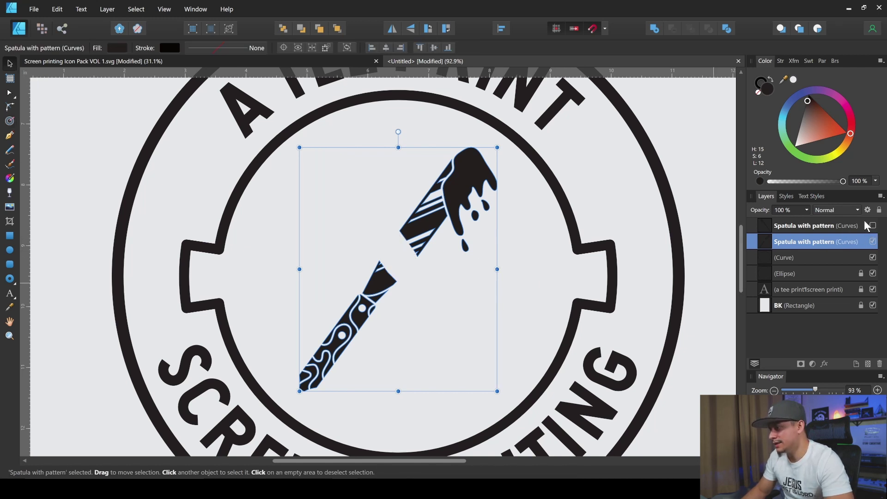
{"action": "left_click", "coordinate": [872, 225]}
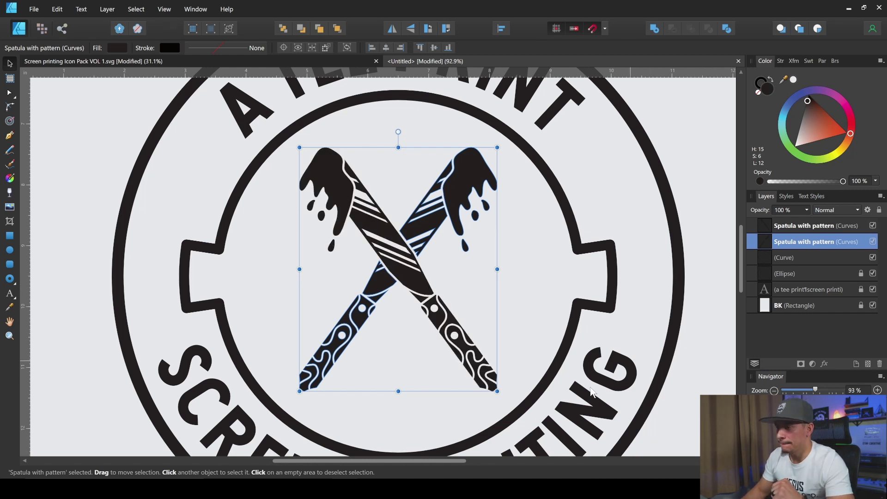
{"action": "scroll", "coordinate": [513, 342], "scroll_direction": "down", "scroll_amount": 3}
{"action": "scroll", "coordinate": [496, 333], "scroll_direction": "down", "scroll_amount": 4}
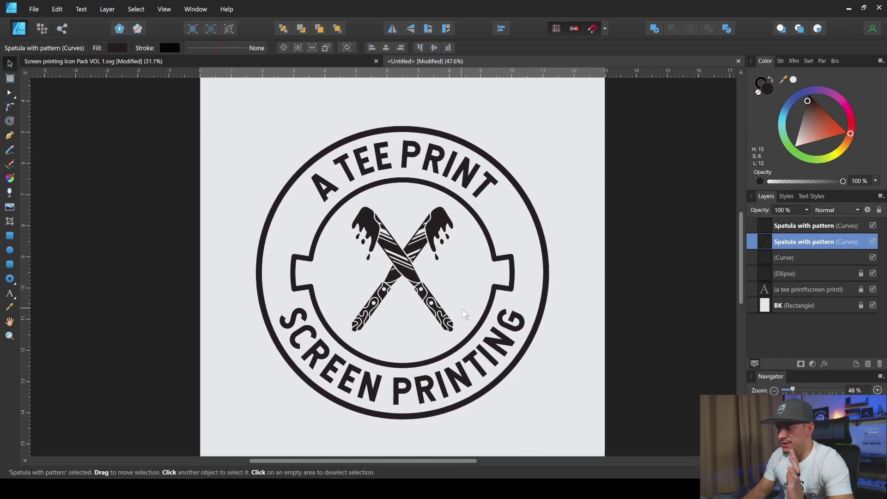
Merge the two crossed spatulas into one shape with Add, and toggle its visibility to check the merge.
{"action": "scroll", "coordinate": [463, 312], "scroll_direction": "up", "scroll_amount": 4}
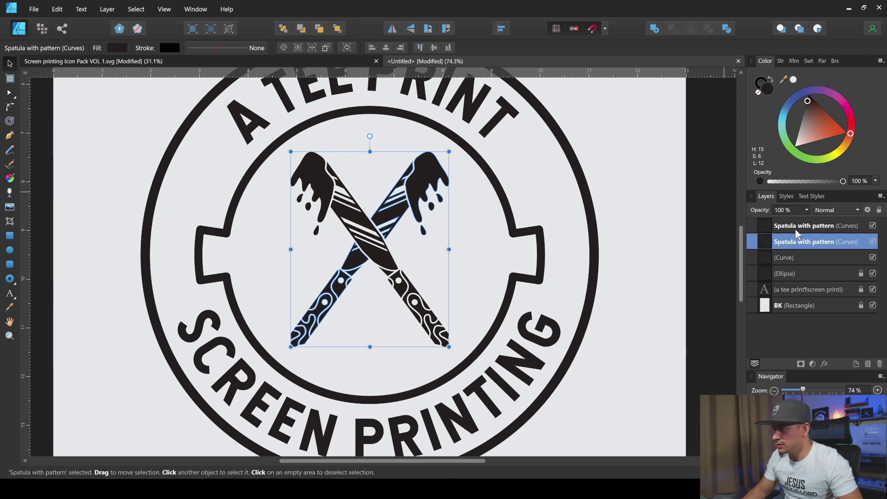
{"action": "left_click", "coordinate": [799, 242], "text": "shift"}
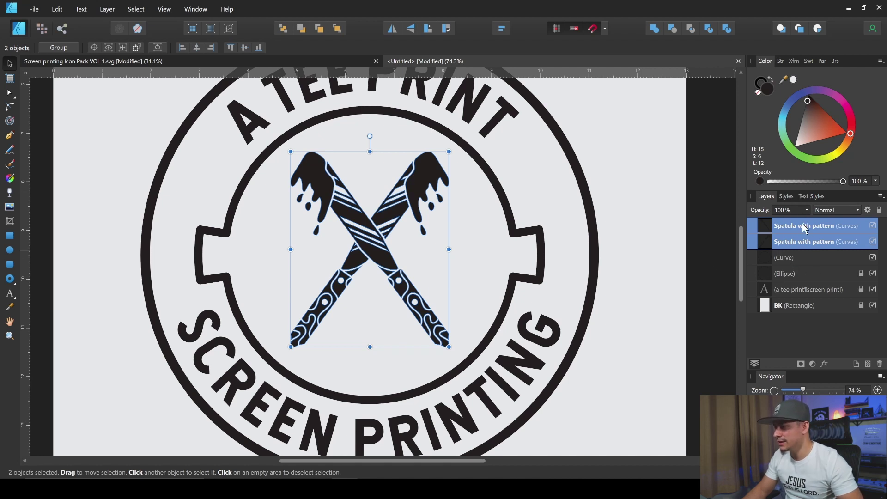
{"action": "left_click", "coordinate": [654, 29]}
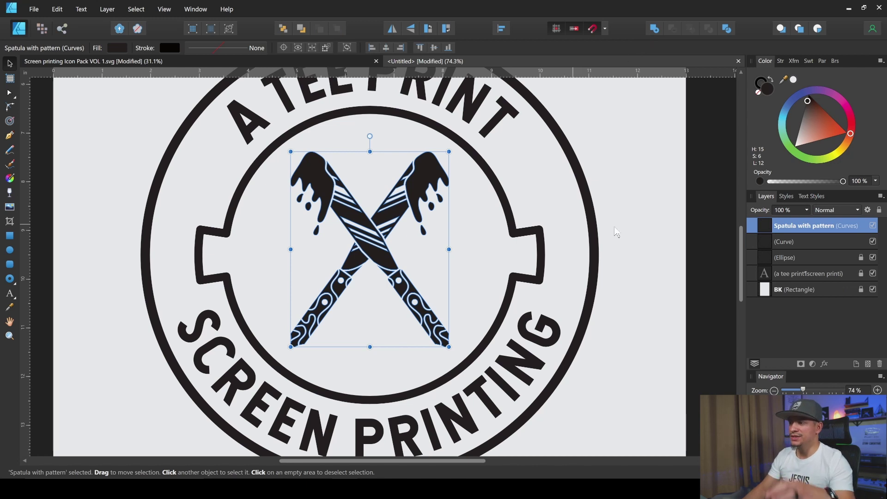
{"action": "left_click", "coordinate": [872, 226]}
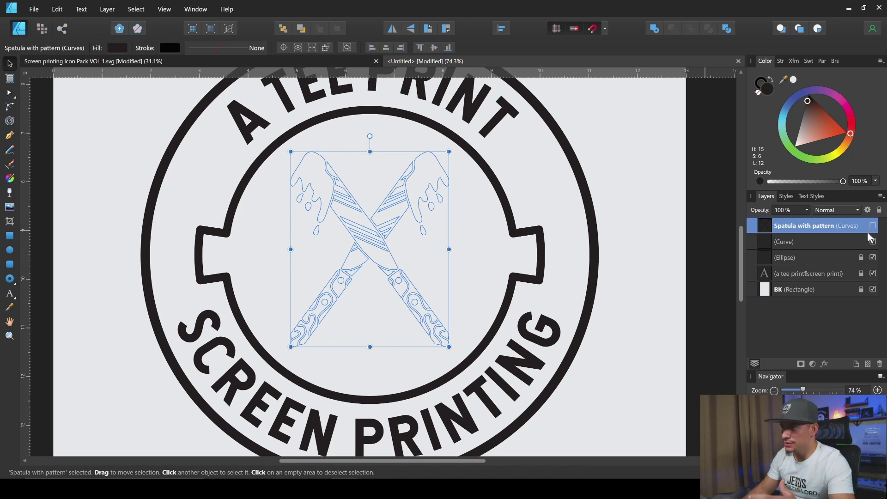
{"action": "left_click", "coordinate": [873, 227]}
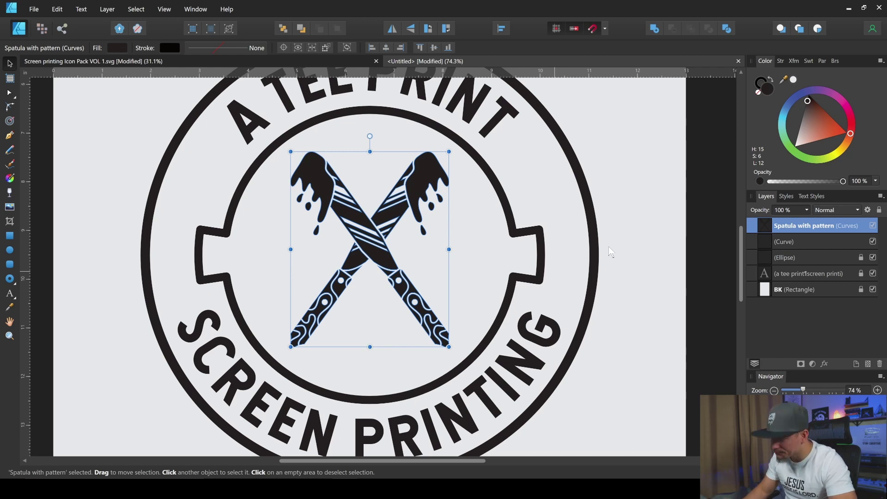
Copy the Registration marks 1 icon from the icon pack document and paste it into the badge directly above the notched outline's layer.
{"action": "left_click", "coordinate": [802, 241]}
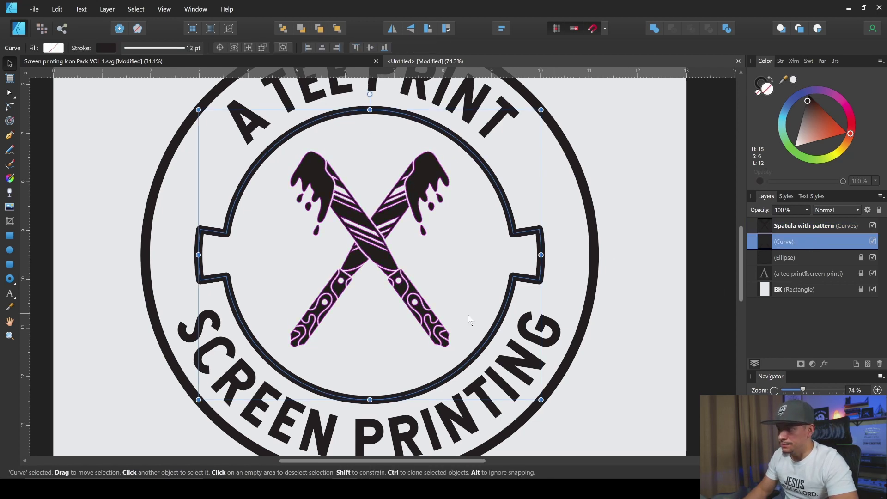
{"action": "scroll", "coordinate": [468, 314], "scroll_direction": "down", "scroll_amount": 1}
{"action": "scroll", "coordinate": [469, 303], "scroll_direction": "down", "scroll_amount": 1}
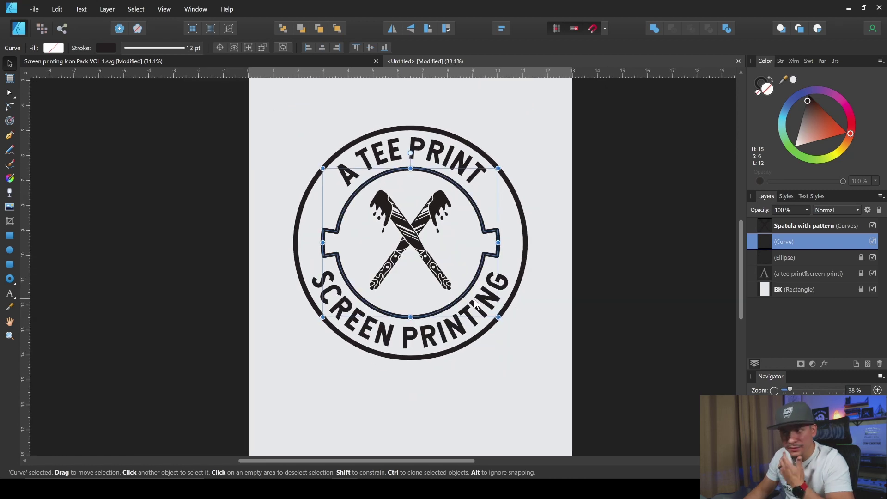
{"action": "left_click", "coordinate": [144, 65]}
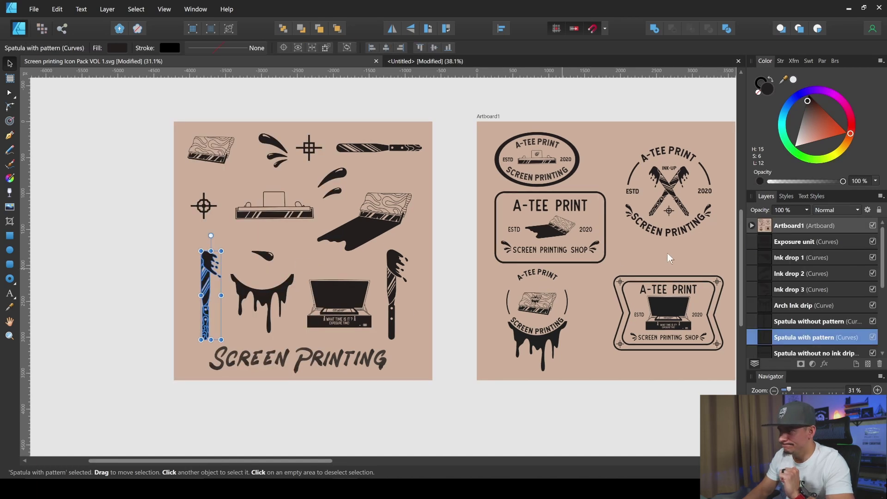
{"action": "left_click", "coordinate": [311, 151]}
{"action": "left_click", "coordinate": [310, 149]}
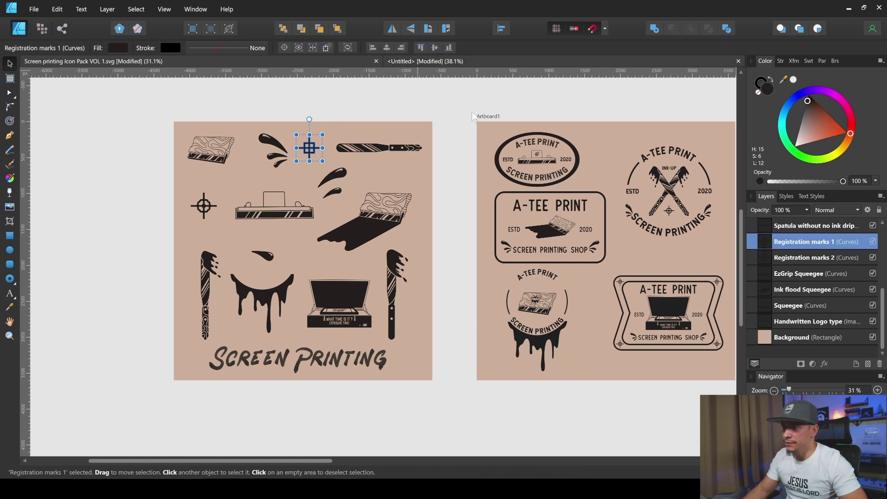
{"action": "key", "text": "ctrl+Tab"}
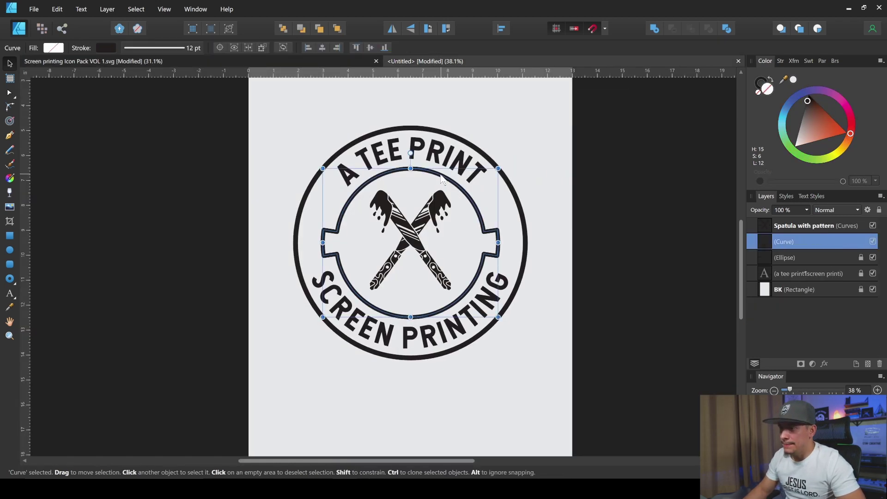
{"action": "key", "text": "ctrl+v"}
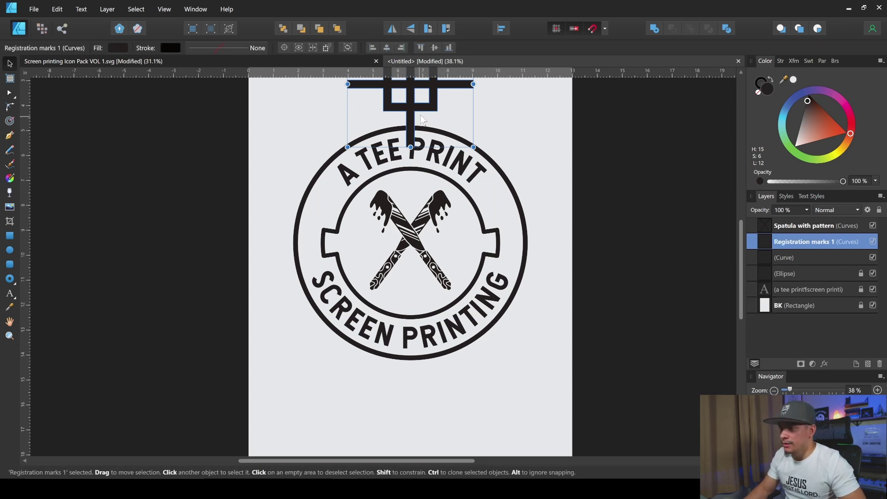
Shrink the registration mark and place it in the gap between the notched outline's right tab and the outer ring.
{"action": "left_click_drag", "start_coordinate": [421, 119], "coordinate": [422, 266]}
{"action": "left_click_drag", "start_coordinate": [474, 295], "coordinate": [506, 246]}
{"action": "scroll", "coordinate": [518, 266], "scroll_direction": "up", "scroll_amount": 3}
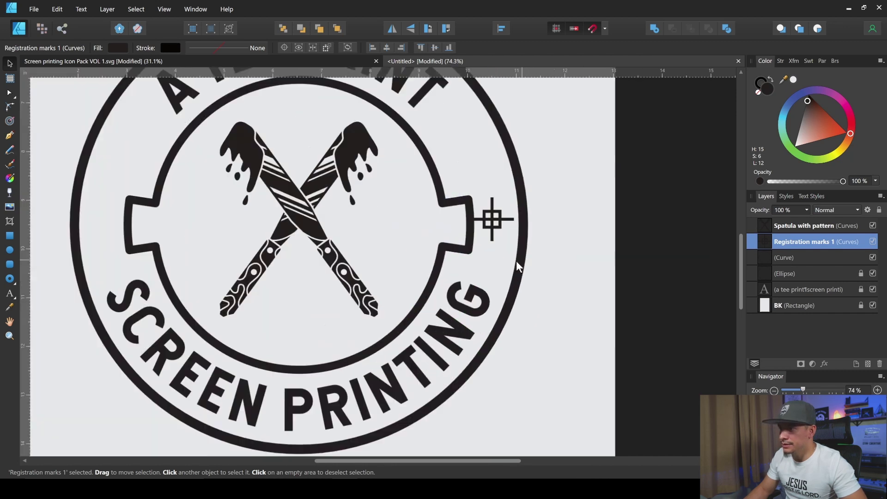
{"action": "scroll", "coordinate": [517, 266], "scroll_direction": "up", "scroll_amount": 2}
{"action": "left_click_drag", "start_coordinate": [483, 217], "coordinate": [502, 234]}
{"action": "scroll", "coordinate": [506, 228], "scroll_direction": "down", "scroll_amount": 5}
{"action": "scroll", "coordinate": [531, 221], "scroll_direction": "down", "scroll_amount": 2}
{"action": "scroll", "coordinate": [521, 219], "scroll_direction": "up", "scroll_amount": 6}
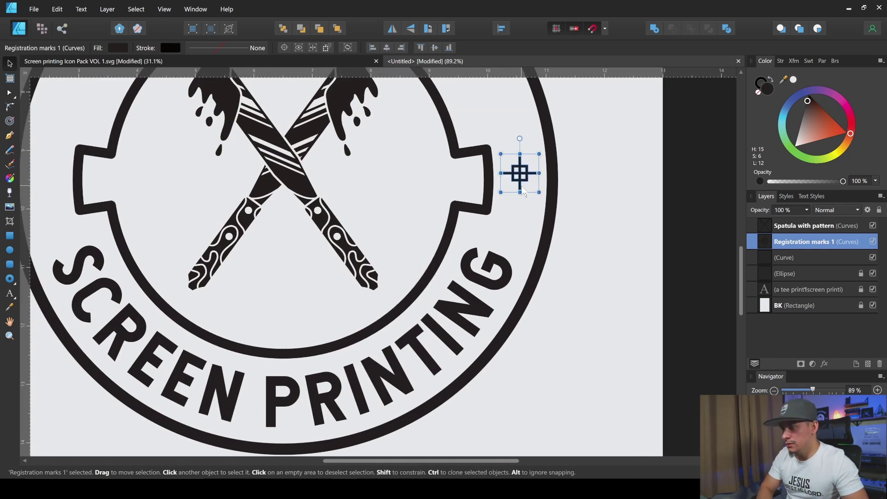
Duplicate the registration mark and move the copy level into the matching gap beside the notched outline's left tab.
{"action": "key", "text": "ctrl+j"}
{"action": "scroll", "coordinate": [526, 174], "scroll_direction": "down", "scroll_amount": 3}
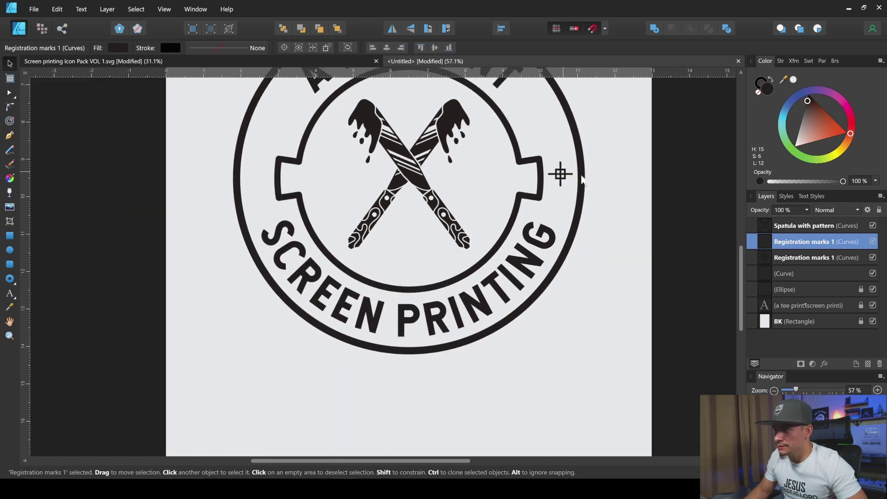
{"action": "left_click_drag", "start_coordinate": [608, 197], "coordinate": [305, 191]}
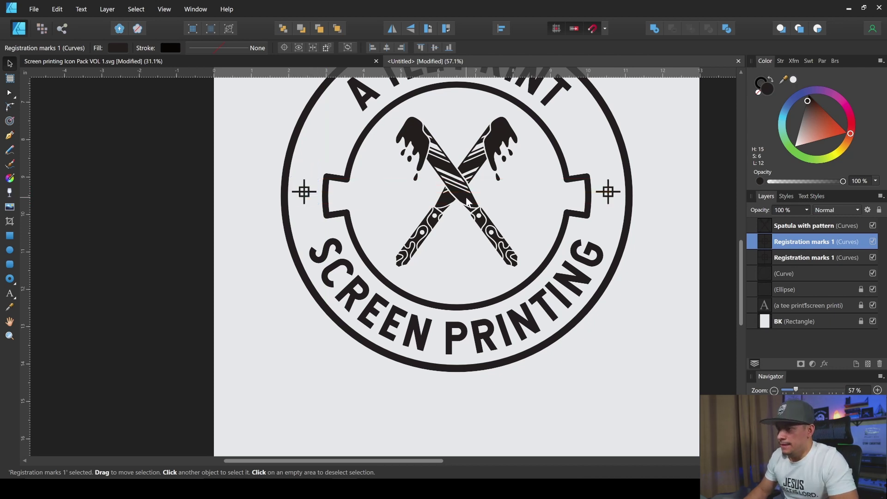
{"action": "scroll", "coordinate": [465, 202], "scroll_direction": "down", "scroll_amount": 3}
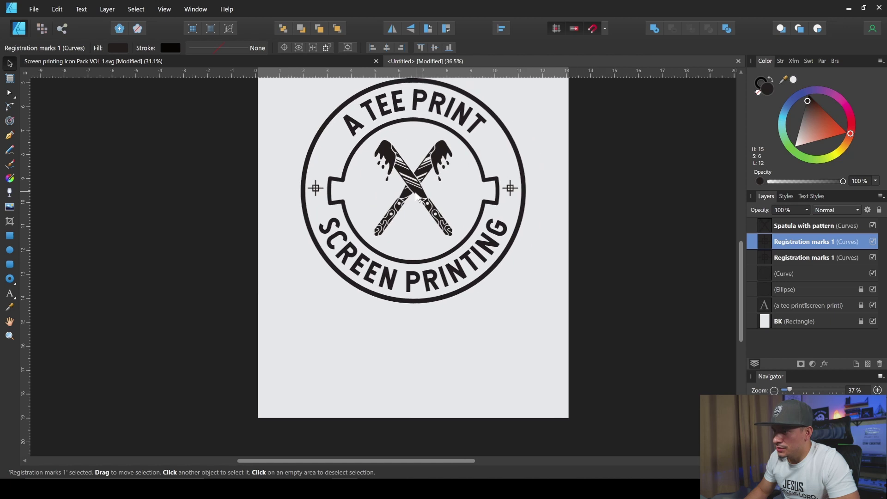
{"action": "scroll", "coordinate": [401, 199], "scroll_direction": "up", "scroll_amount": 2}
{"action": "scroll", "coordinate": [344, 210], "scroll_direction": "down", "scroll_amount": 1}
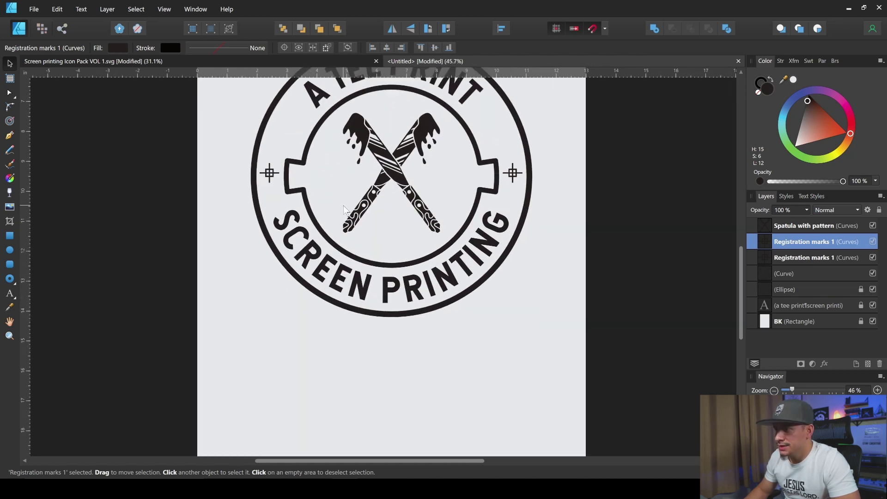
{"action": "left_click", "coordinate": [269, 175]}
{"action": "left_click_drag", "start_coordinate": [270, 178], "coordinate": [270, 178]}
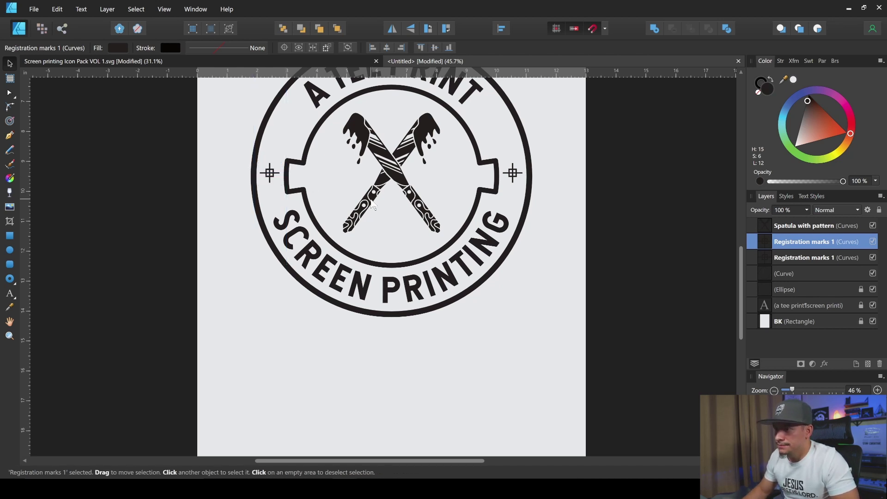
{"action": "scroll", "coordinate": [373, 203], "scroll_direction": "down", "scroll_amount": 2}
{"action": "scroll", "coordinate": [356, 221], "scroll_direction": "up", "scroll_amount": 2}
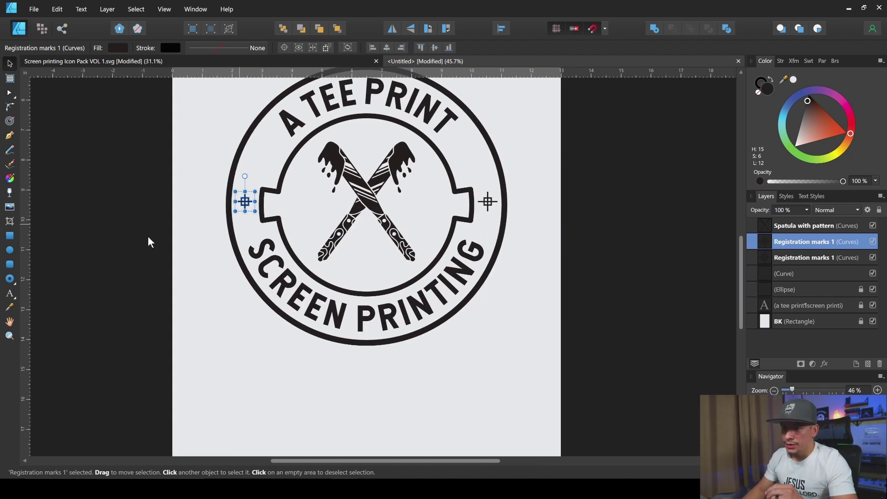
Add the art text INK-UP between the upper ends of the crossed spatulas.
{"action": "left_click", "coordinate": [10, 295]}
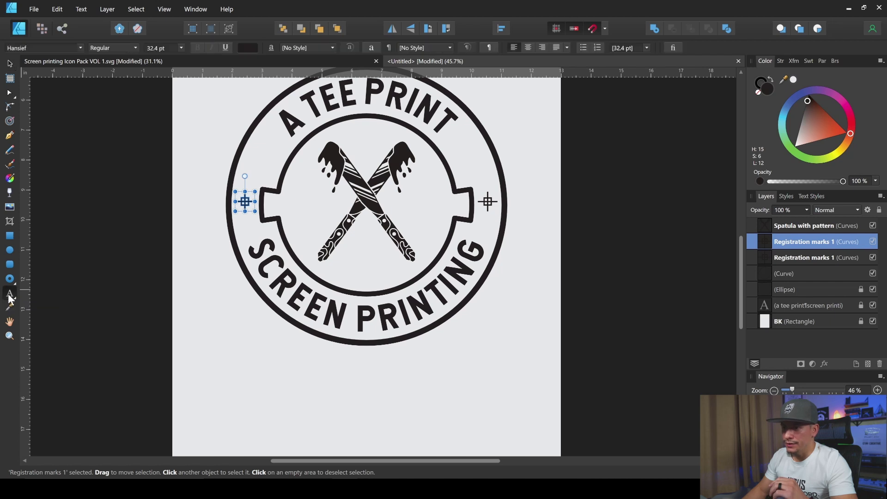
{"action": "left_click", "coordinate": [357, 141]}
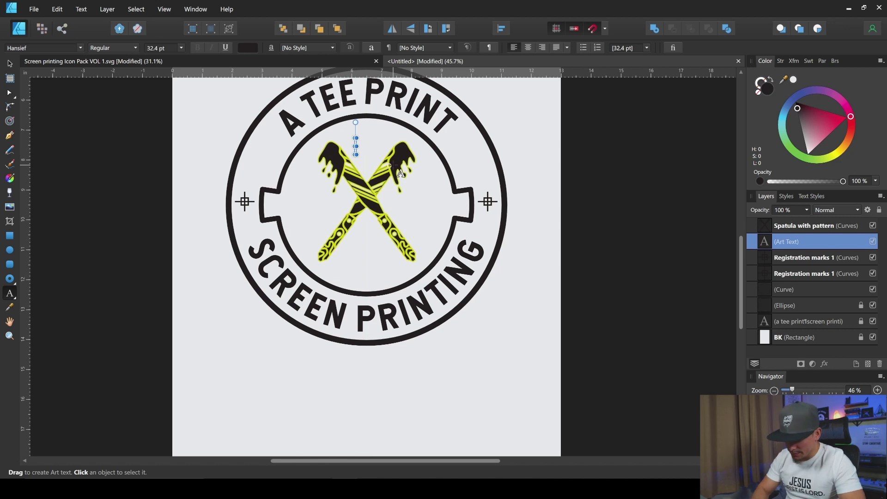
{"action": "type", "text": "INK"}
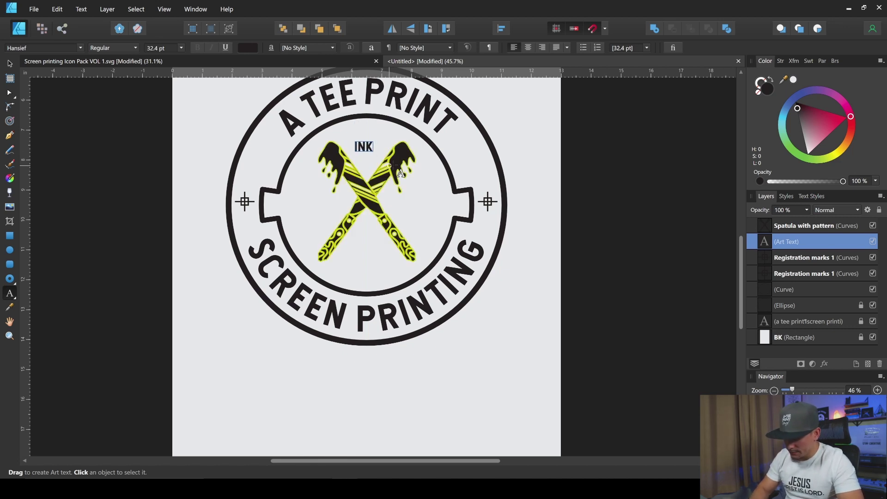
{"action": "type", "text": "-UP"}
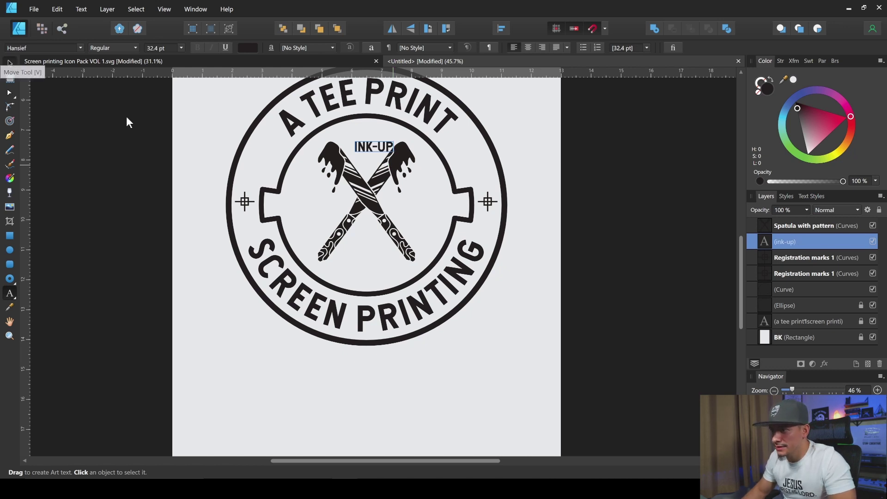
{"action": "key", "text": "Escape"}
Shrink the INK-UP text to 27.5 pt and centre it between the two spatula heads.
{"action": "left_click_drag", "start_coordinate": [376, 152], "coordinate": [368, 153]}
{"action": "scroll", "coordinate": [375, 170], "scroll_direction": "down", "scroll_amount": 3}
{"action": "scroll", "coordinate": [369, 172], "scroll_direction": "up", "scroll_amount": 5}
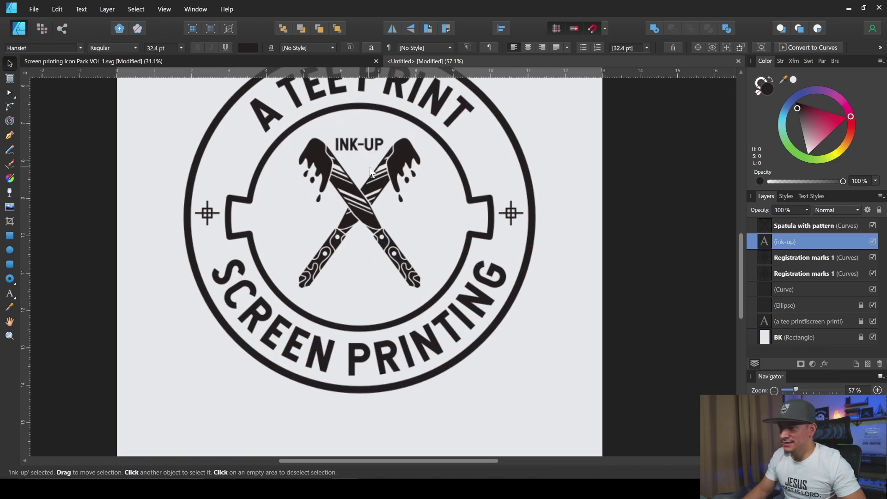
{"action": "mouse_move", "coordinate": [383, 151]}
{"action": "left_mouse_down"}
{"action": "mouse_move", "coordinate": [392, 147]}
{"action": "mouse_move", "coordinate": [377, 148]}
{"action": "left_mouse_up"}
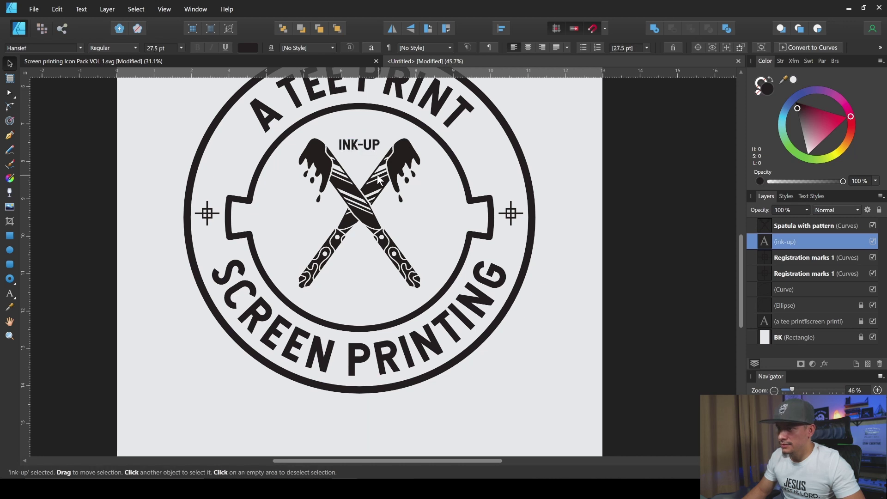
{"action": "scroll", "coordinate": [378, 180], "scroll_direction": "down", "scroll_amount": 2}
{"action": "left_click_drag", "start_coordinate": [350, 149], "coordinate": [349, 149]}
{"action": "scroll", "coordinate": [366, 180], "scroll_direction": "down", "scroll_amount": 1}
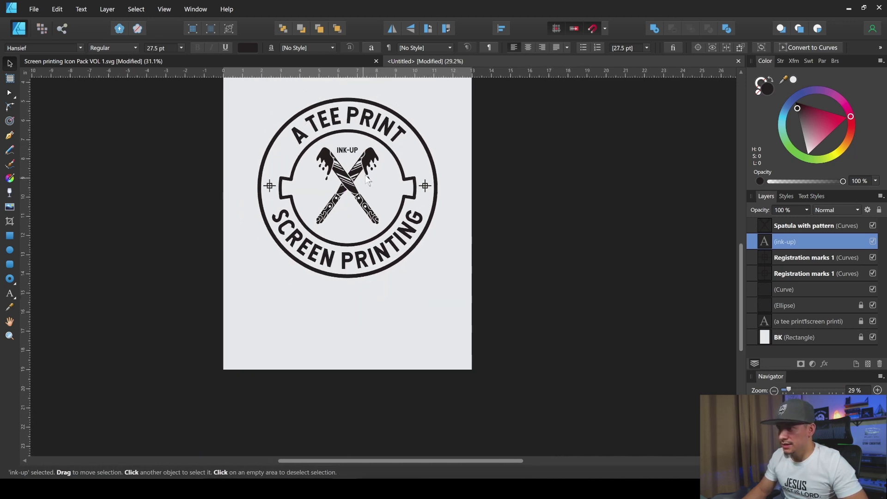
{"action": "scroll", "coordinate": [373, 160], "scroll_direction": "up", "scroll_amount": 2}
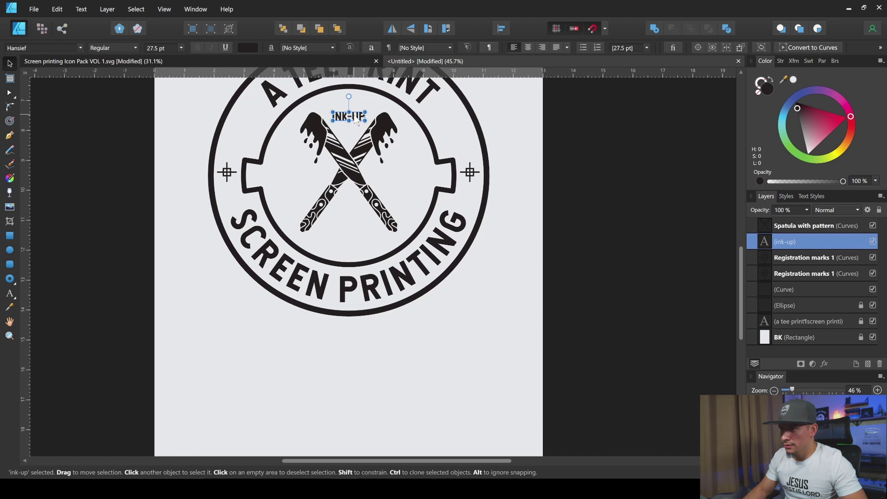
Duplicate the INK-UP text into the notched outline's left tab and change the copy to ESTD.
{"action": "left_click_drag", "start_coordinate": [355, 120], "coordinate": [328, 182]}
{"action": "left_click_drag", "start_coordinate": [292, 177], "coordinate": [276, 179]}
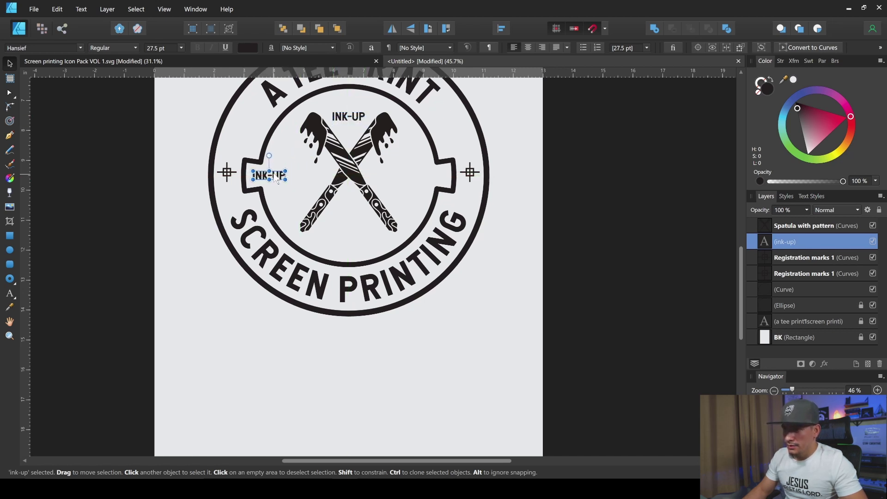
{"action": "key", "text": "ctrl+j"}
{"action": "double_click", "coordinate": [273, 175]}
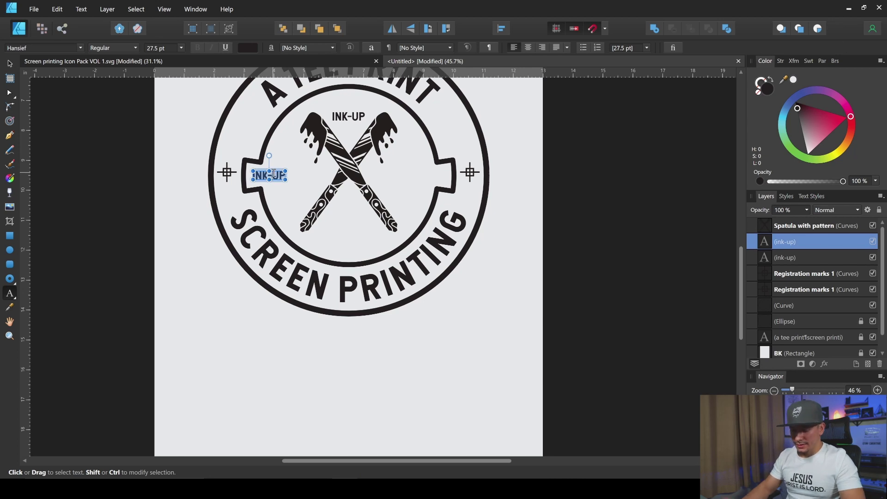
{"action": "type", "text": "EST"}
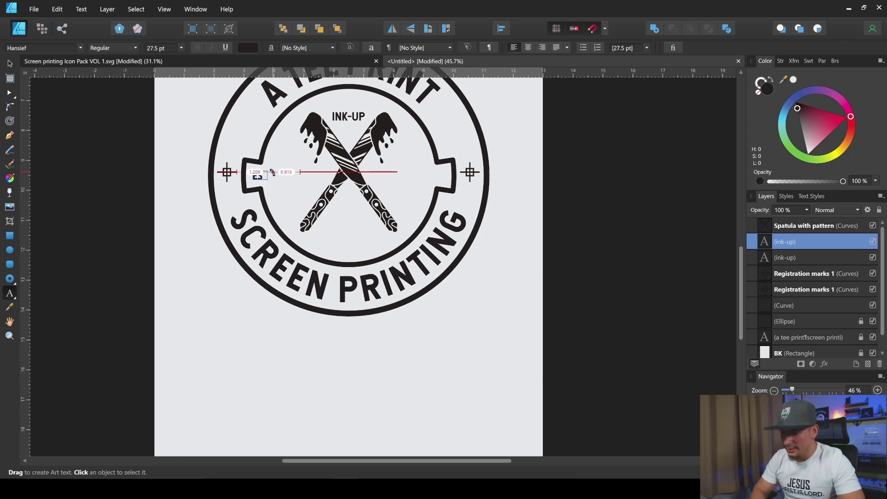
{"action": "type", "text": "D"}
{"action": "key", "text": "Escape"}
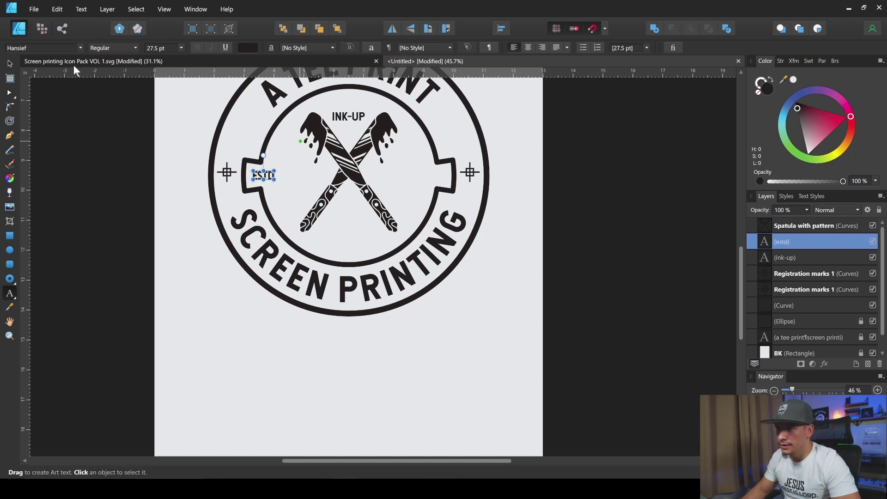
Duplicate the ESTD text level into the outline's right tab, change the copy to 2022 and fit it inside the tab.
{"action": "left_click", "coordinate": [10, 63]}
{"action": "left_click_drag", "start_coordinate": [264, 180], "coordinate": [436, 178]}
{"action": "double_click", "coordinate": [435, 176]}
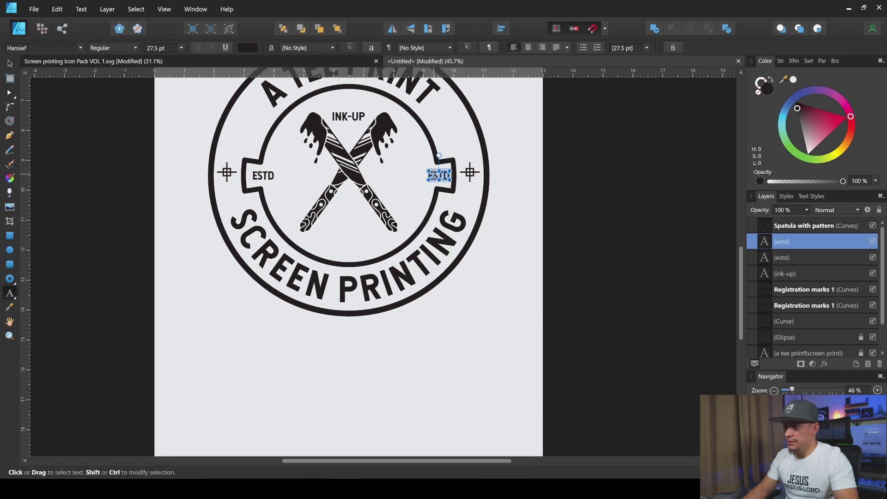
{"action": "type", "text": "20"}
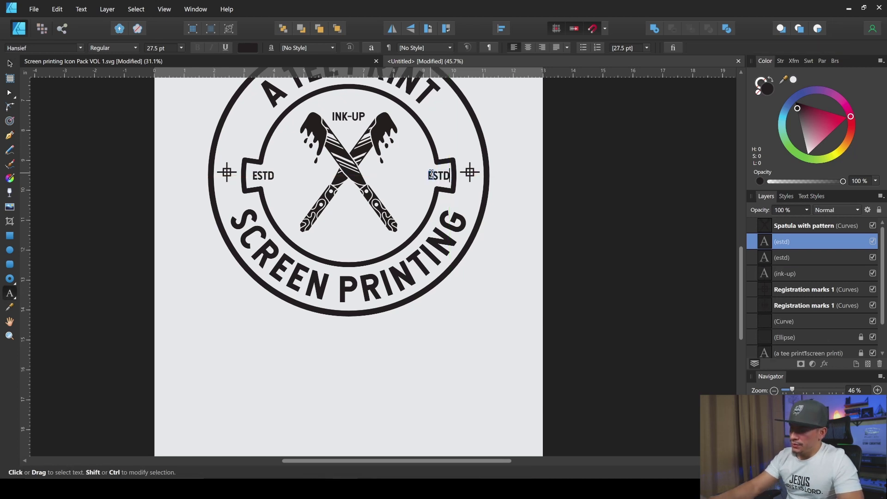
{"action": "type", "text": "22"}
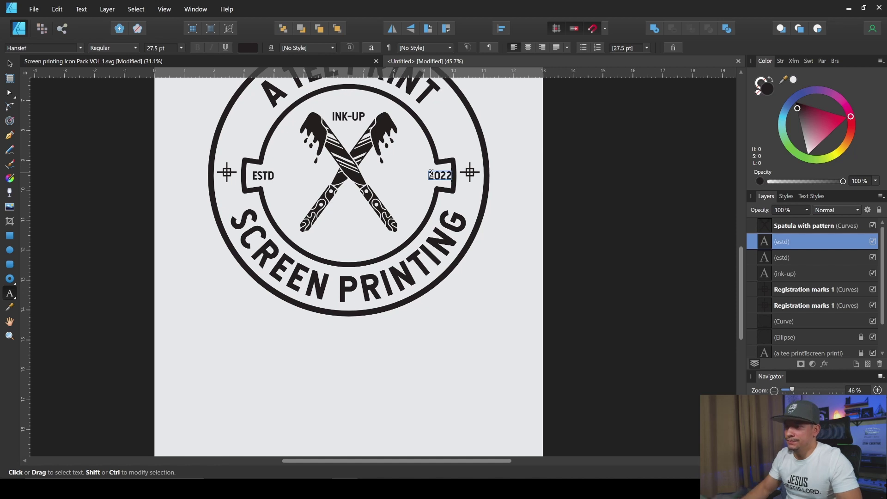
{"action": "key", "text": "Escape"}
{"action": "left_click", "coordinate": [11, 65]}
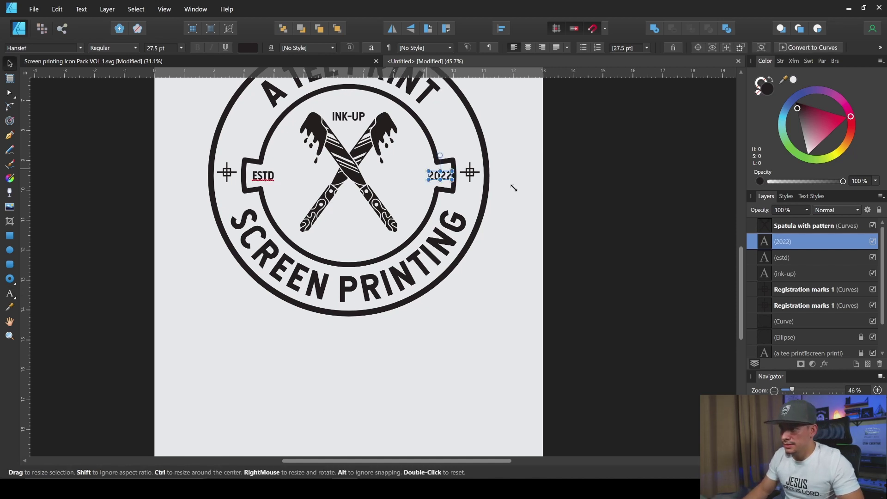
{"action": "left_click_drag", "start_coordinate": [443, 181], "coordinate": [440, 183]}
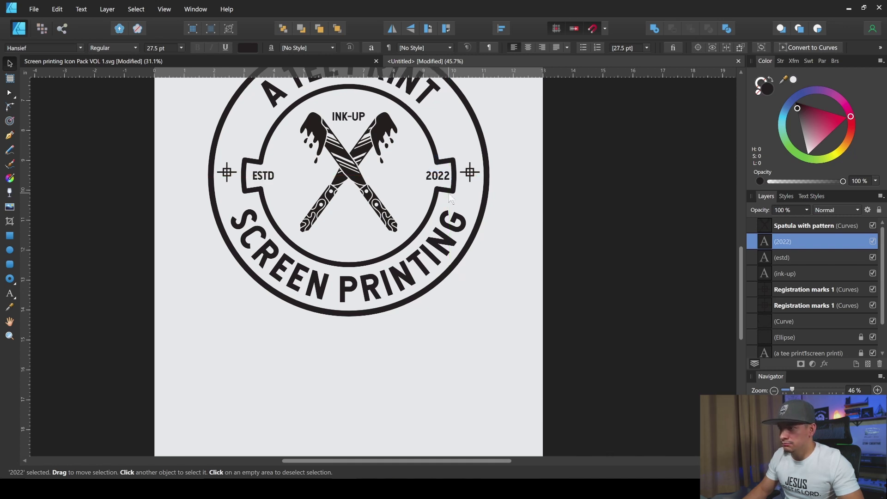
Adjust the ESTD and 2022 texts horizontally so they sit at matching distances from their tabs' outer edges.
{"action": "left_click", "coordinate": [266, 178]}
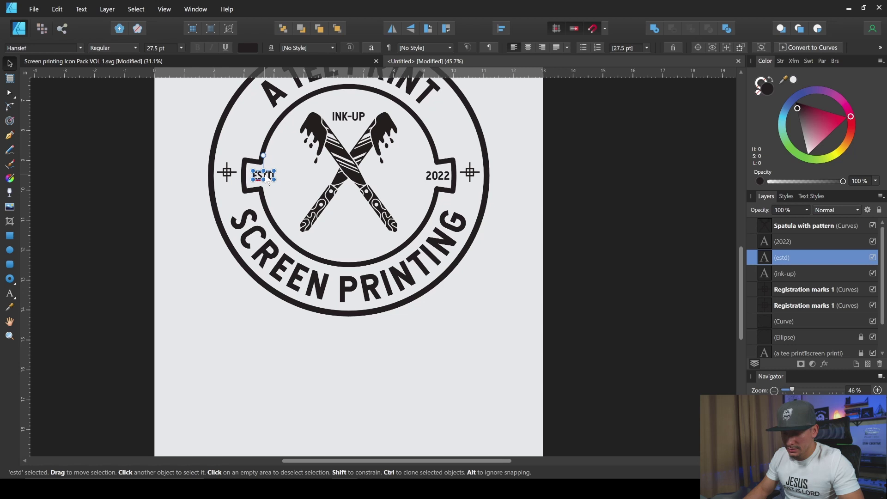
{"action": "left_click_drag", "start_coordinate": [263, 180], "coordinate": [258, 180]}
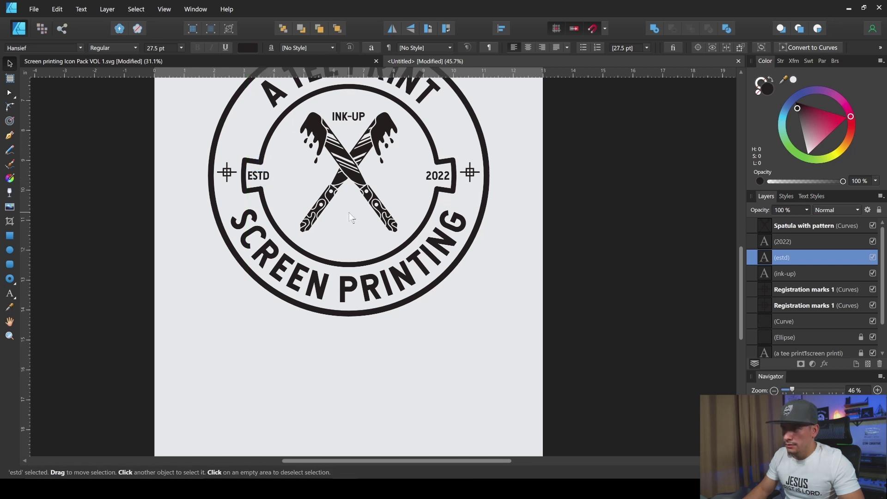
{"action": "left_click", "coordinate": [258, 181]}
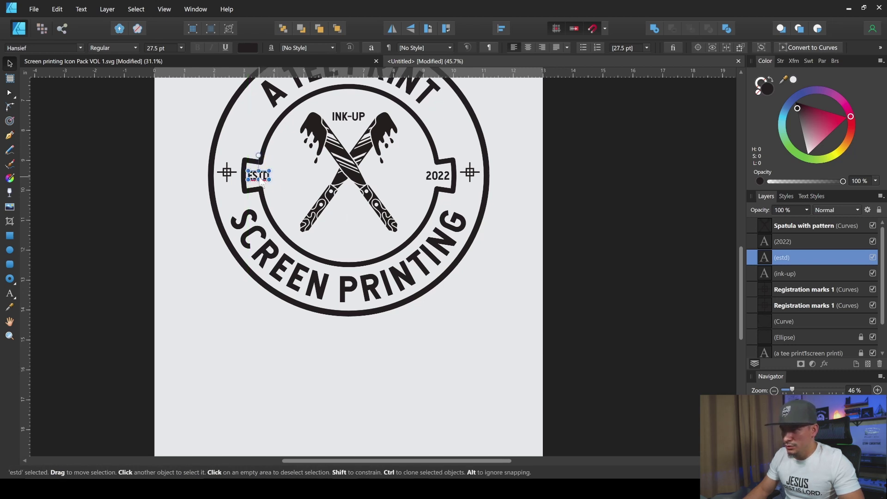
{"action": "left_click_drag", "start_coordinate": [263, 182], "coordinate": [266, 183]}
{"action": "left_click_drag", "start_coordinate": [437, 180], "coordinate": [436, 181]}
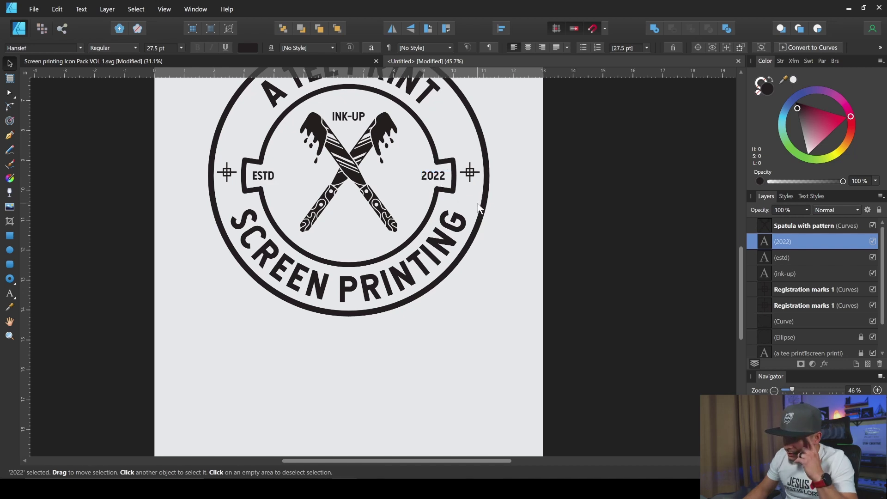
{"action": "scroll", "coordinate": [478, 208], "scroll_direction": "down", "scroll_amount": 3}
{"action": "scroll", "coordinate": [456, 213], "scroll_direction": "up", "scroll_amount": 5}
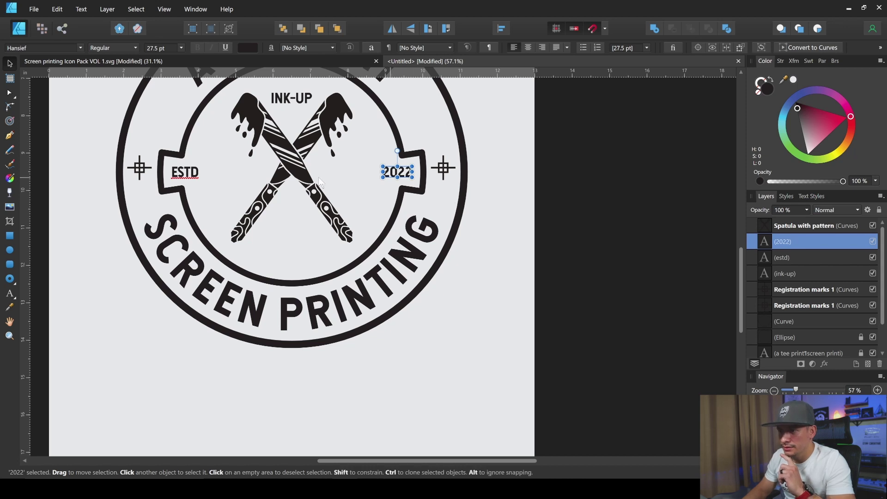
{"action": "scroll", "coordinate": [340, 223], "scroll_direction": "down", "scroll_amount": 2}
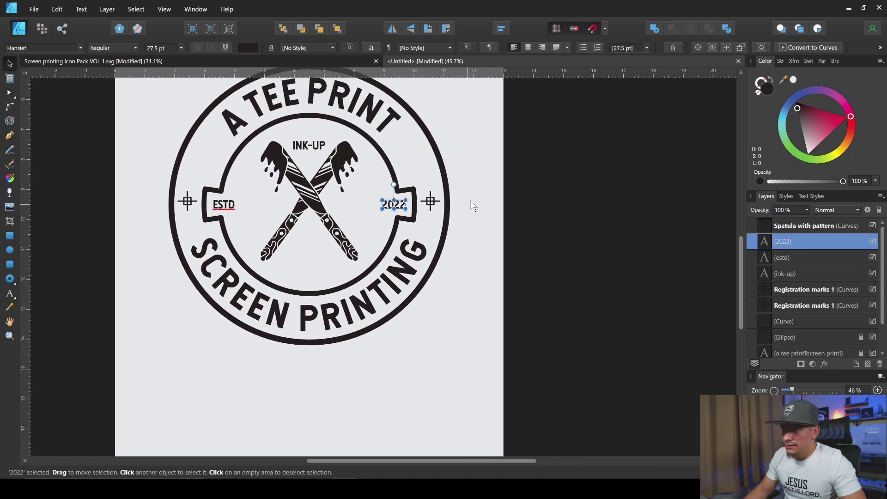
Duplicate the left registration mark into the centred gap between the spatula handles and enlarge the copy slightly.
{"action": "left_click", "coordinate": [222, 64]}
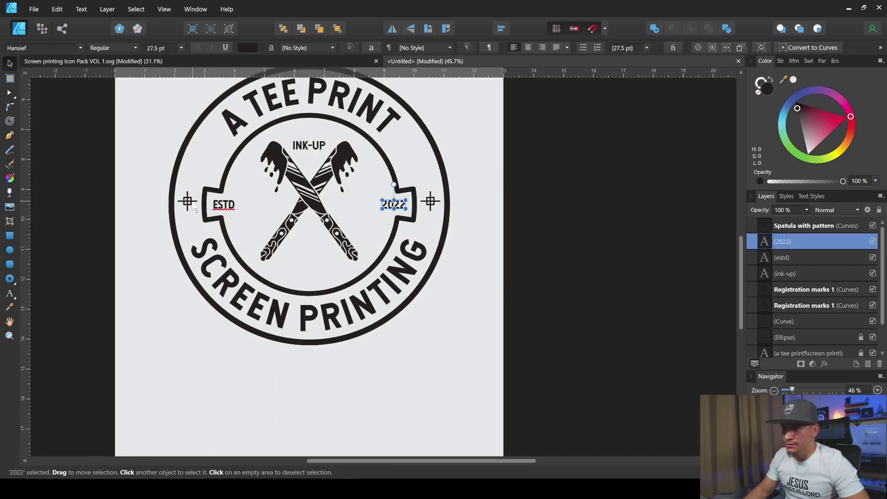
{"action": "left_click", "coordinate": [188, 207]}
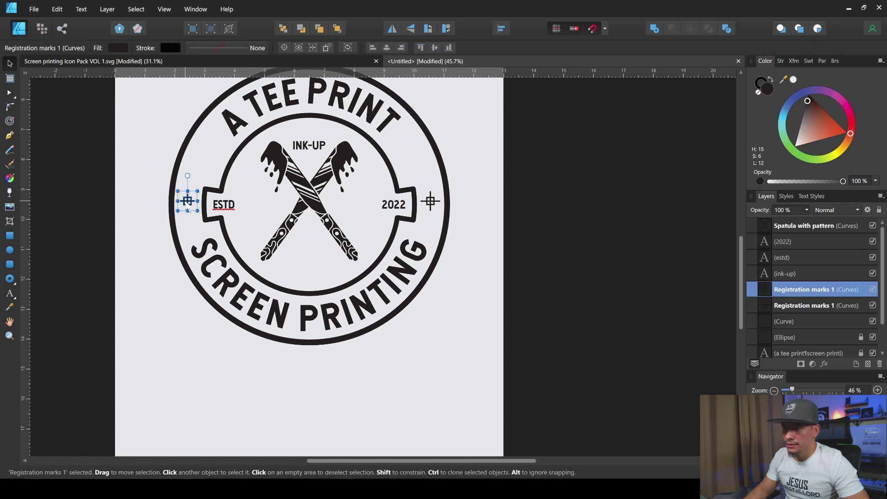
{"action": "left_click_drag", "start_coordinate": [190, 207], "coordinate": [308, 248]}
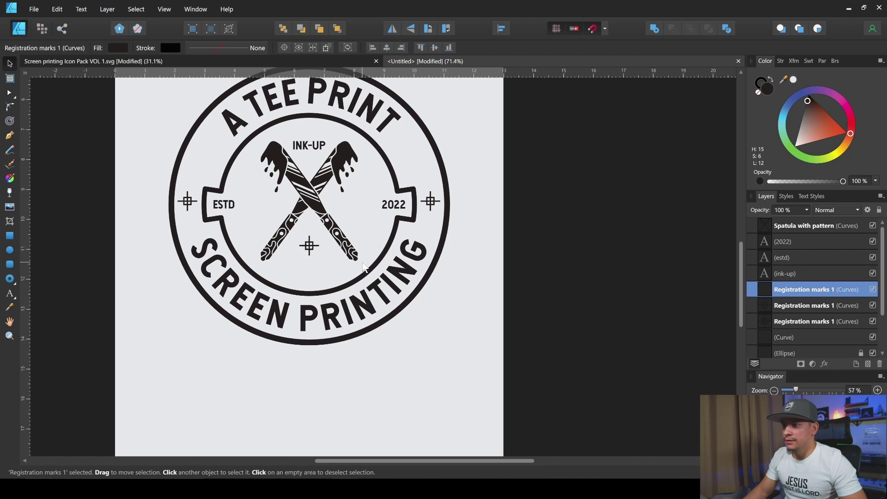
{"action": "scroll", "coordinate": [331, 277], "scroll_direction": "up", "scroll_amount": 4}
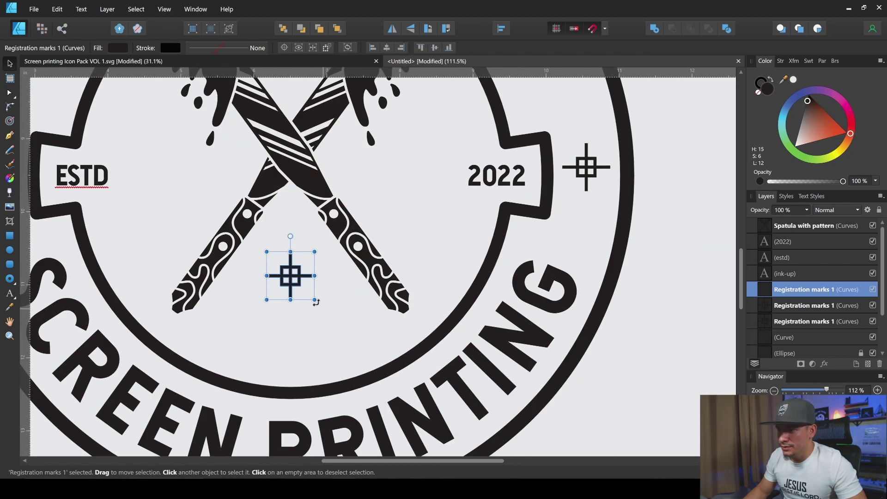
{"action": "left_click_drag", "start_coordinate": [316, 301], "coordinate": [320, 305]}
Examine the whole badge's balance and spacing with nothing selected.
{"action": "scroll", "coordinate": [321, 308], "scroll_direction": "down", "scroll_amount": 5}
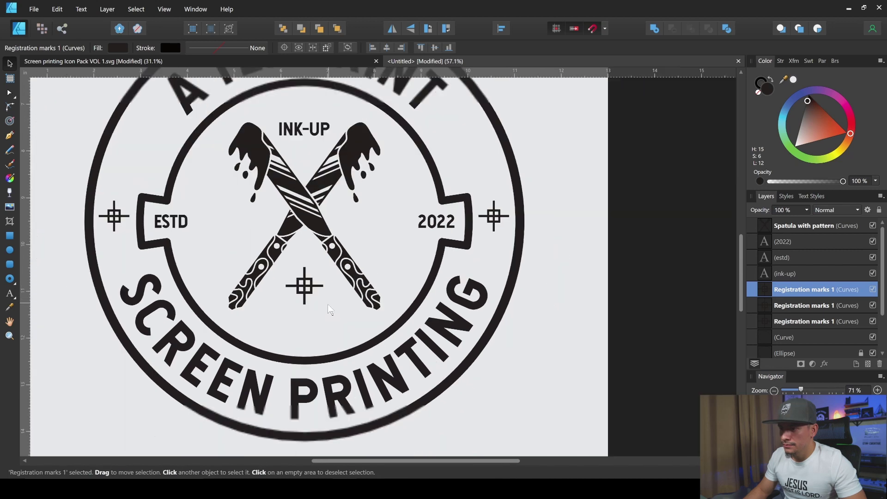
{"action": "scroll", "coordinate": [319, 312], "scroll_direction": "up", "scroll_amount": 2}
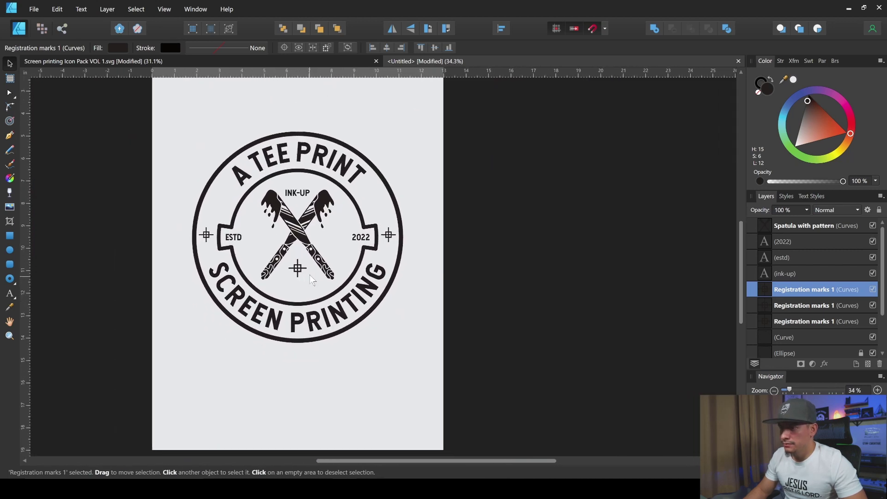
{"action": "scroll", "coordinate": [325, 303], "scroll_direction": "down", "scroll_amount": 2}
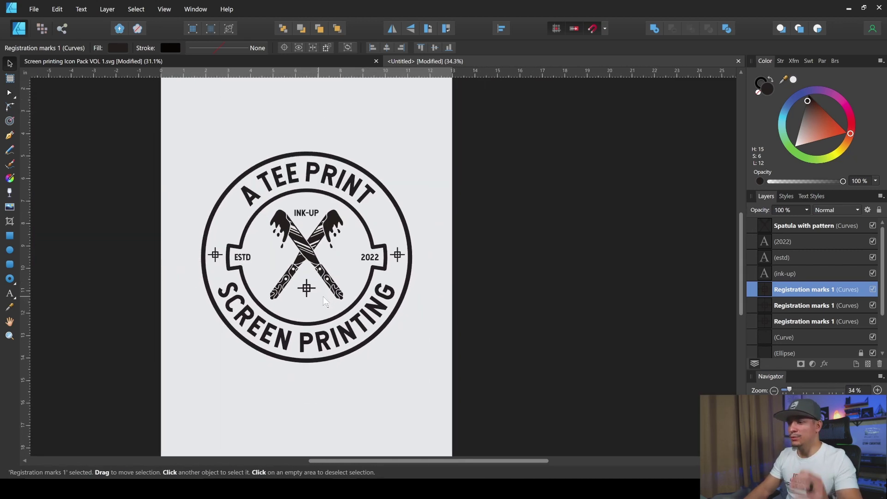
{"action": "scroll", "coordinate": [422, 316], "scroll_direction": "left", "scroll_amount": 3}
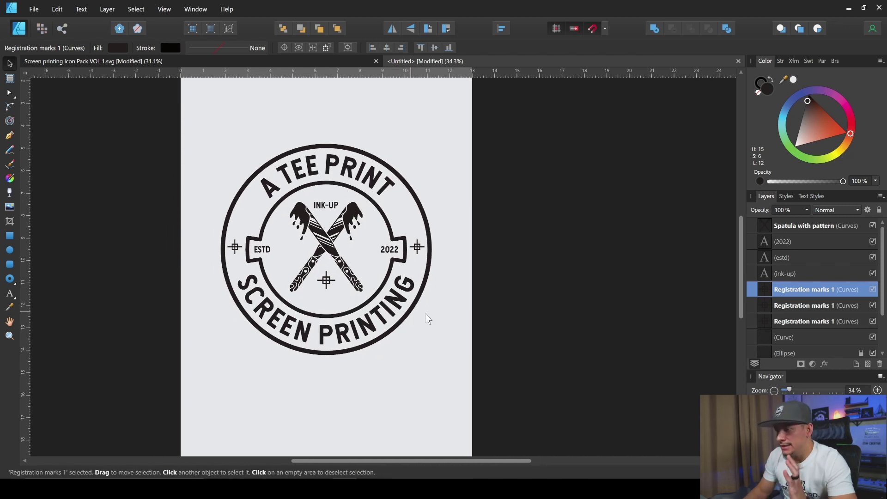
{"action": "scroll", "coordinate": [429, 318], "scroll_direction": "up", "scroll_amount": 4}
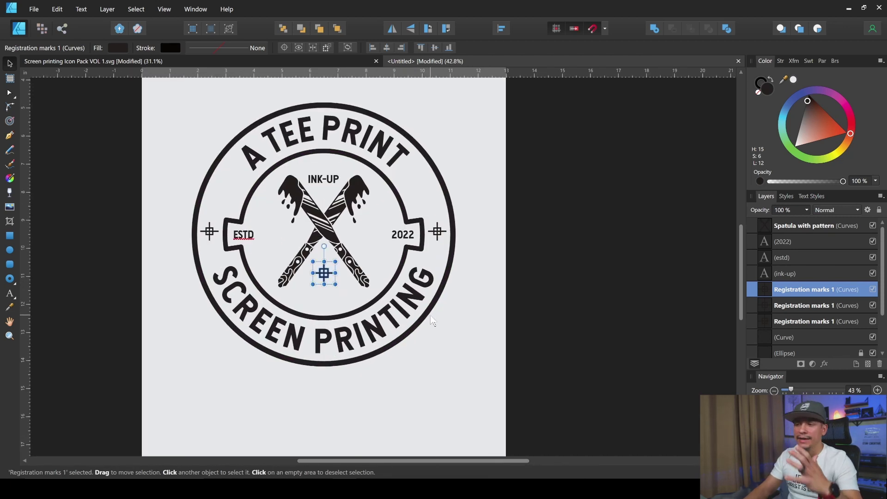
{"action": "scroll", "coordinate": [482, 348], "scroll_direction": "down", "scroll_amount": 2}
{"action": "scroll", "coordinate": [482, 347], "scroll_direction": "down", "scroll_amount": 2}
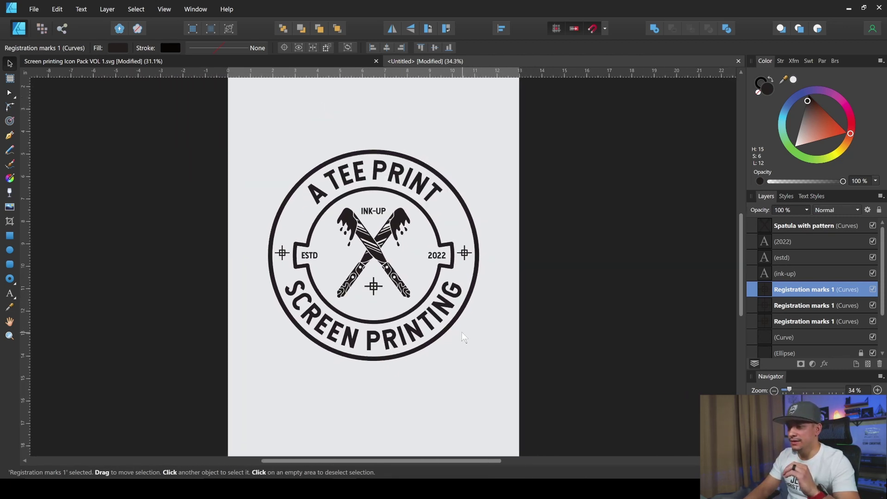
{"action": "left_click", "coordinate": [559, 303]}
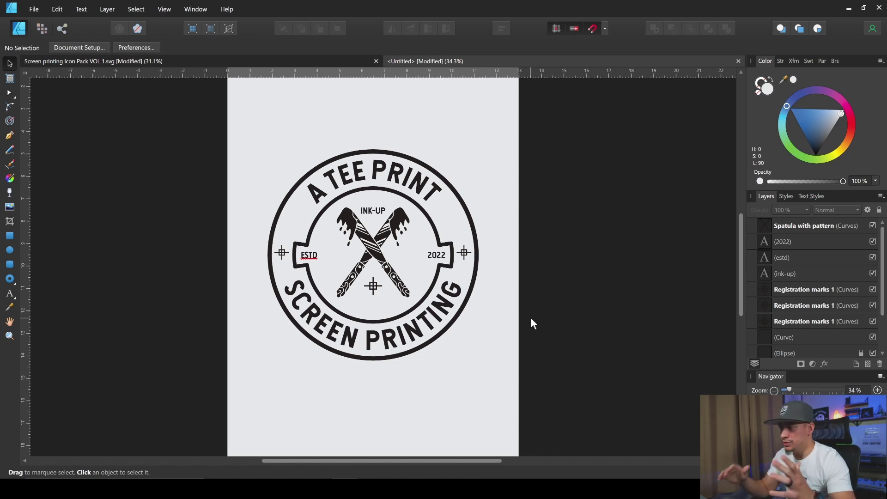
{"action": "scroll", "coordinate": [430, 341], "scroll_direction": "up", "scroll_amount": 3}
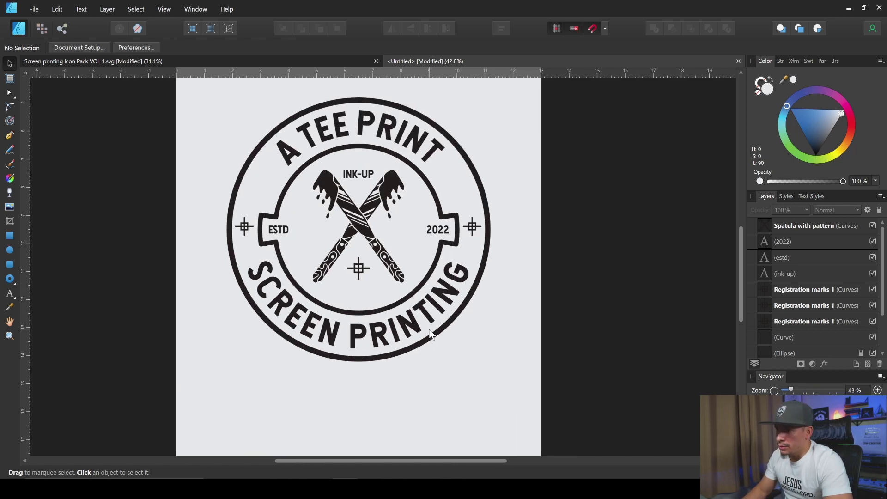
Unlock the badge's outer circle and convert the ellipse to curves.
{"action": "scroll", "coordinate": [836, 342], "scroll_direction": "down", "scroll_amount": 2}
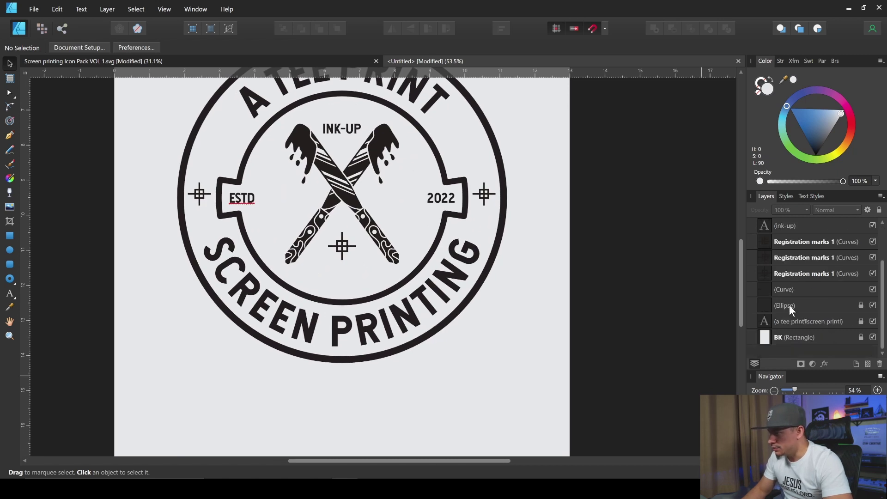
{"action": "left_click", "coordinate": [838, 305]}
{"action": "left_click", "coordinate": [860, 306]}
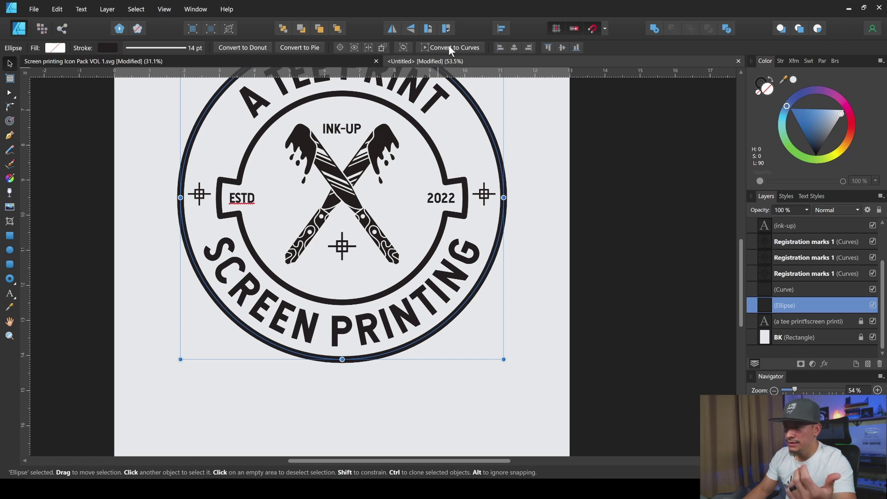
{"action": "left_click", "coordinate": [449, 47]}
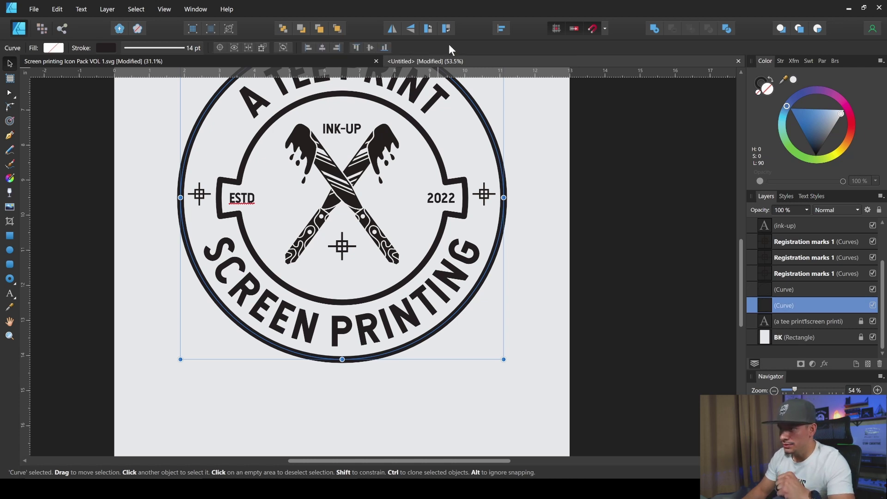
Try to merge the unexpanded inner outline and outer circle with the Add operation, and undo the merge.
{"action": "left_click", "coordinate": [811, 291]}
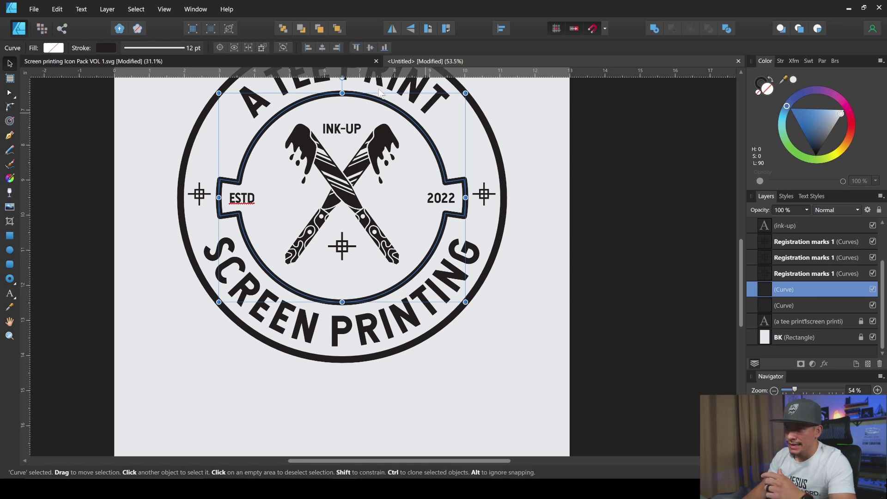
{"action": "scroll", "coordinate": [247, 176], "scroll_direction": "up", "scroll_amount": 5}
{"action": "scroll", "coordinate": [236, 227], "scroll_direction": "down", "scroll_amount": 6}
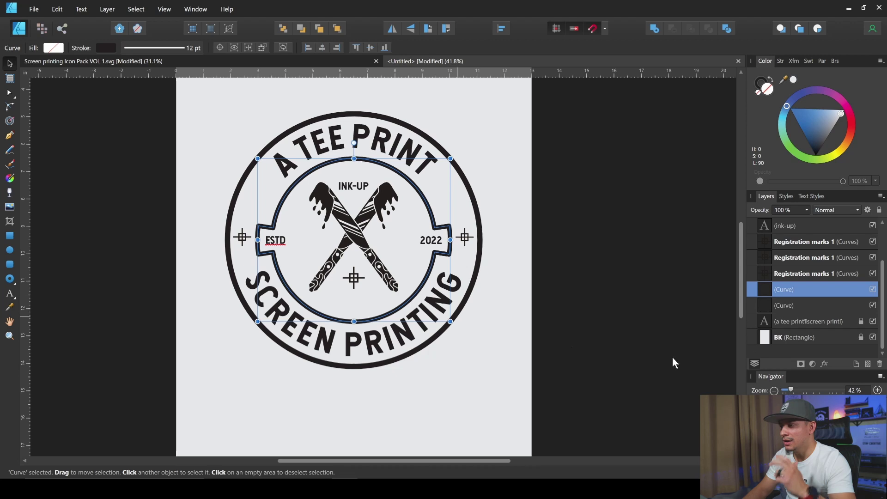
{"action": "left_click", "coordinate": [805, 306], "text": "shift"}
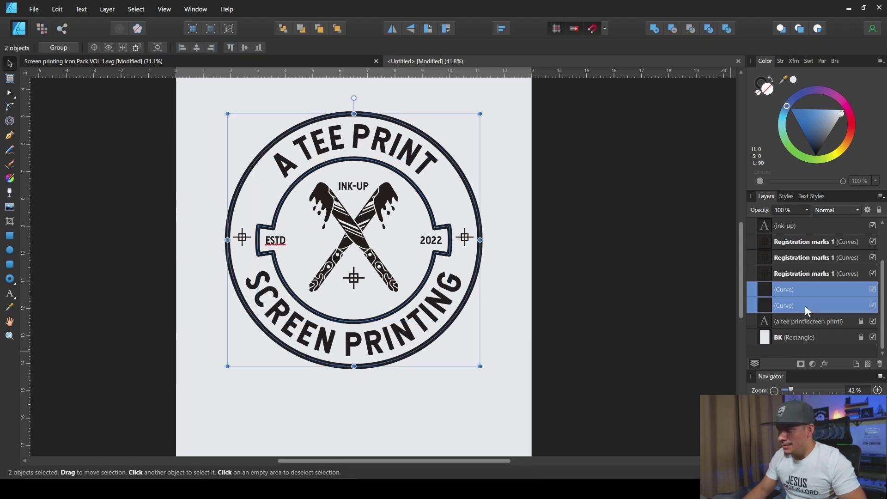
{"action": "left_click", "coordinate": [655, 28]}
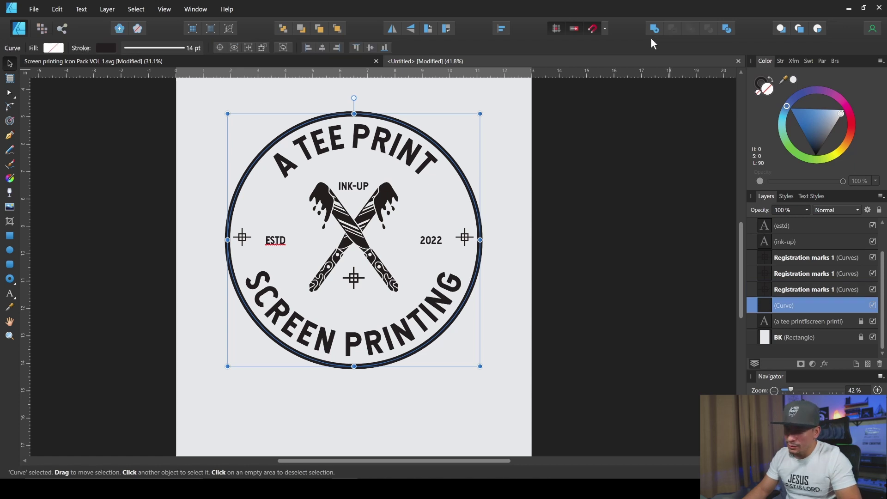
{"action": "key", "text": "ctrl+z"}
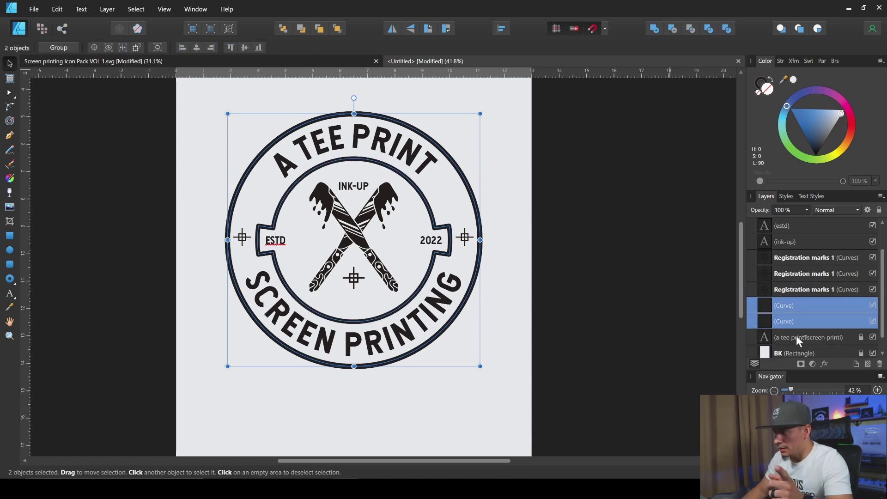
Expand the strokes of the outer circle and the notched inner outline into filled shapes.
{"action": "left_click", "coordinate": [803, 322]}
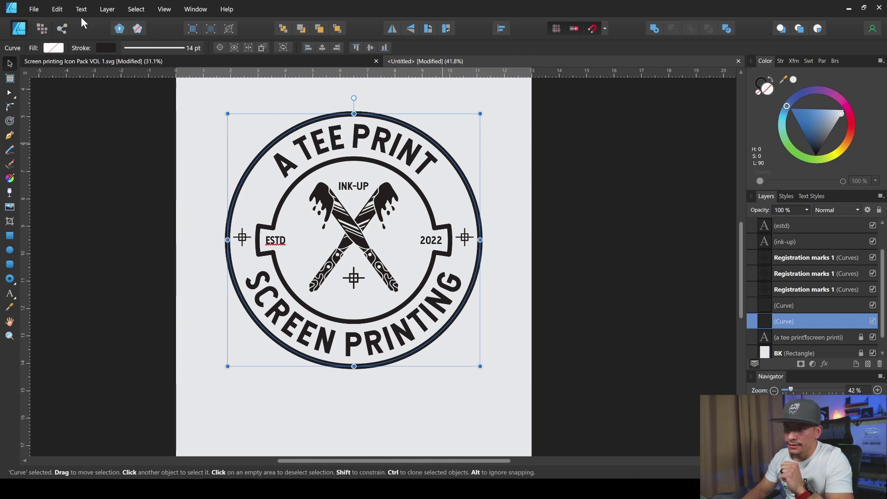
{"action": "left_click", "coordinate": [103, 10]}
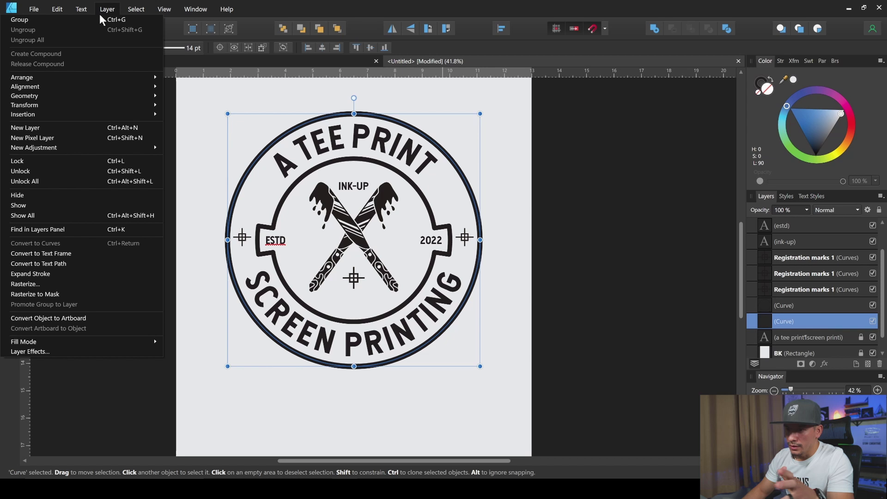
{"action": "left_click", "coordinate": [74, 277]}
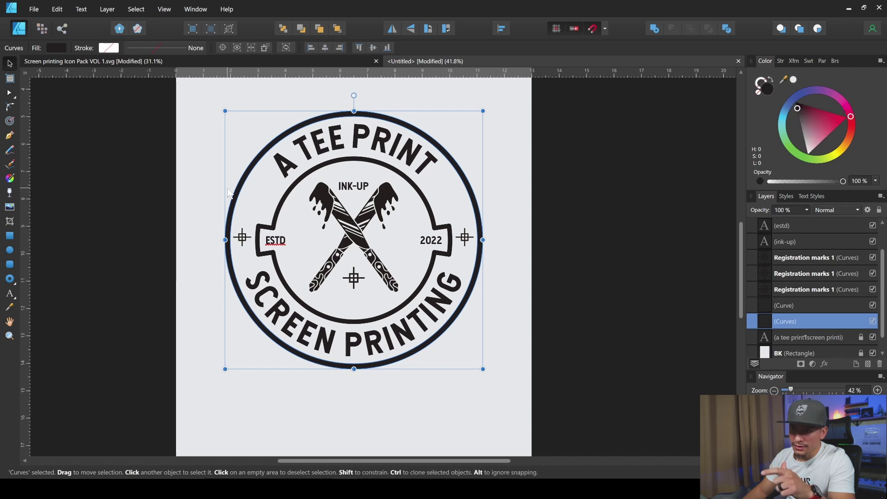
{"action": "left_click", "coordinate": [777, 306]}
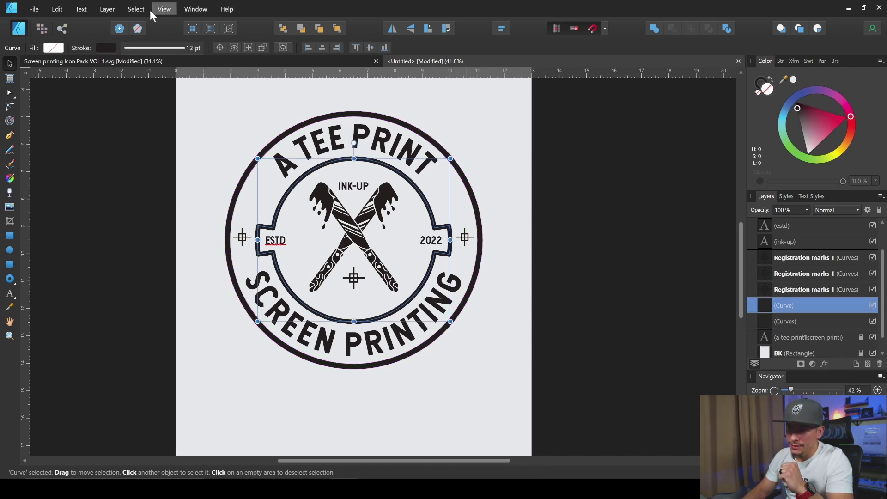
{"action": "left_click", "coordinate": [107, 9]}
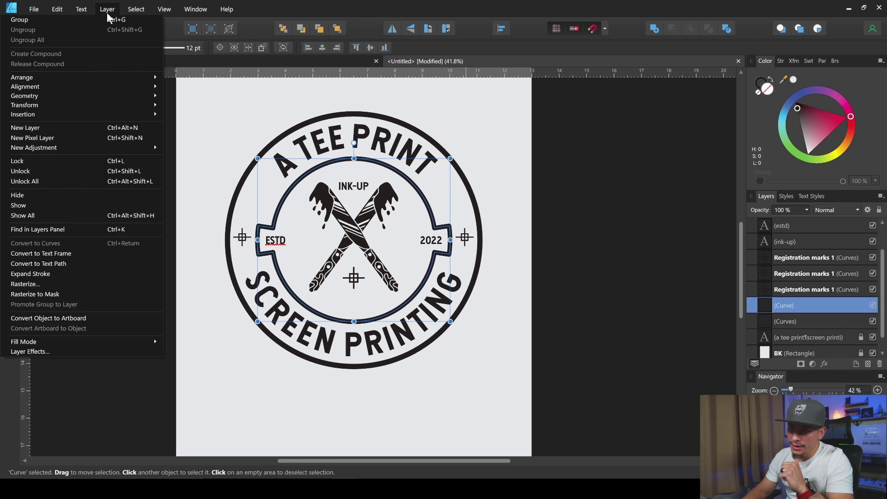
{"action": "left_click", "coordinate": [74, 273]}
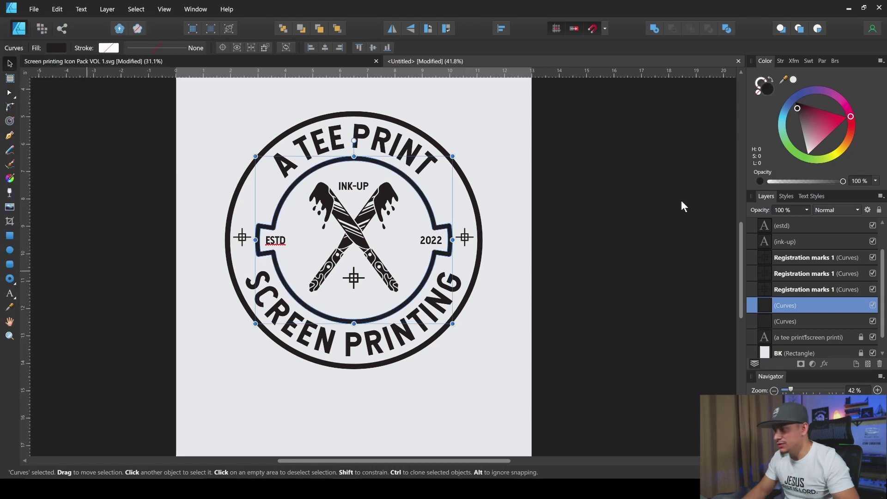
Merge the expanded circle and inner outline with the Add operation, and check the combined object by toggling its visibility.
{"action": "left_click", "coordinate": [787, 320], "text": "shift"}
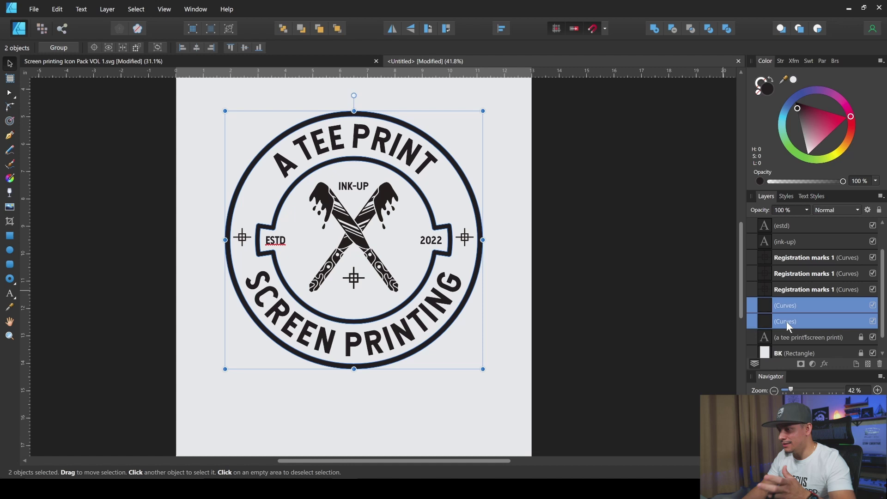
{"action": "left_click", "coordinate": [654, 29]}
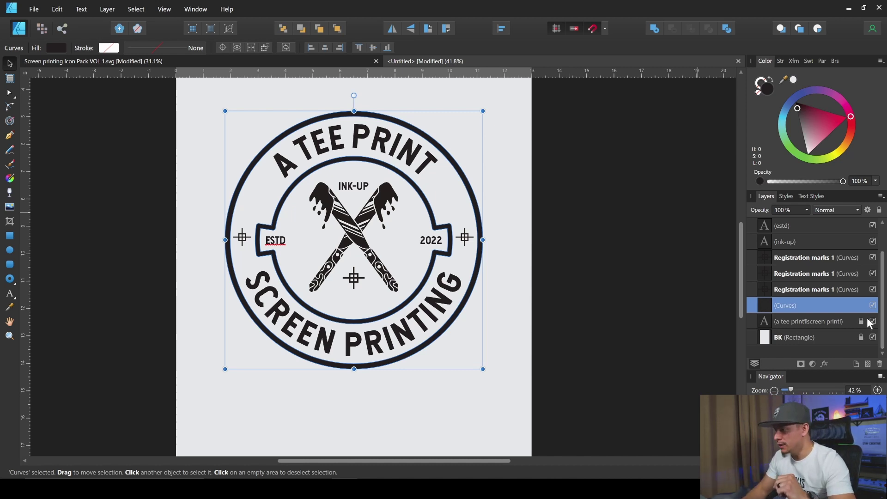
{"action": "left_click", "coordinate": [873, 306]}
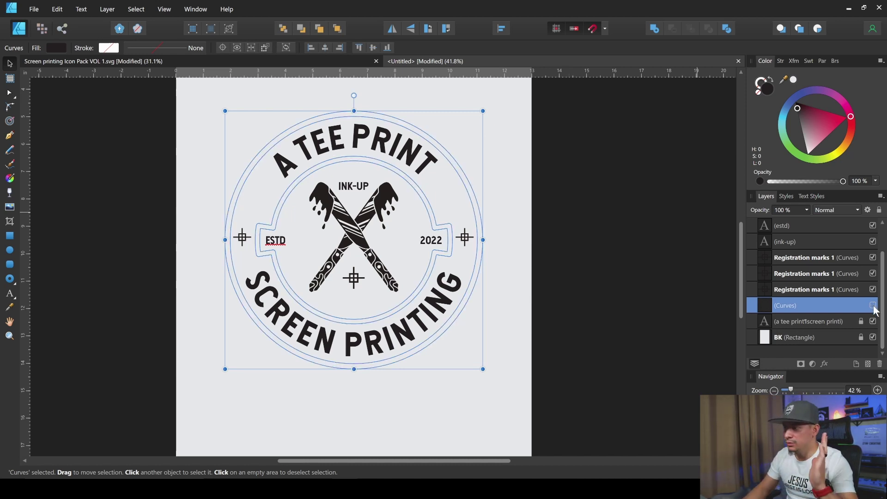
{"action": "left_click", "coordinate": [873, 306]}
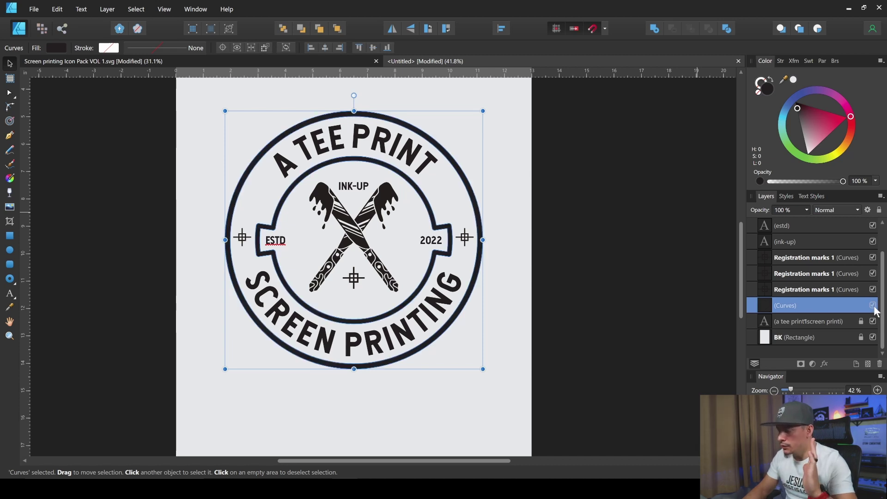
Merge the three registration marks into one object with the Add operation.
{"action": "left_click", "coordinate": [813, 290]}
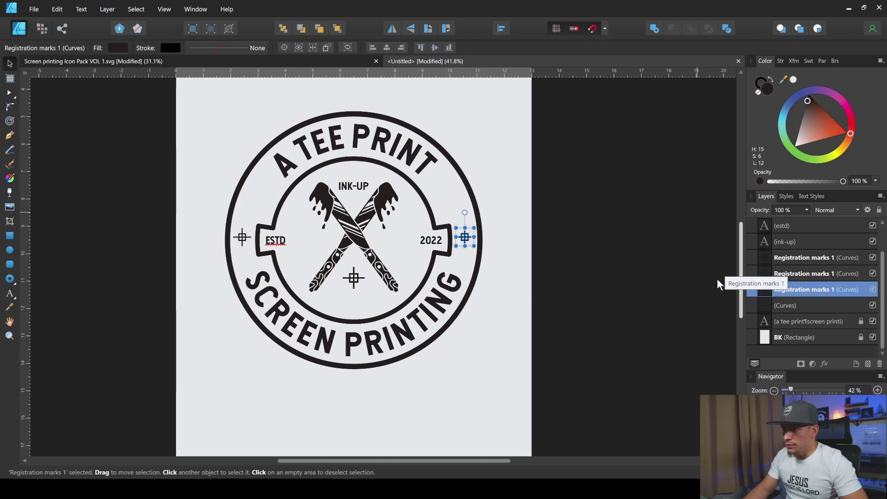
{"action": "left_click", "coordinate": [803, 276], "text": "shift"}
{"action": "left_click", "coordinate": [802, 264], "text": "shift"}
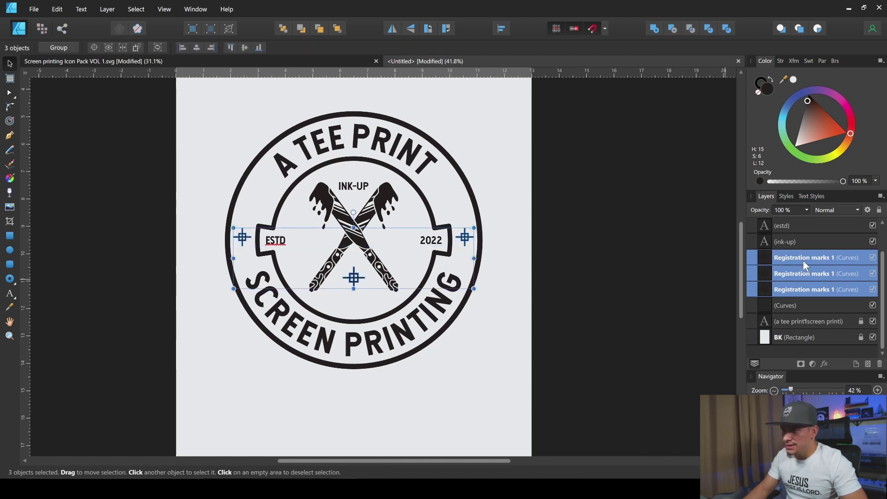
{"action": "left_click", "coordinate": [654, 29]}
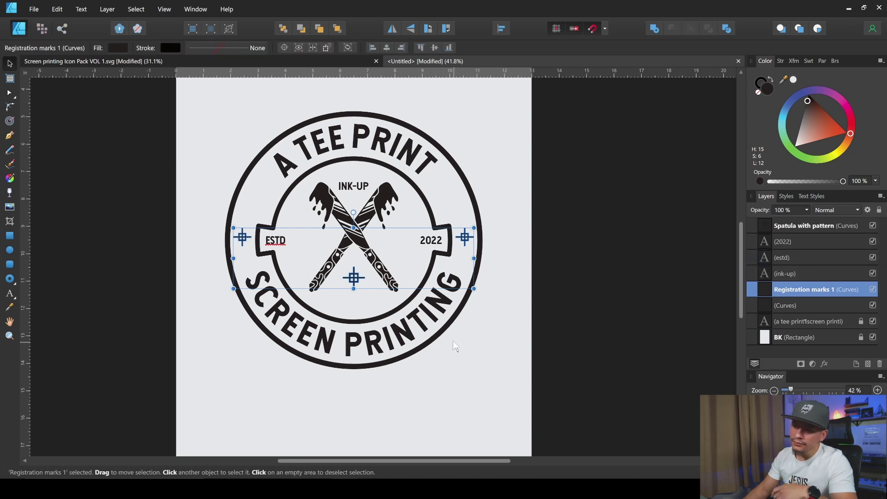
Convert the INK-UP, ESTD and 2022 texts to curves and ungroup their letters.
{"action": "left_click", "coordinate": [793, 277]}
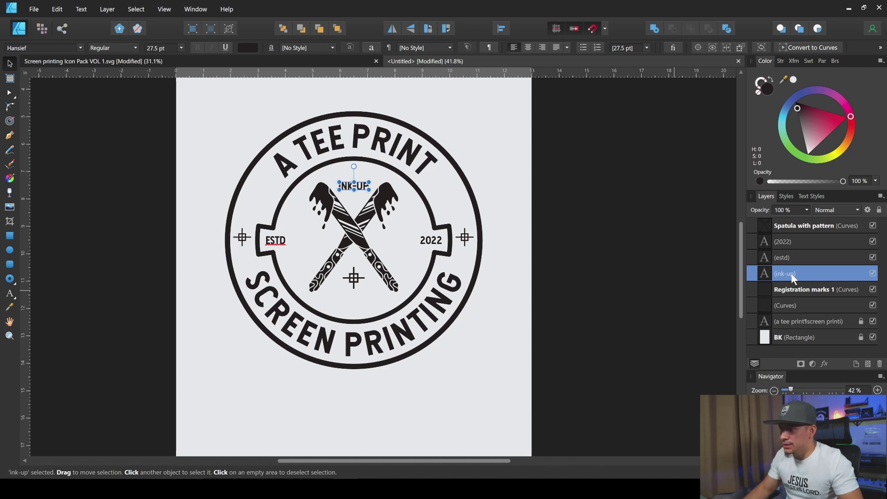
{"action": "left_click", "coordinate": [795, 258], "text": "ctrl"}
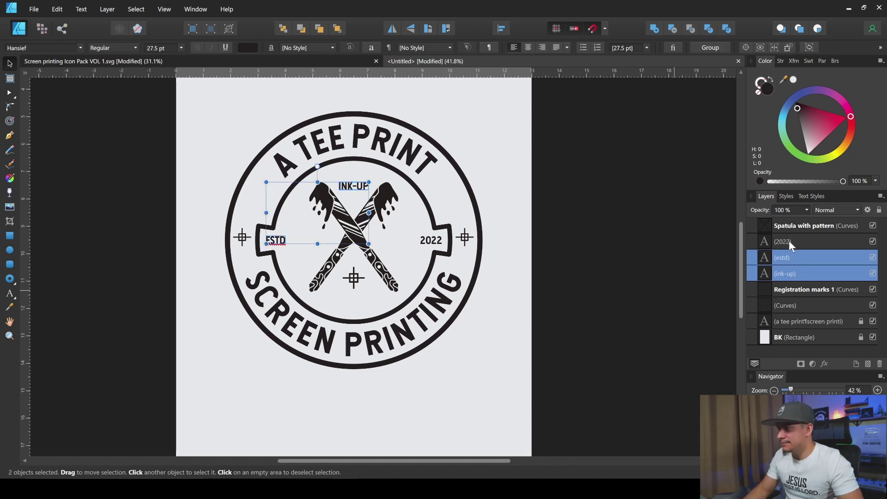
{"action": "left_click", "coordinate": [788, 241], "text": "ctrl"}
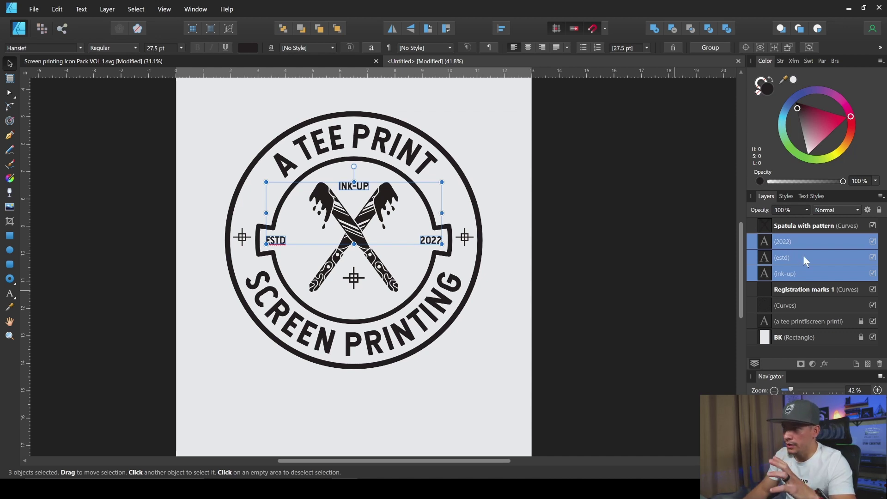
{"action": "left_click", "coordinate": [880, 48]}
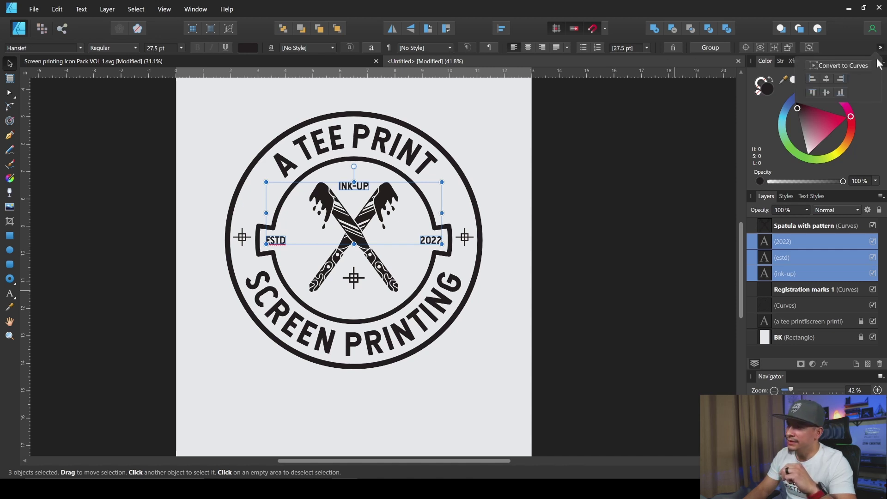
{"action": "left_click", "coordinate": [828, 66]}
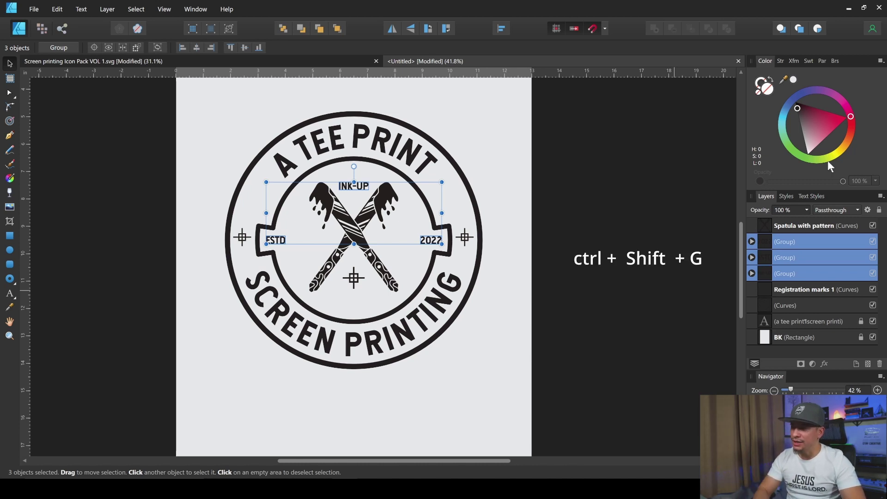
{"action": "key", "text": "ctrl+shift+g"}
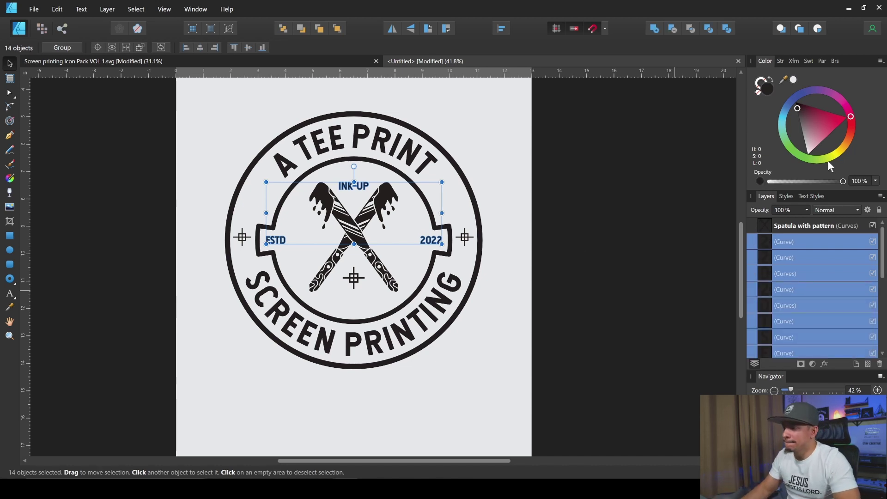
Merge the INK-UP, ESTD and 2022 letter curves with the Add operation, and check the result by toggling its visibility.
{"action": "left_click", "coordinate": [654, 30]}
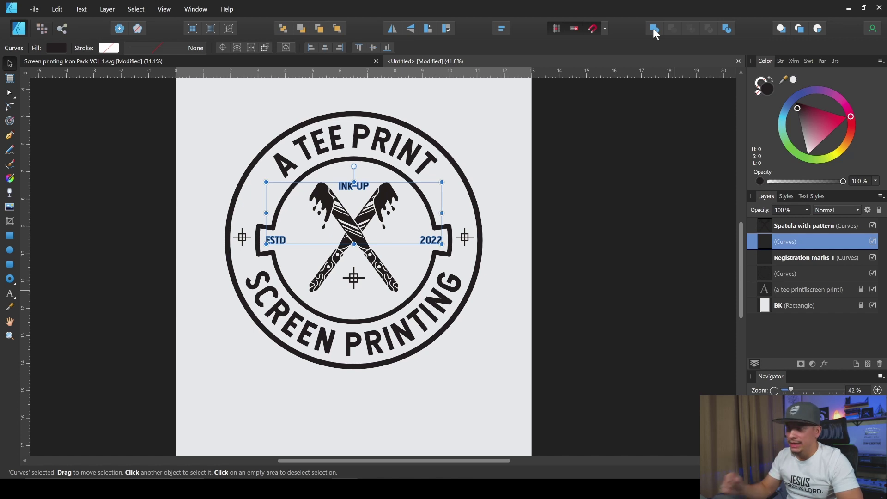
{"action": "left_click", "coordinate": [873, 242]}
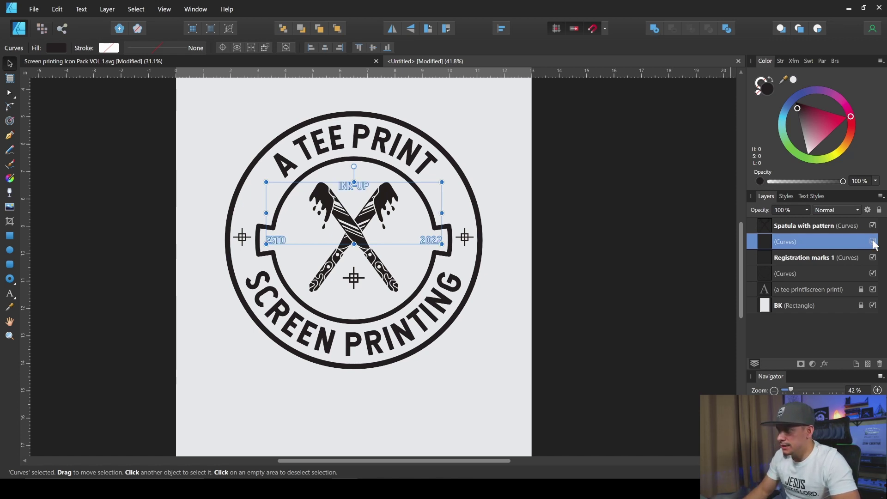
{"action": "left_click", "coordinate": [874, 242]}
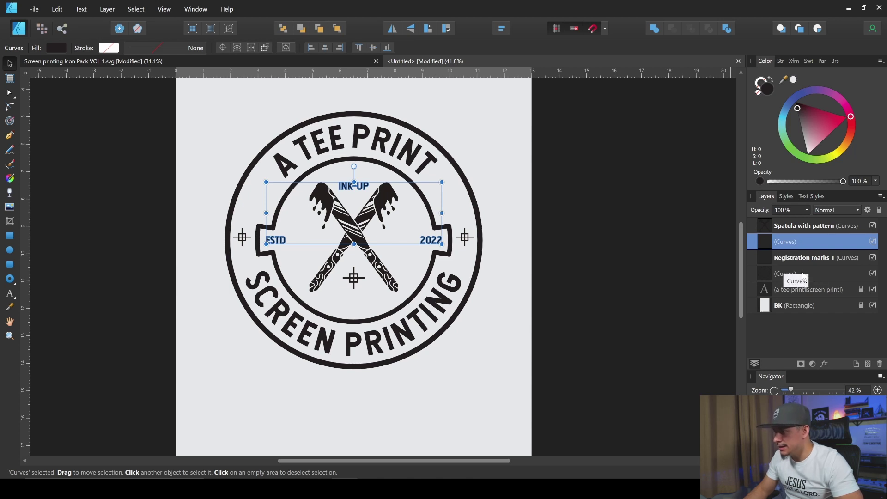
Convert the unlocked A TEE PRINT / SCREEN PRINTING curved text to curves and merge its ungrouped letters with the Add operation.
{"action": "left_click", "coordinate": [792, 229]}
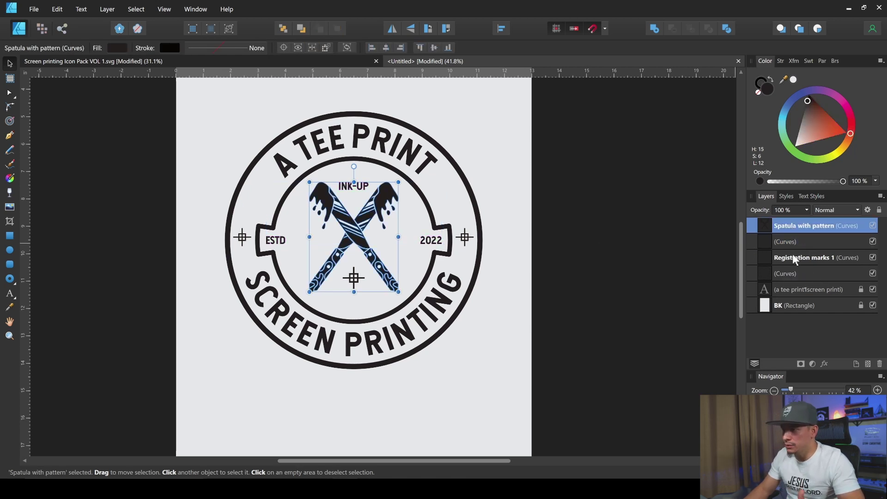
{"action": "left_click", "coordinate": [797, 286]}
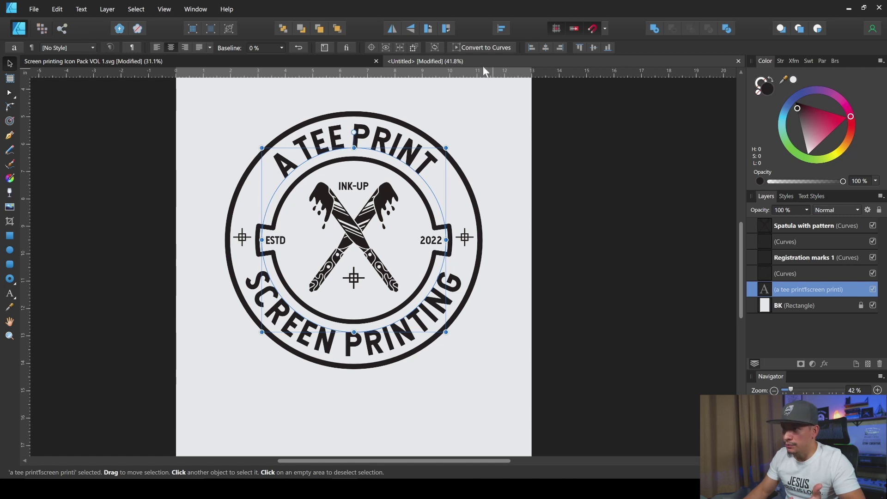
{"action": "left_click", "coordinate": [486, 47]}
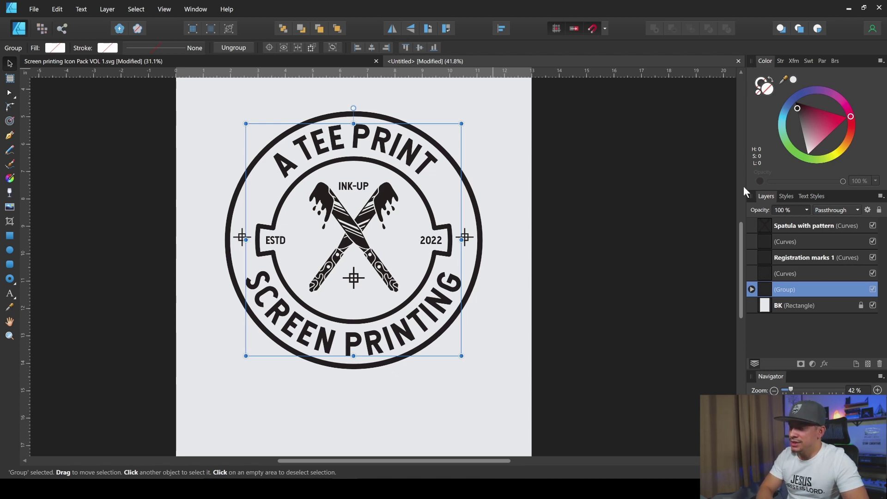
{"action": "key", "text": "ctrl+shift+g"}
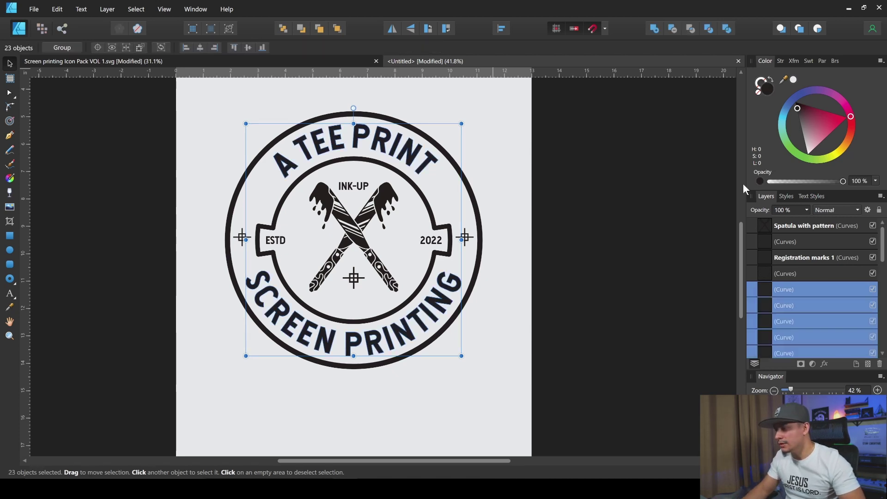
{"action": "left_click", "coordinate": [654, 29]}
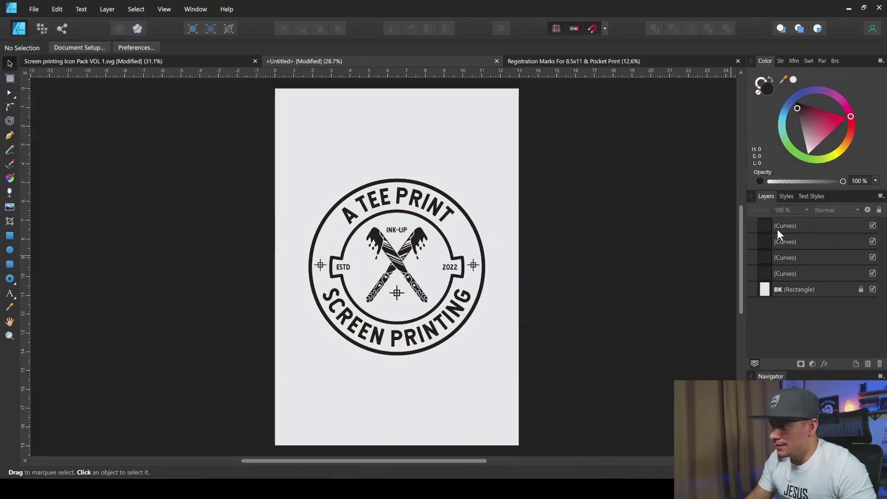
Merge the four badge curve objects above the BK rectangle into one with the Add operation, and check it by toggling its visibility.
{"action": "left_click", "coordinate": [788, 225]}
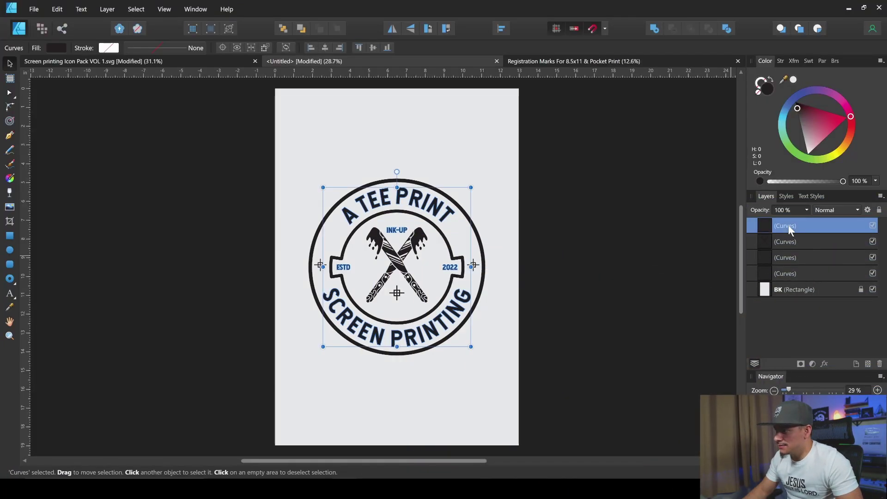
{"action": "left_click", "coordinate": [782, 271], "text": "shift"}
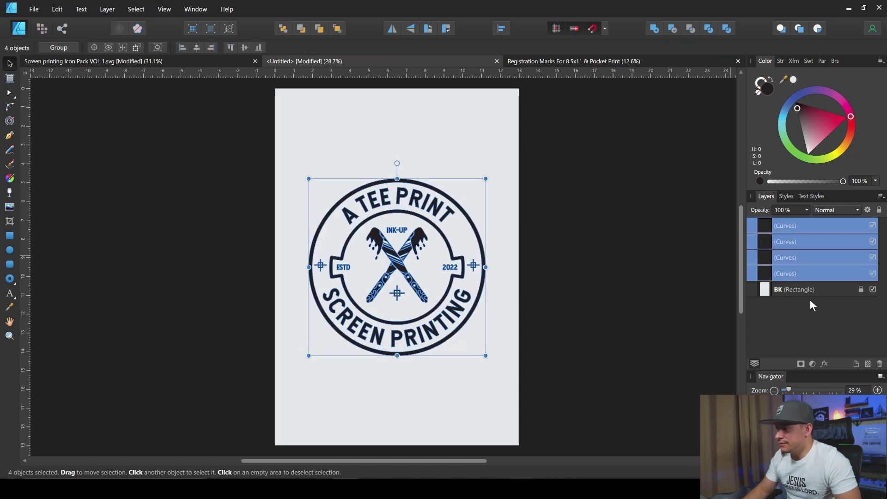
{"action": "left_click", "coordinate": [655, 29]}
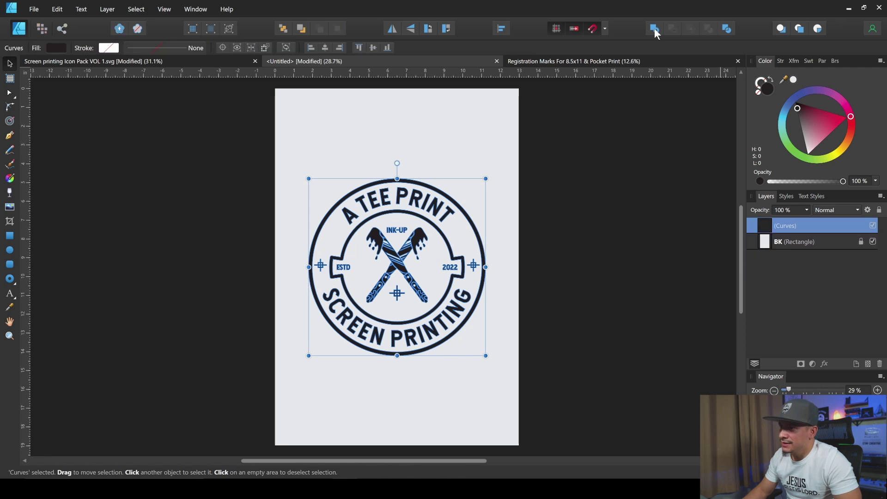
{"action": "left_click", "coordinate": [872, 227]}
{"action": "left_click", "coordinate": [873, 226]}
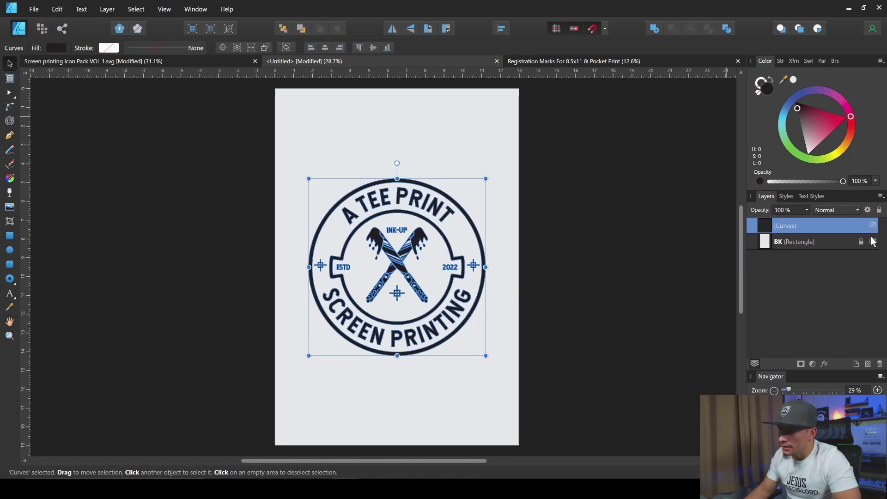
Set the merged badge's fill to full registration black with C, M, Y and K all at 100.
{"action": "double_click", "coordinate": [769, 90]}
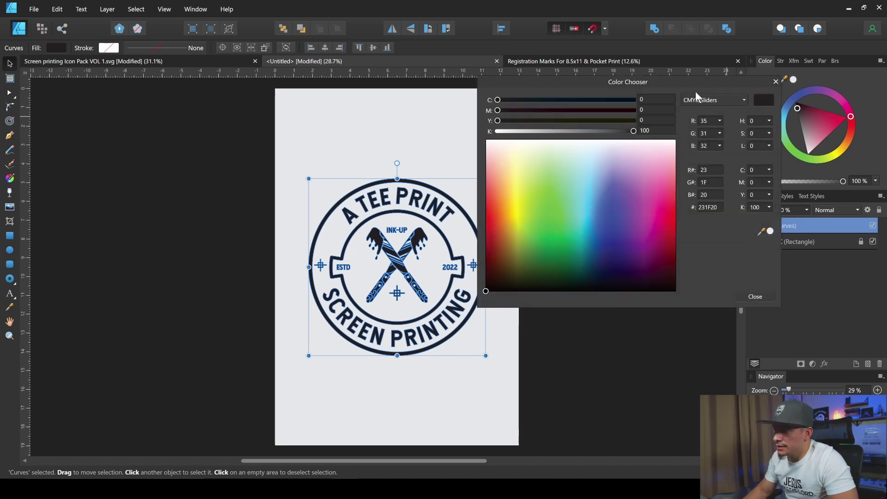
{"action": "left_click_drag", "start_coordinate": [498, 99], "coordinate": [640, 101]}
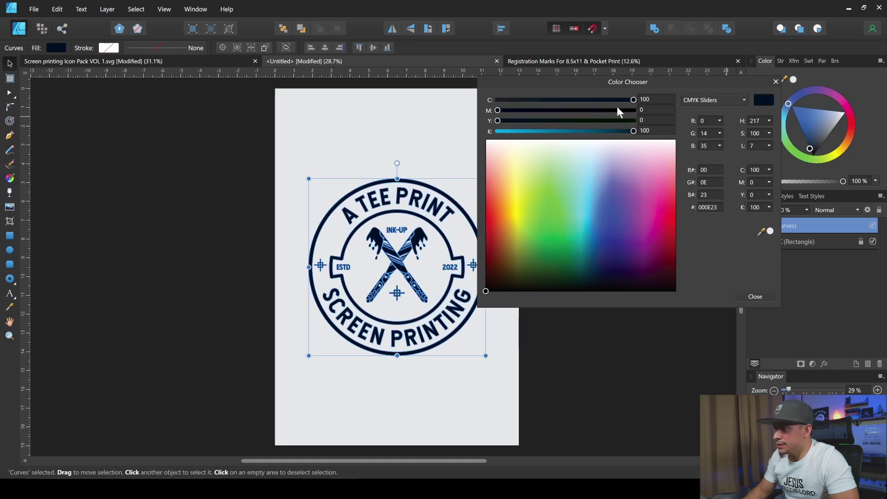
{"action": "left_click_drag", "start_coordinate": [498, 110], "coordinate": [653, 110]}
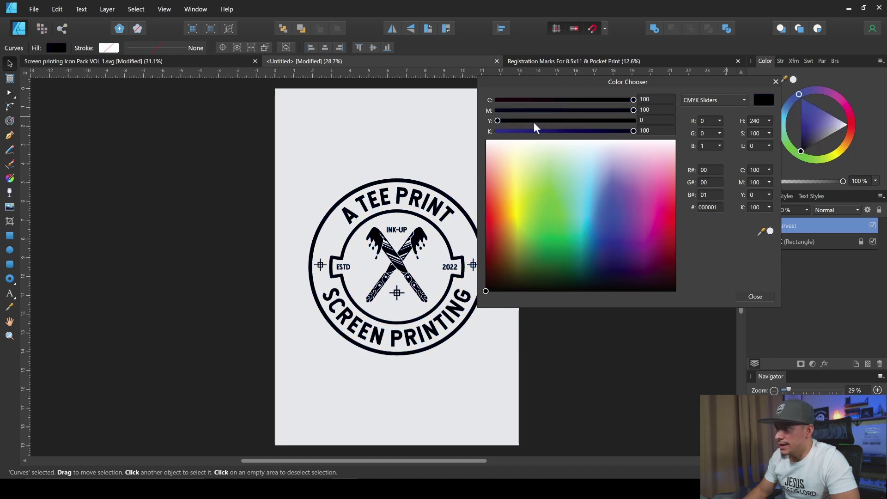
{"action": "left_click_drag", "start_coordinate": [498, 121], "coordinate": [646, 127]}
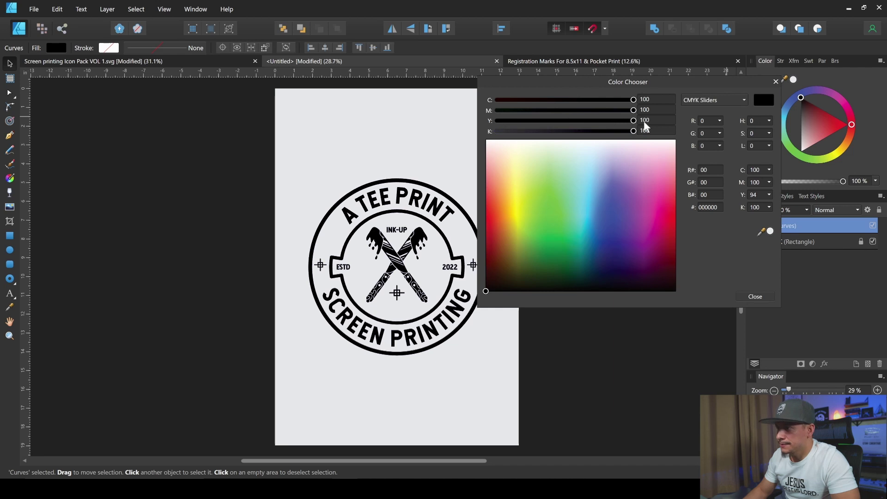
{"action": "left_click", "coordinate": [776, 82]}
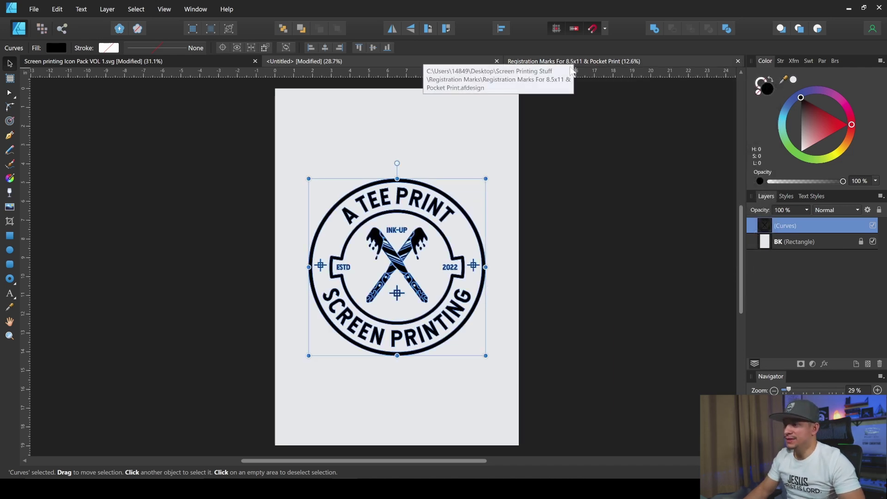
Copy the registration mark group from the Registration Mark 0.4 artboard in the Registration Marks document into the untitled badge document.
{"action": "left_click", "coordinate": [574, 67]}
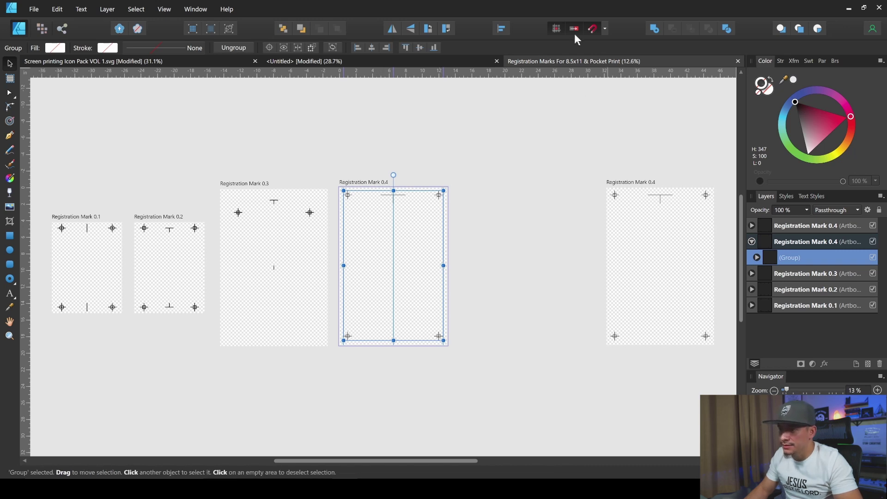
{"action": "left_click", "coordinate": [456, 62]}
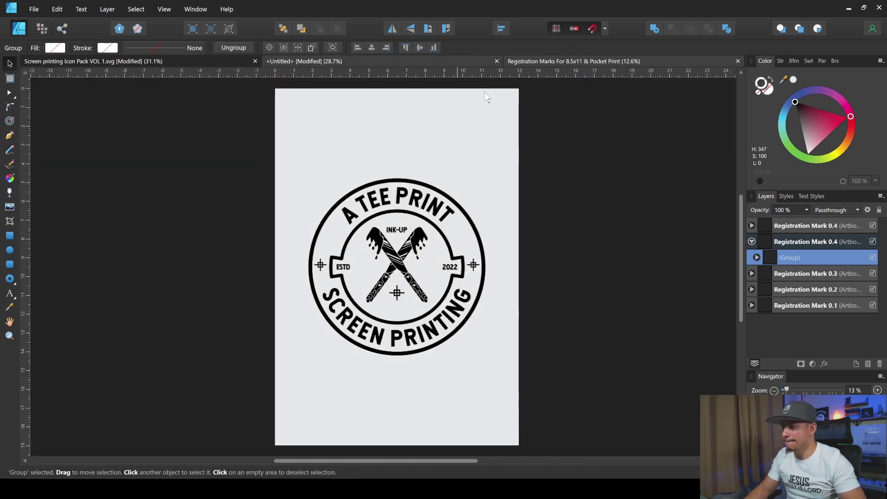
{"action": "key", "text": "ctrl+v"}
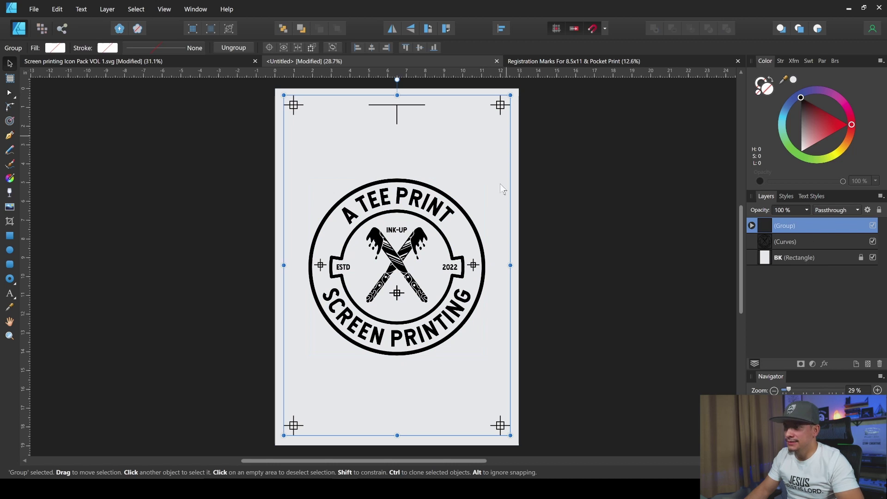
Enlarge the merged badge to the width of the registration mark group and position it centred just below the top T-shaped mark.
{"action": "left_click", "coordinate": [788, 241]}
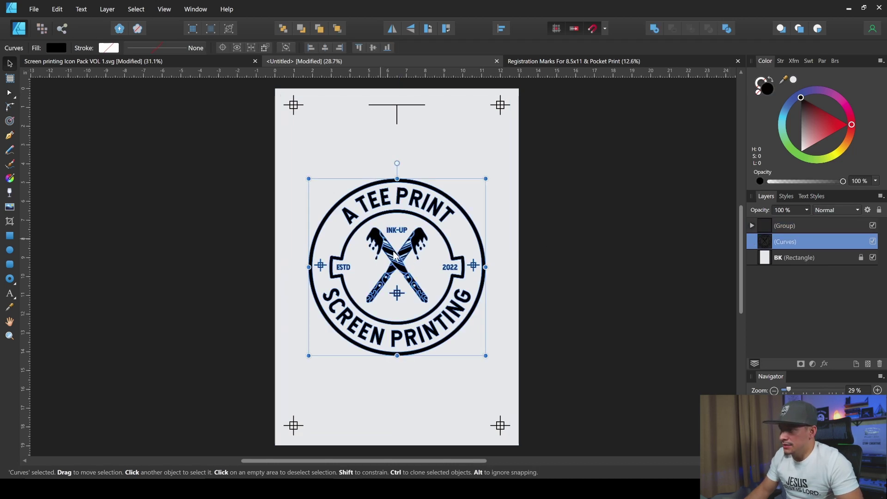
{"action": "left_click_drag", "start_coordinate": [484, 355], "coordinate": [510, 379]}
{"action": "left_click_drag", "start_coordinate": [426, 254], "coordinate": [425, 227]}
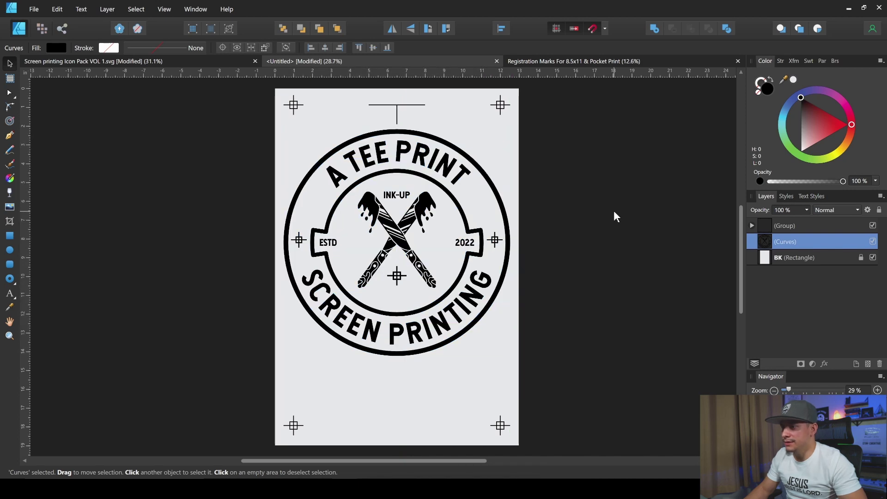
{"action": "left_click", "coordinate": [422, 176]}
{"action": "left_click_drag", "start_coordinate": [406, 177], "coordinate": [406, 181]}
{"action": "left_click", "coordinate": [564, 173]}
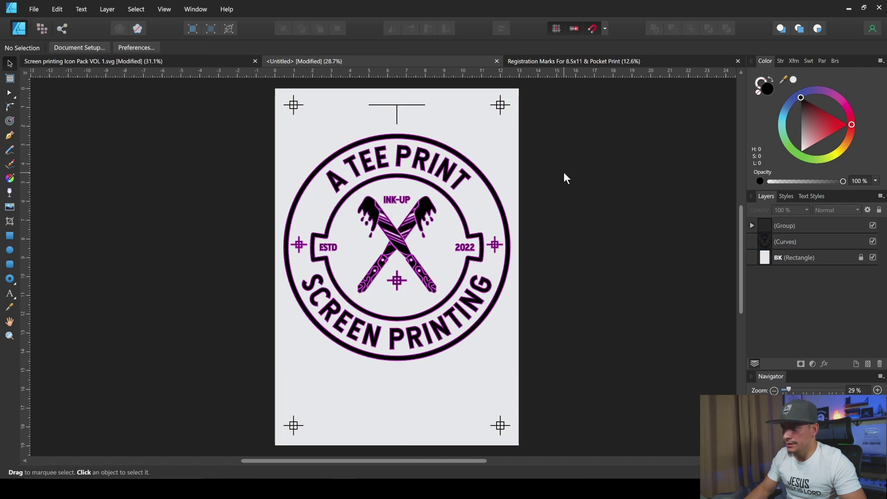